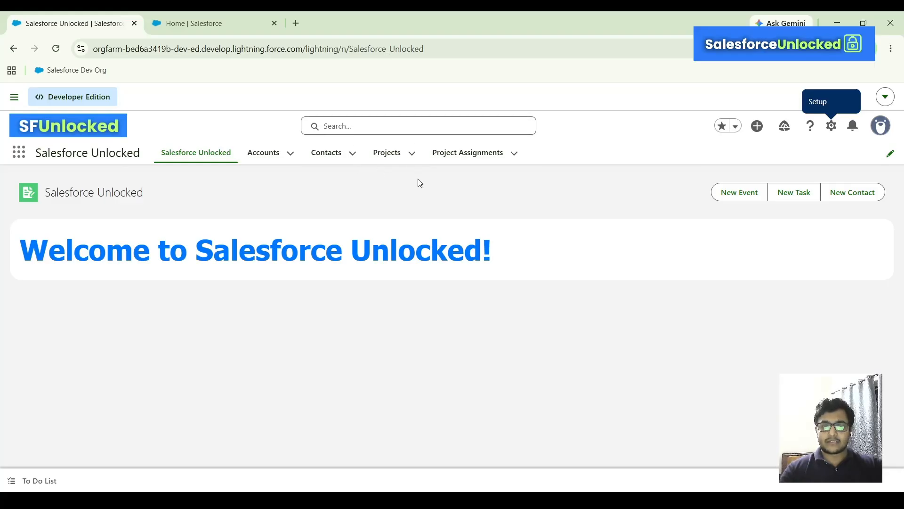
# - Switch to Salesforce Setup, search the Object Manager for "Project" and open the Project custom object
pyautogui.click(205, 23)
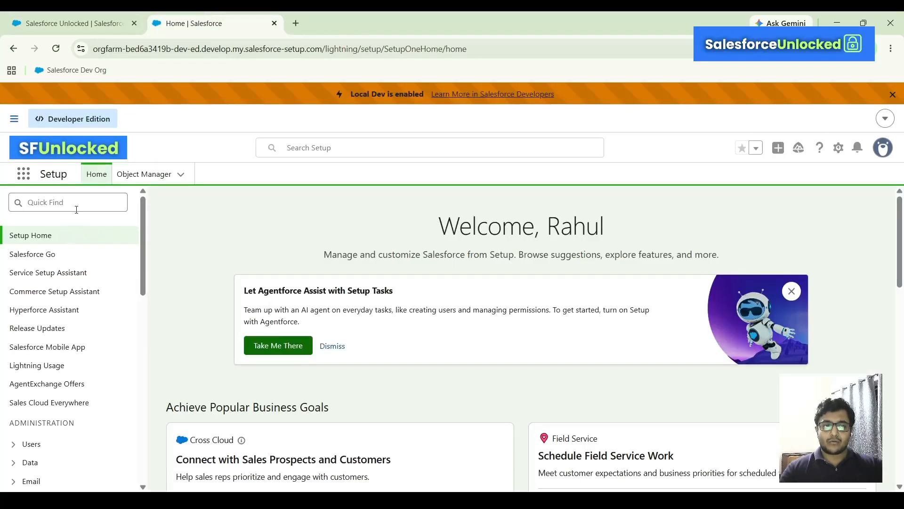
pyautogui.click(143, 174)
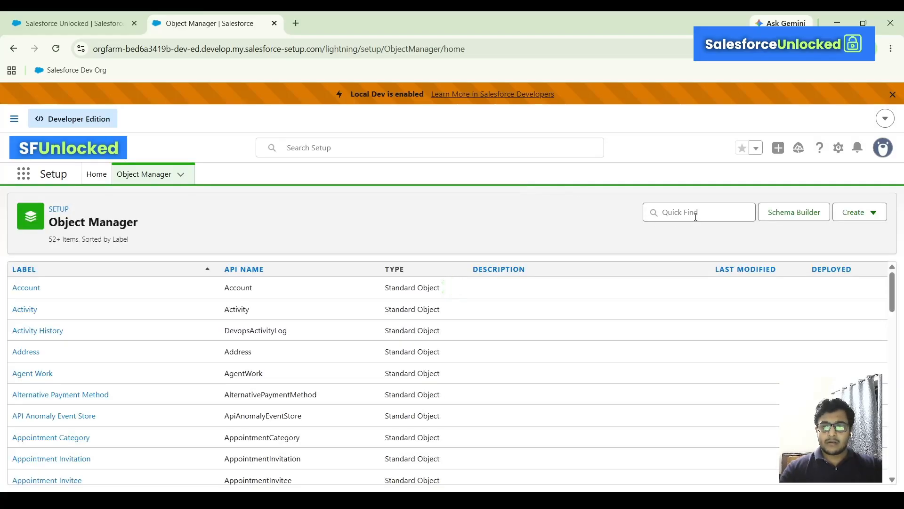
pyautogui.click(696, 217)
pyautogui.write('Pro')
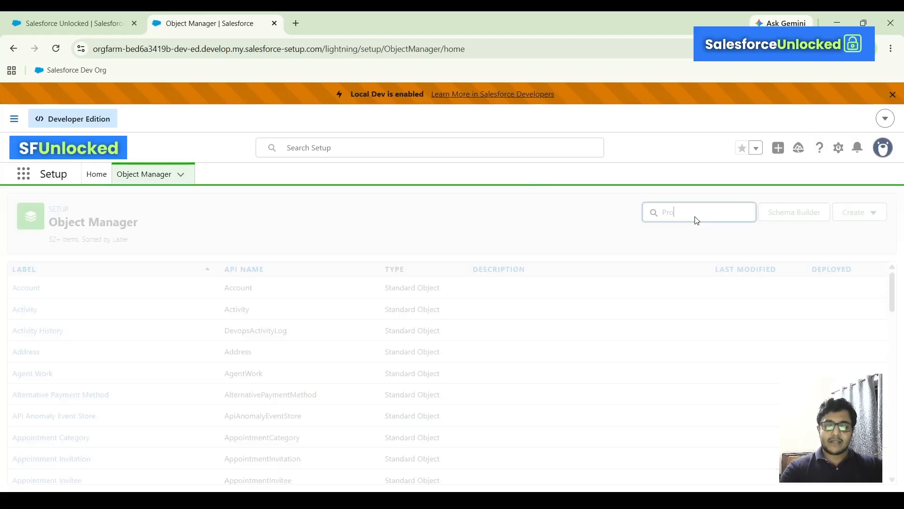
pyautogui.write('jects')
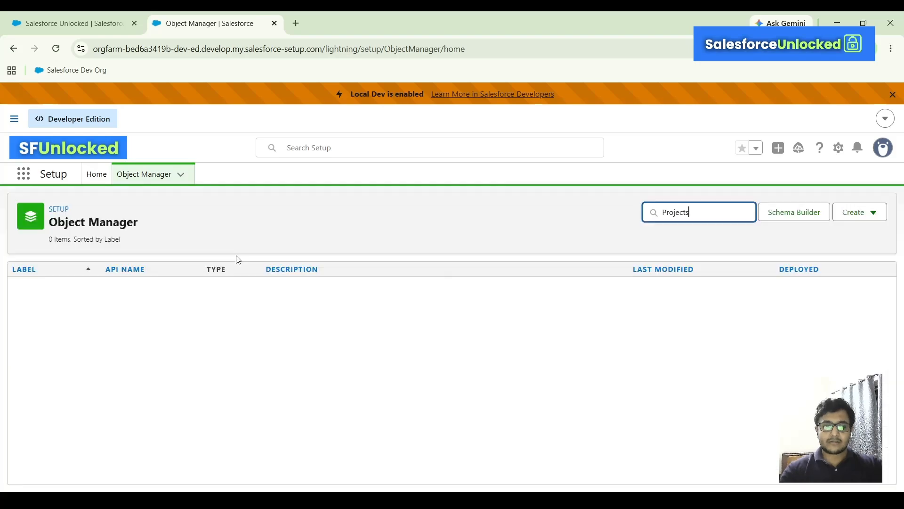
pyautogui.press('BackSpace')
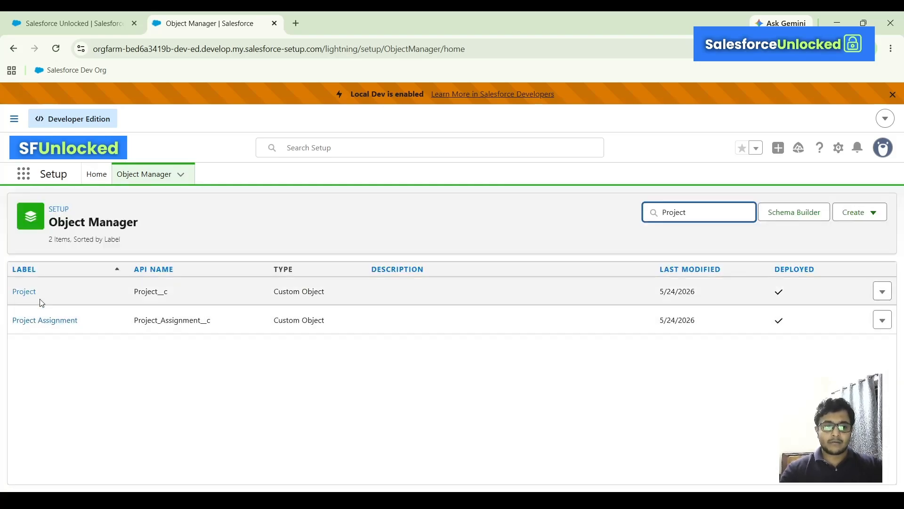
pyautogui.click(31, 290)
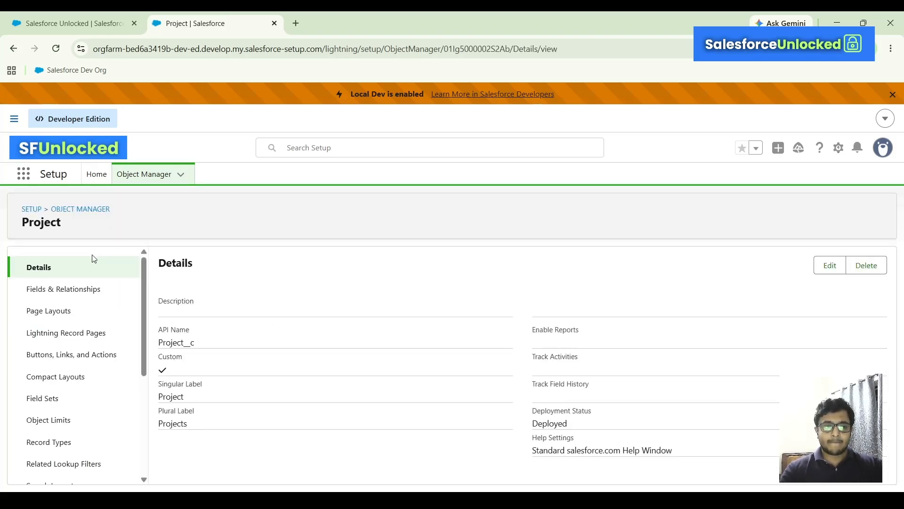
# - Open the record types of the Project object
pyautogui.scroll(-1, 95, 360)
pyautogui.scroll(1, 95, 360)
pyautogui.scroll(-3, 61, 363)
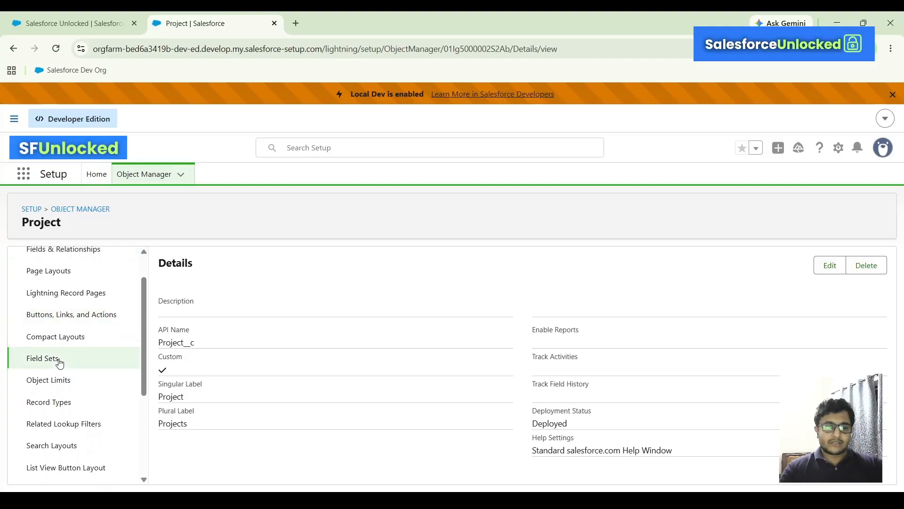
pyautogui.click(55, 404)
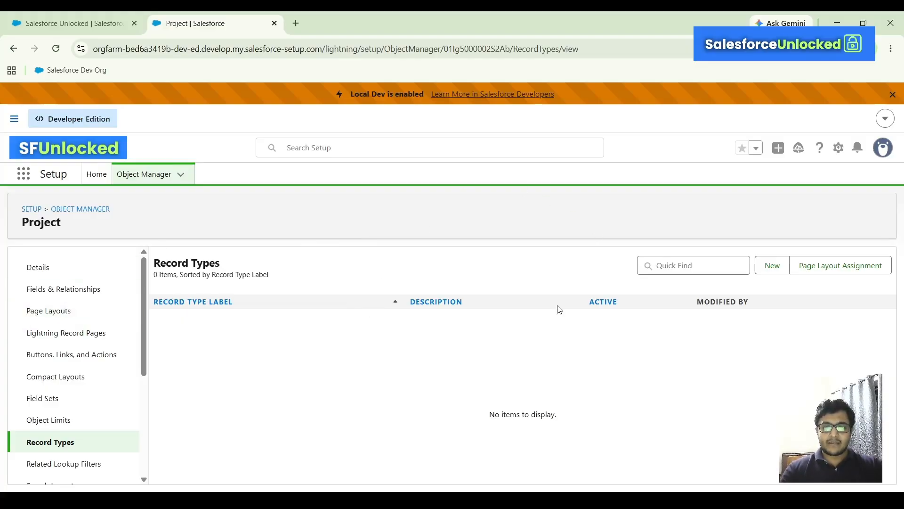
# - Start a new record type based on Master, with the label Internal Projects and the name Internal_Projects
pyautogui.click(773, 267)
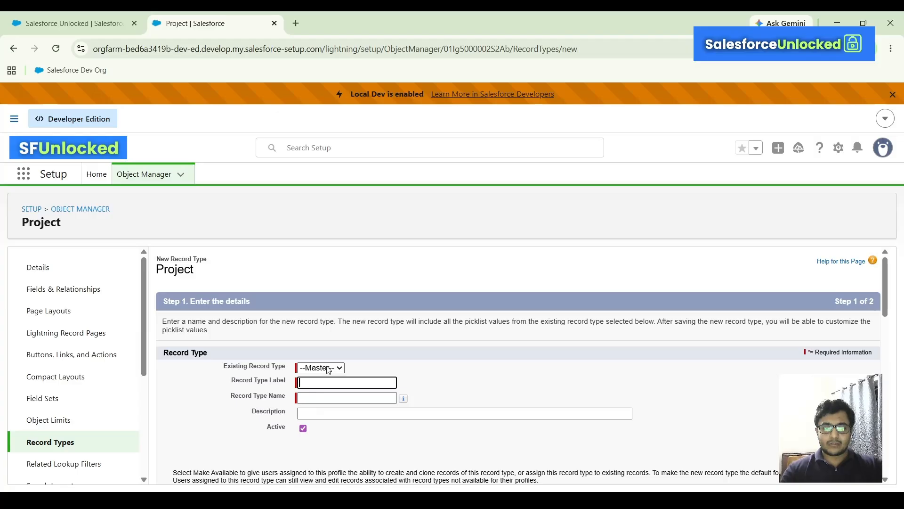
pyautogui.click(328, 369)
pyautogui.scroll(-1, 316, 317)
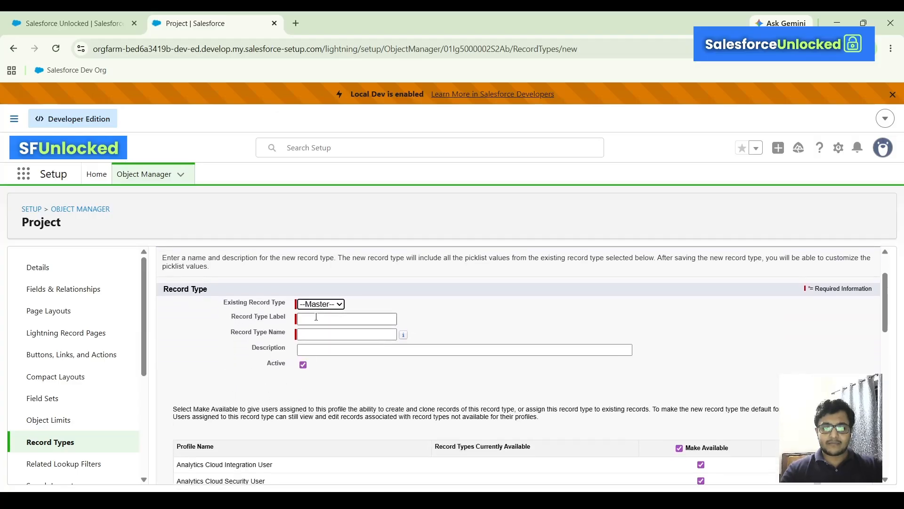
pyautogui.click(317, 312)
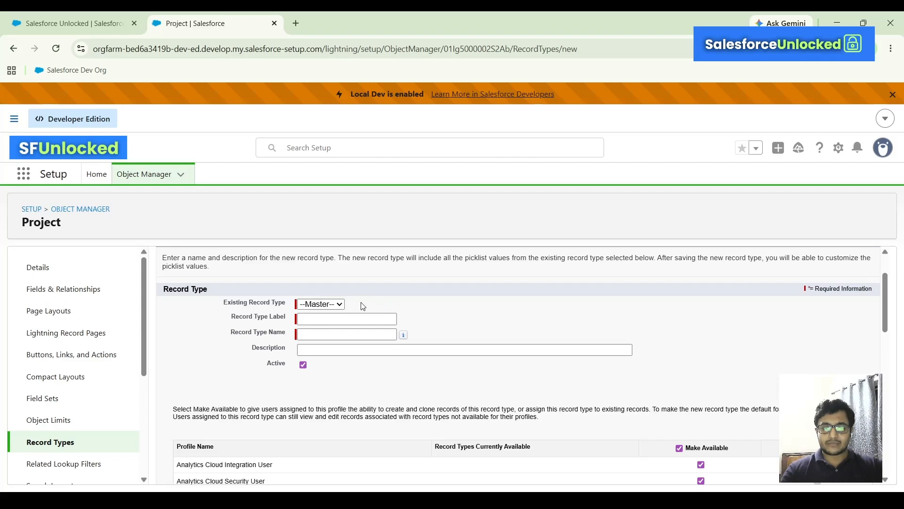
pyautogui.click(329, 307)
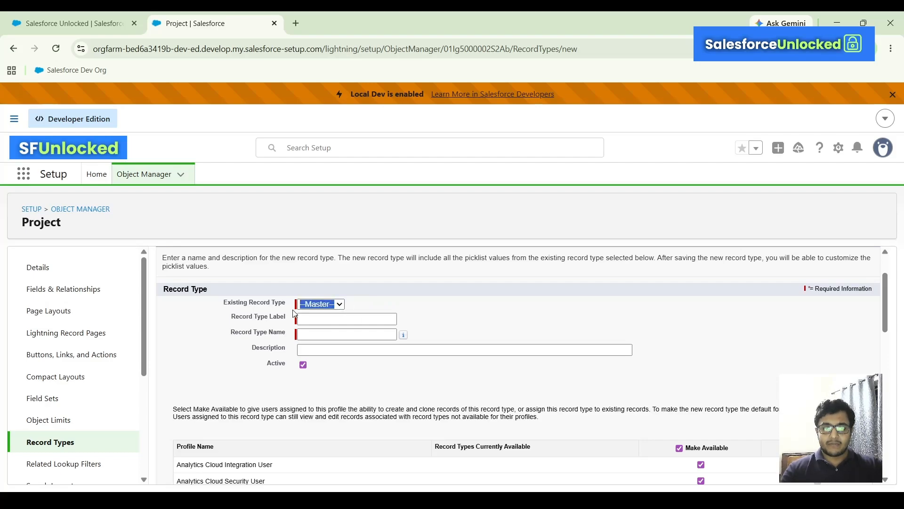
pyautogui.click(315, 318)
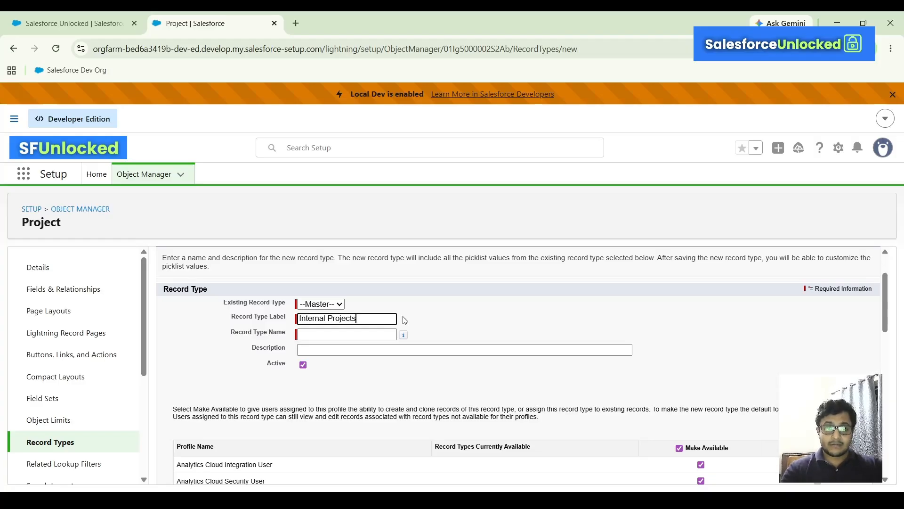
pyautogui.click(482, 339)
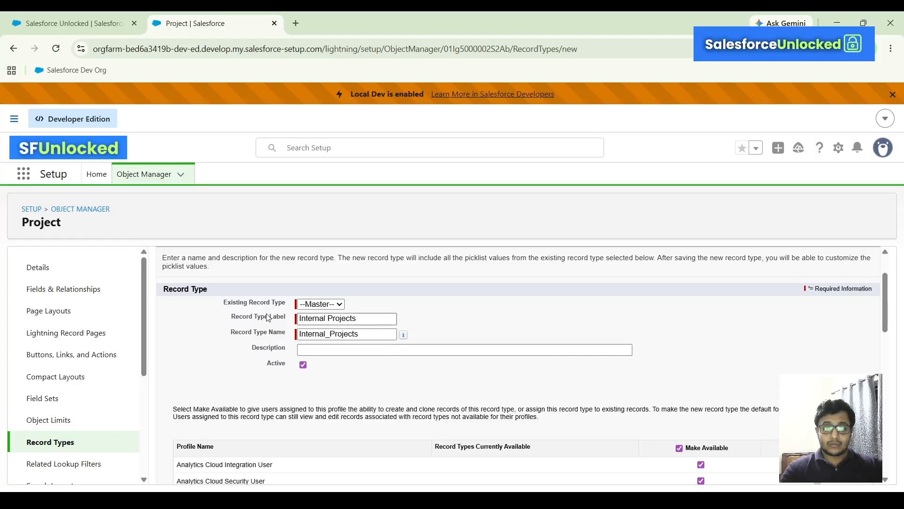
pyautogui.click(348, 333)
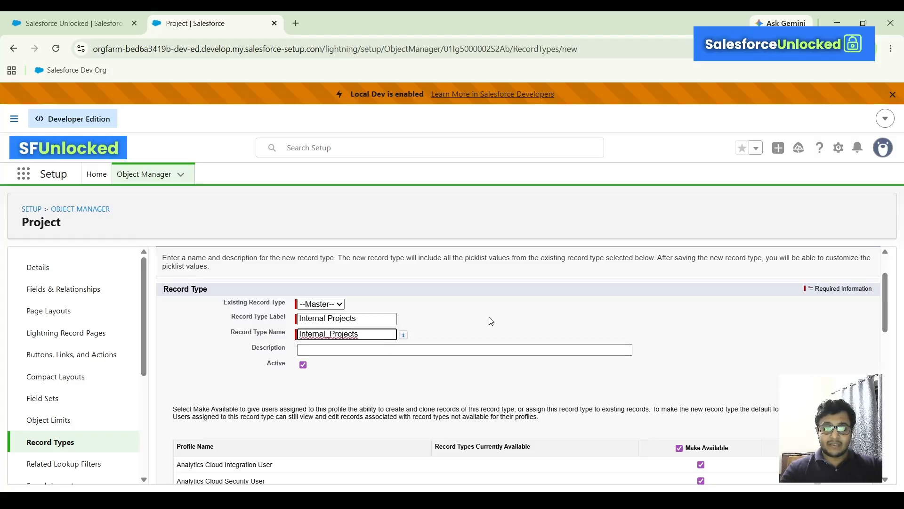
# - Review the new record type's Active setting and the profile availability list
pyautogui.scroll(-1, 491, 321)
pyautogui.scroll(-1, 489, 320)
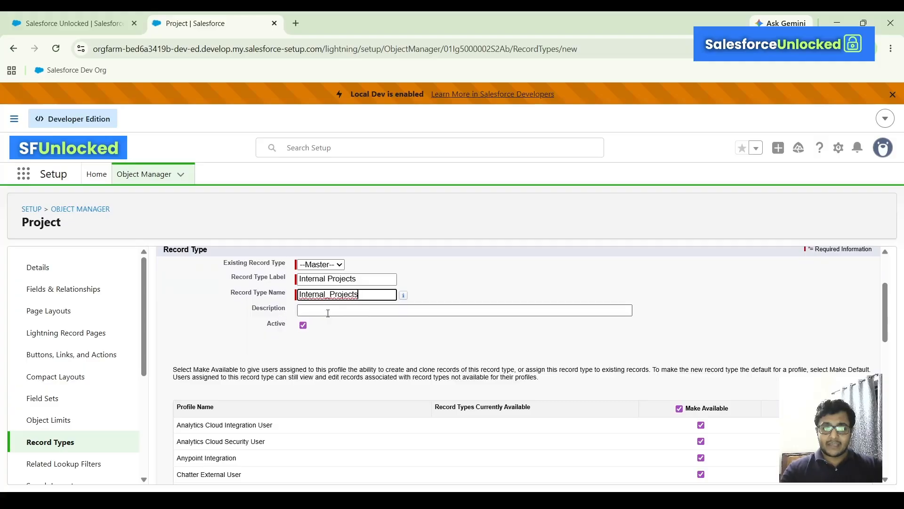
pyautogui.scroll(-2, 321, 297)
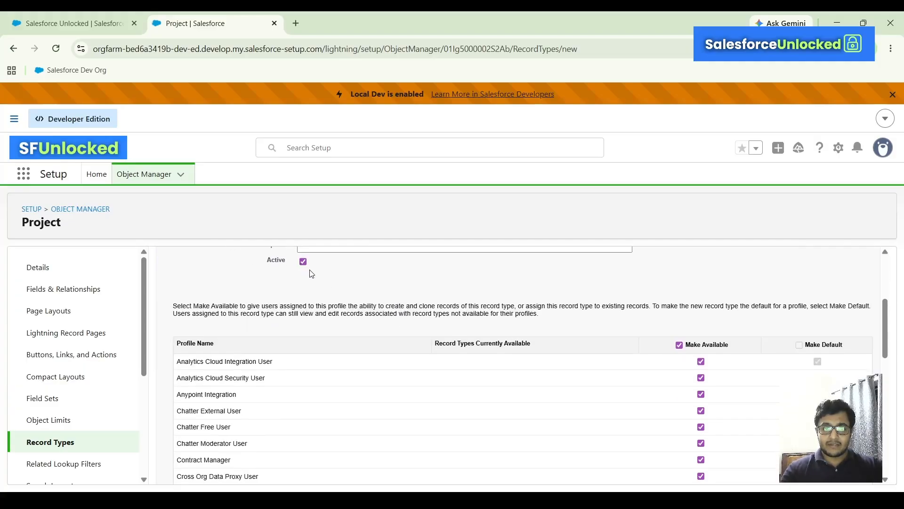
pyautogui.scroll(1, 289, 261)
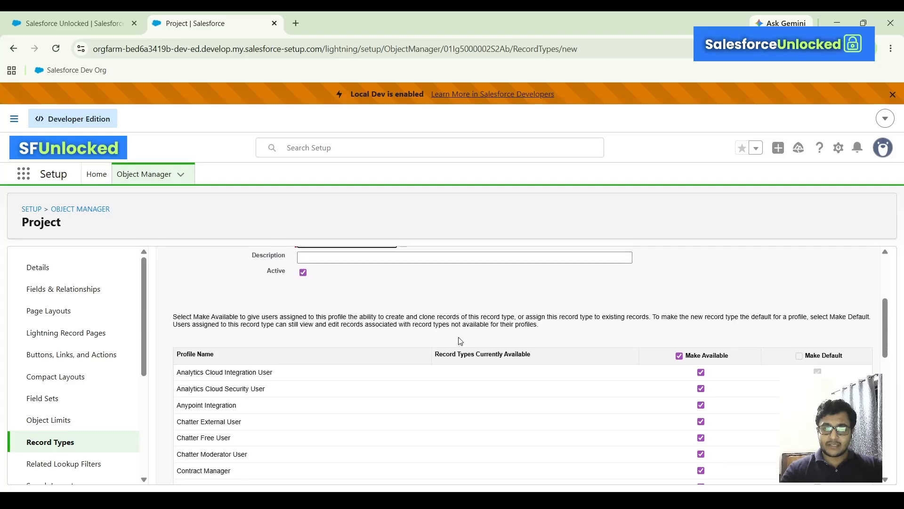
pyautogui.scroll(-9, 461, 340)
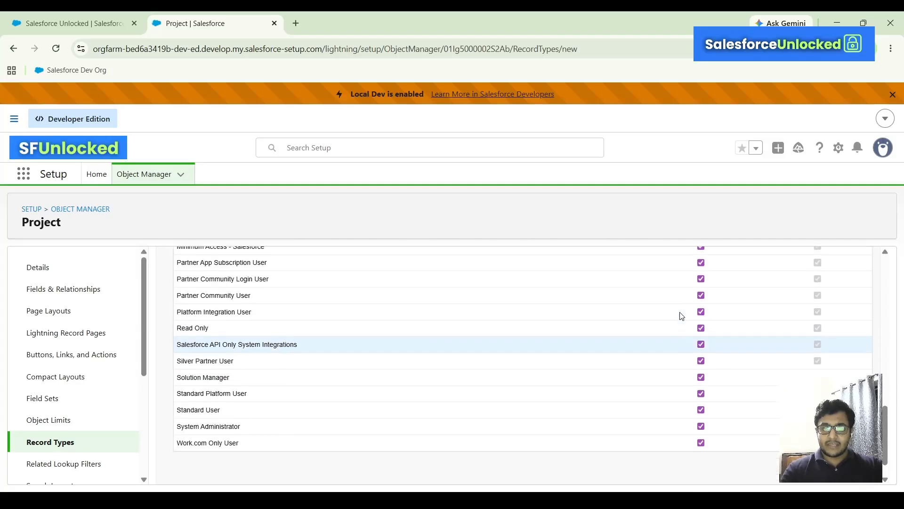
pyautogui.scroll(10, 681, 316)
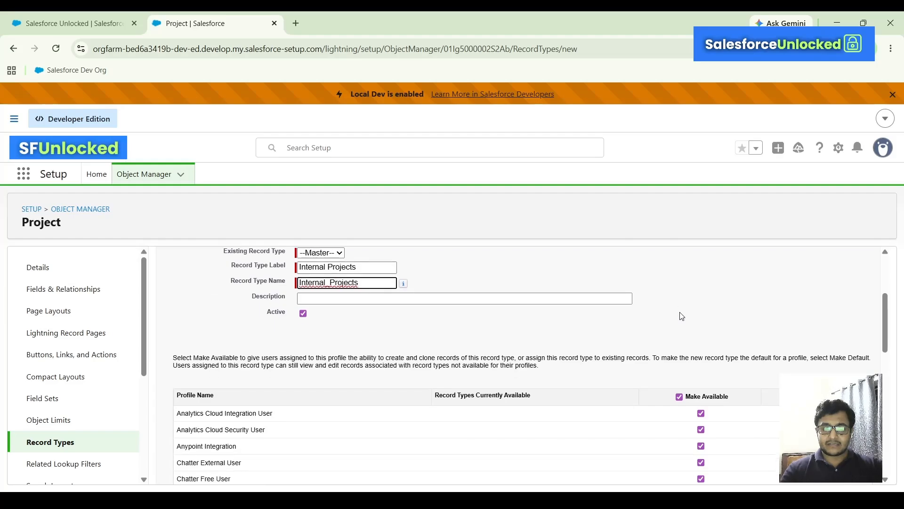
pyautogui.scroll(-2, 682, 318)
pyautogui.scroll(3, 607, 339)
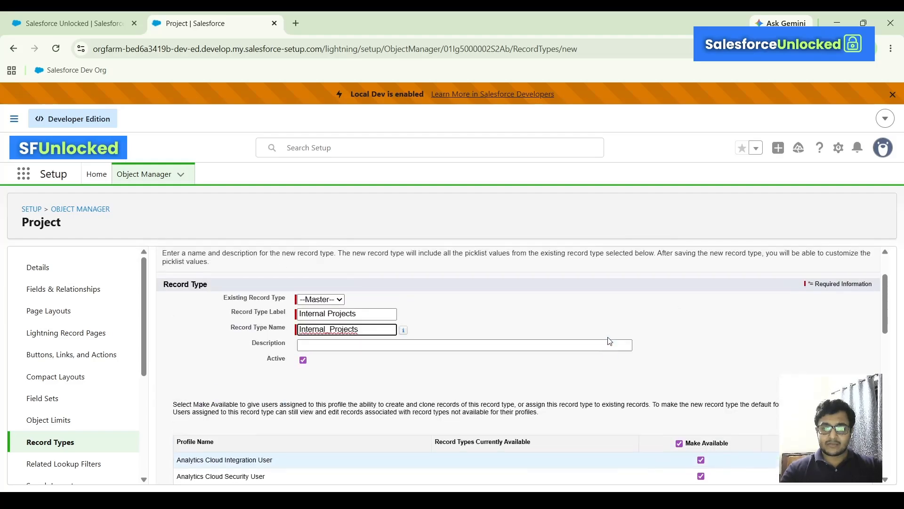
pyautogui.scroll(-4, 608, 339)
pyautogui.scroll(1, 607, 339)
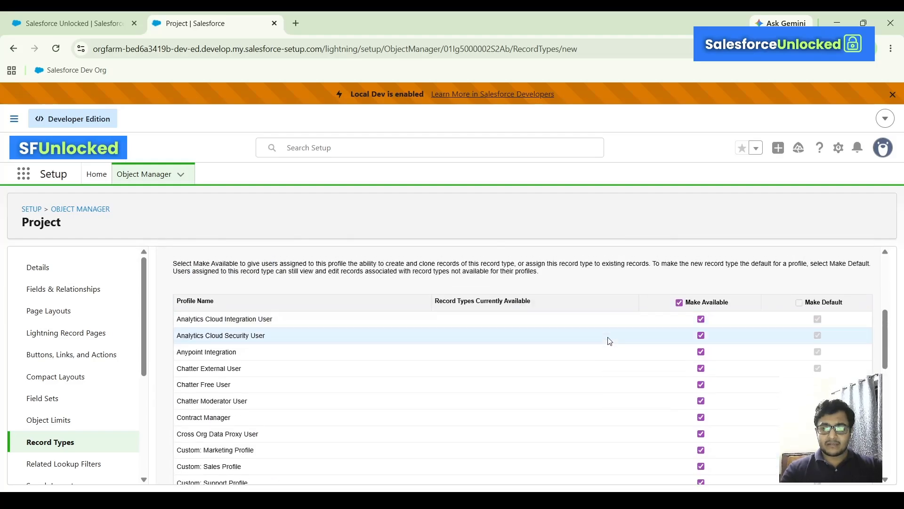
# - Make the record type available only to the System Administrator profile and proceed to page layout assignment
pyautogui.click(679, 303)
pyautogui.scroll(-8, 675, 309)
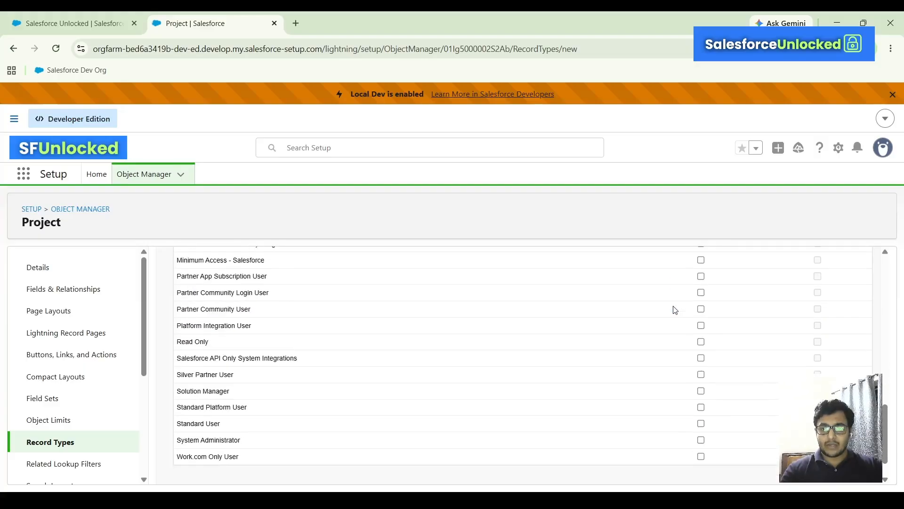
pyautogui.scroll(-1, 675, 310)
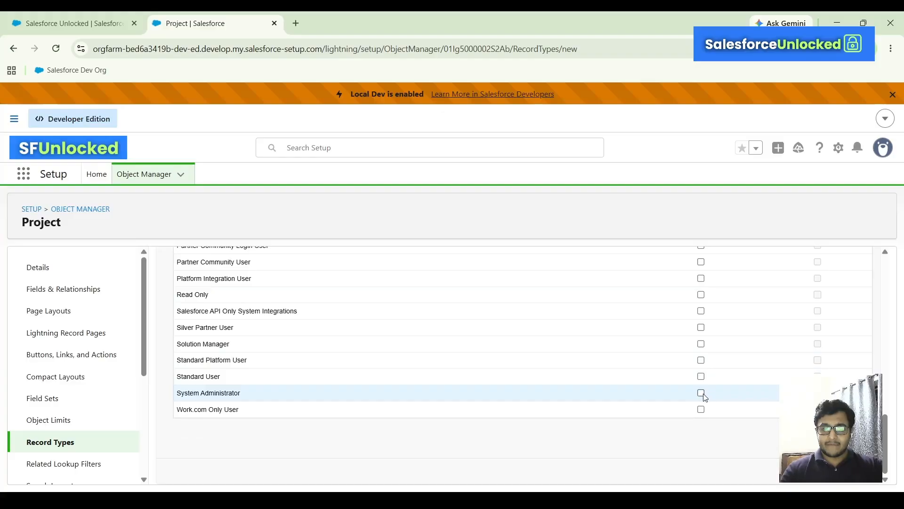
pyautogui.scroll(7, 598, 351)
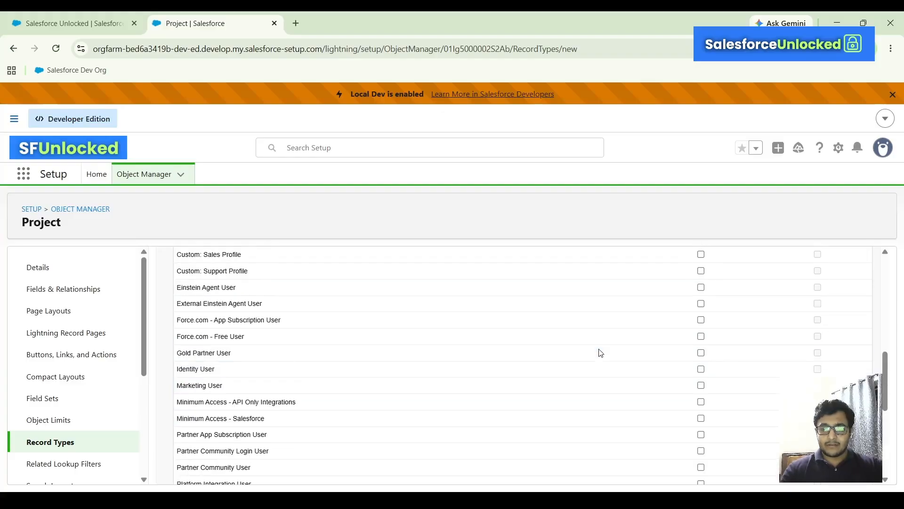
pyautogui.scroll(-8, 598, 351)
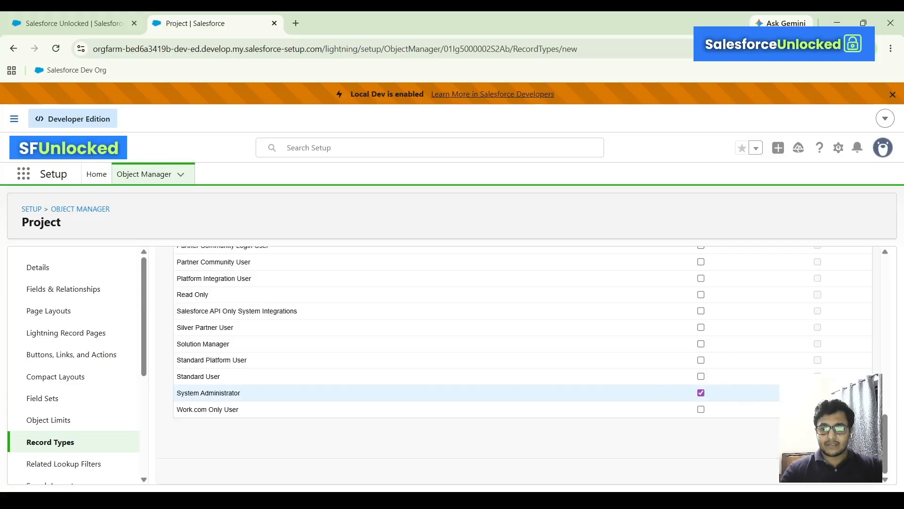
pyautogui.scroll(5, 782, 369)
pyautogui.scroll(-5, 782, 369)
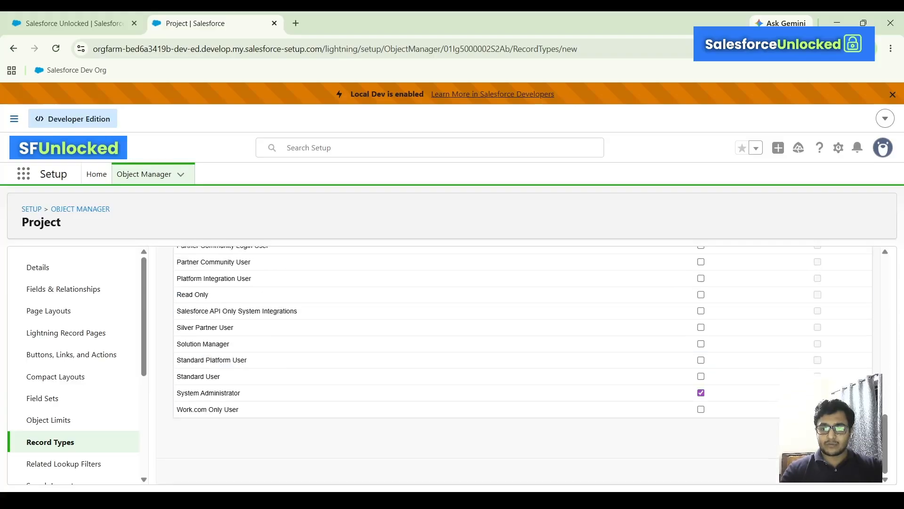
pyautogui.scroll(10, 779, 368)
pyautogui.scroll(-7, 779, 367)
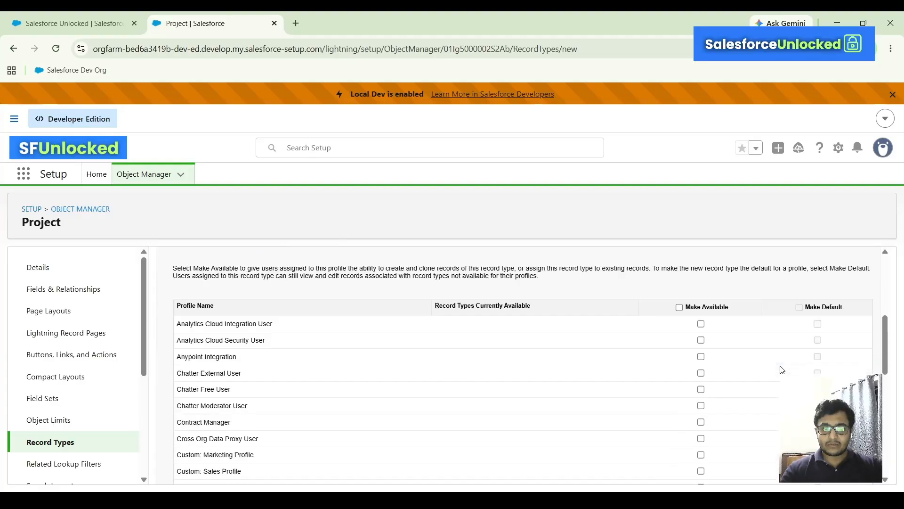
pyautogui.scroll(-3, 780, 376)
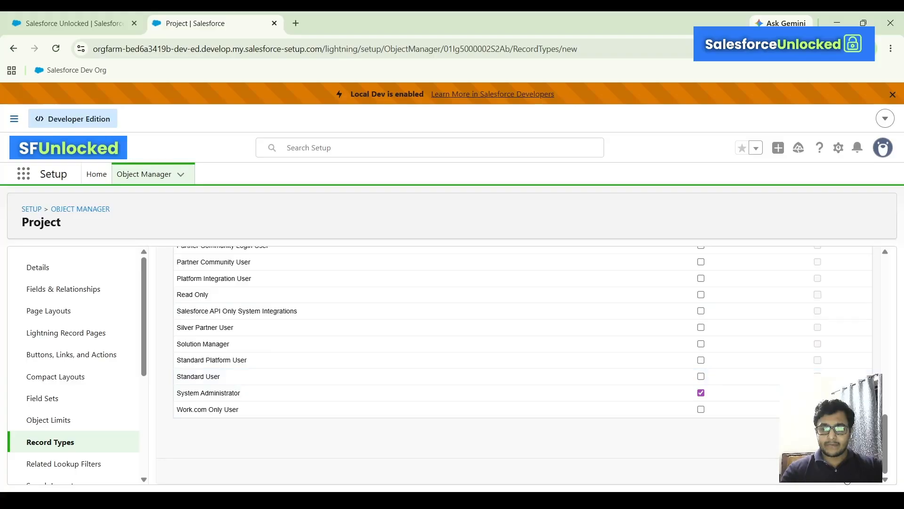
pyautogui.click(846, 472)
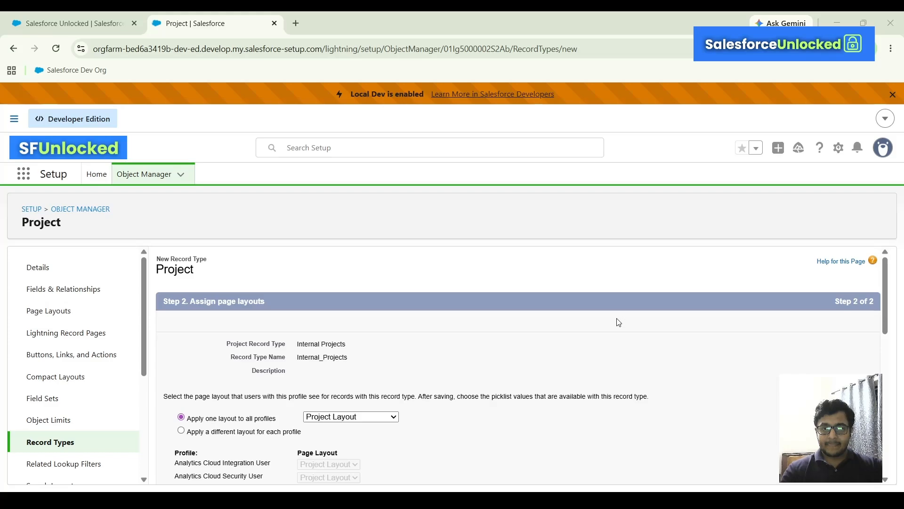
# - Examine the page layout options for applying one layout to all profiles or a different one per profile
pyautogui.scroll(-3, 346, 353)
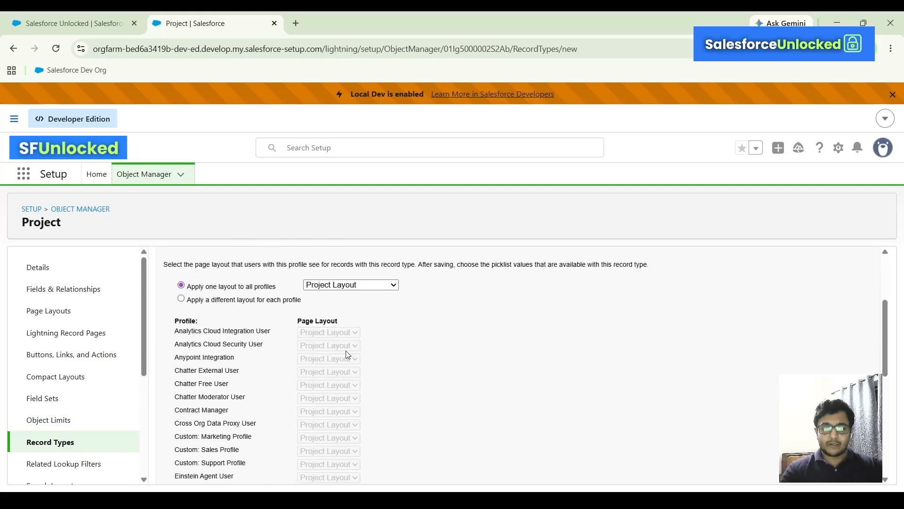
pyautogui.scroll(2, 348, 354)
pyautogui.scroll(-2, 346, 355)
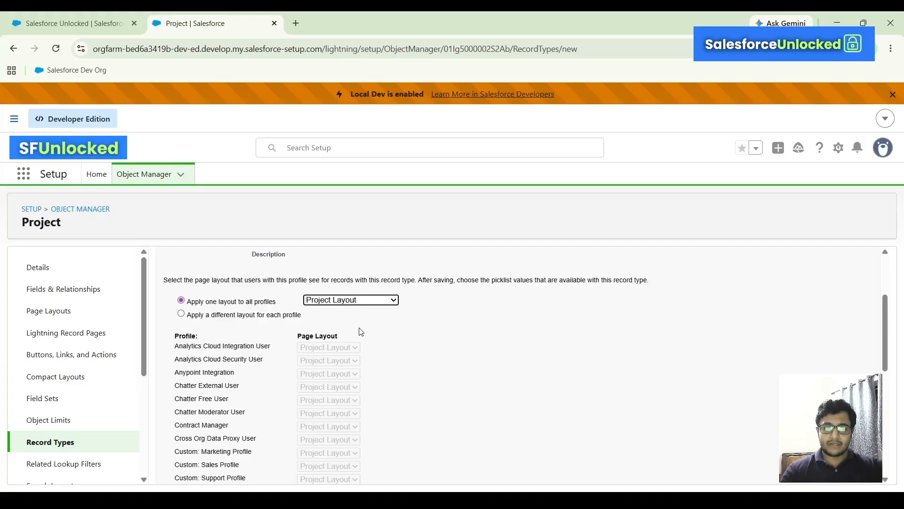
pyautogui.click(362, 304)
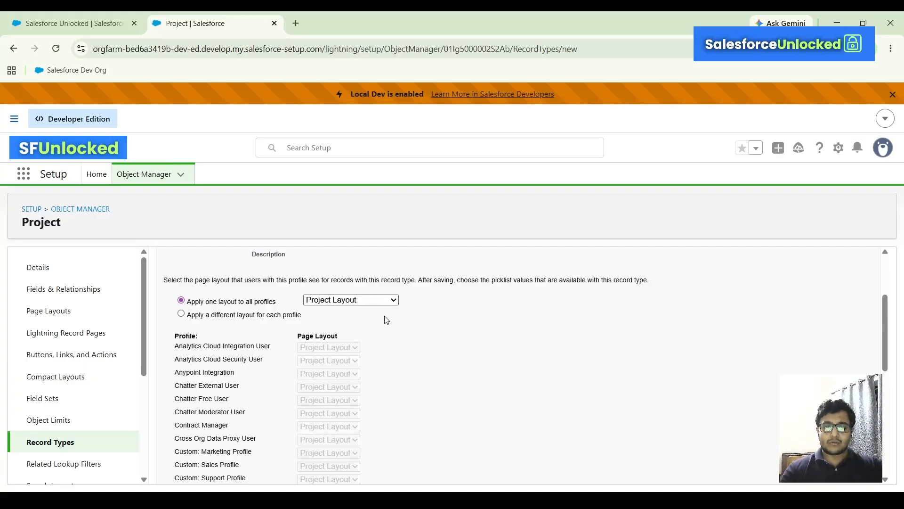
pyautogui.scroll(2, 331, 270)
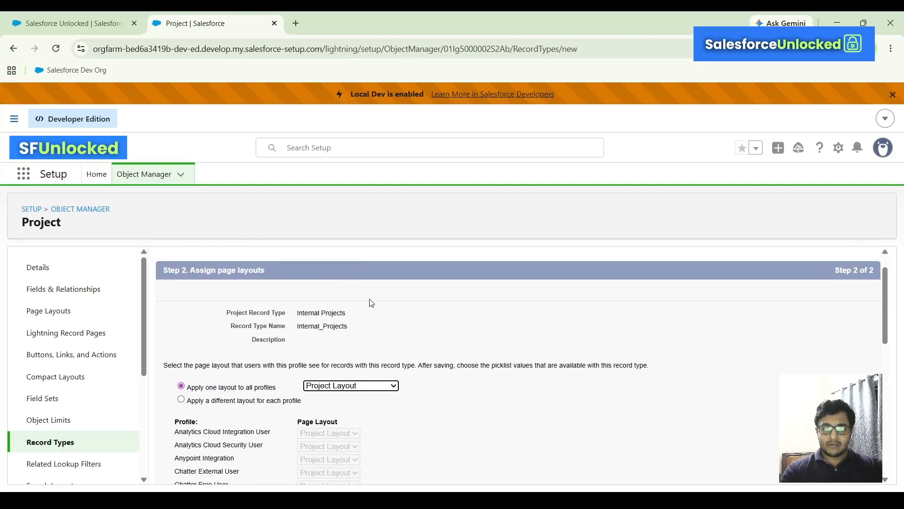
pyautogui.scroll(-1, 369, 302)
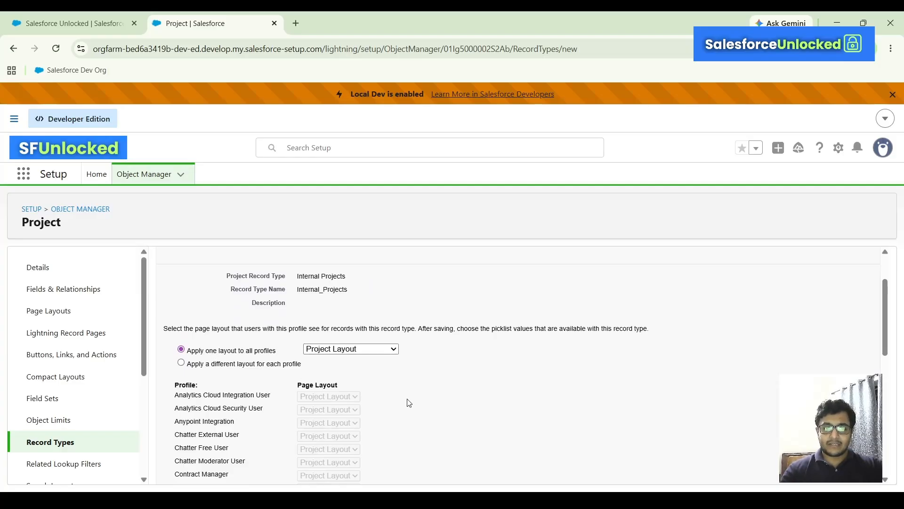
# - Save the Internal Projects record type with Project Layout for all profiles and start another new record type
pyautogui.scroll(-10, 407, 402)
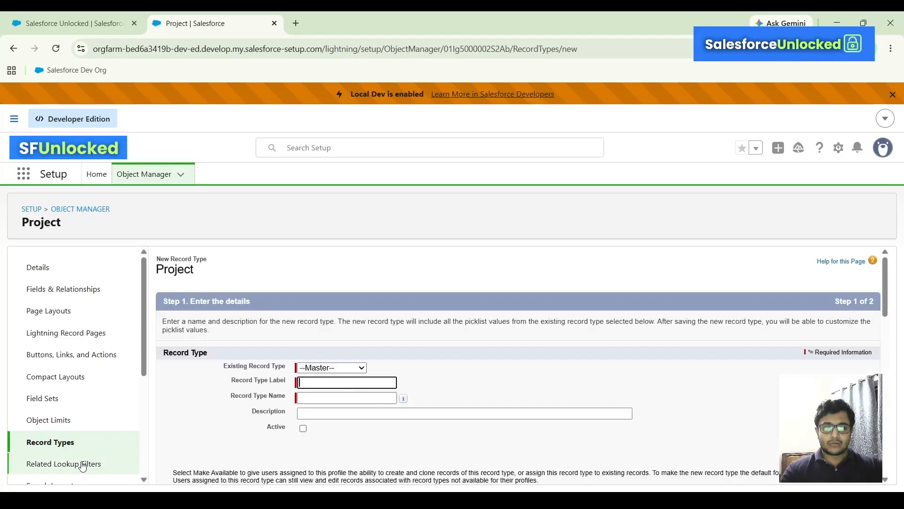
pyautogui.scroll(-2, 372, 356)
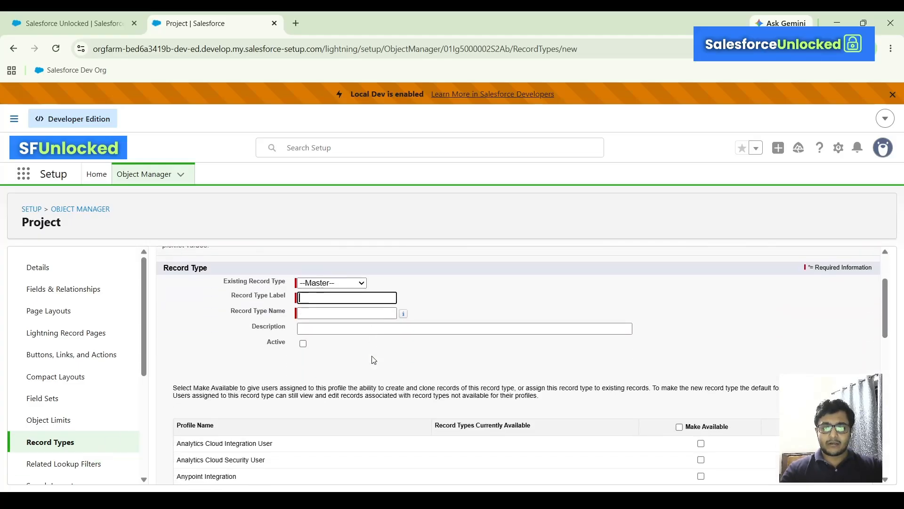
# - Try basing the new record type on Internal Projects, and switch the existing record type back to Master
pyautogui.click(356, 277)
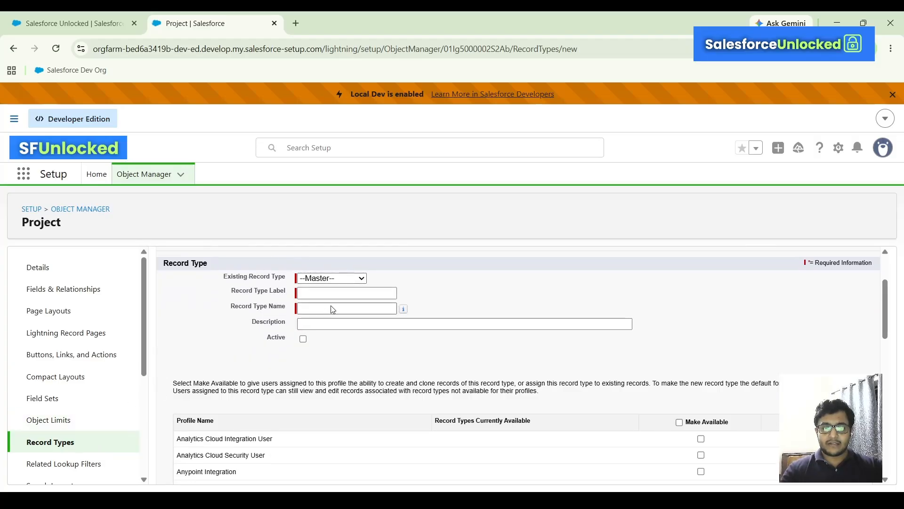
pyautogui.click(268, 277)
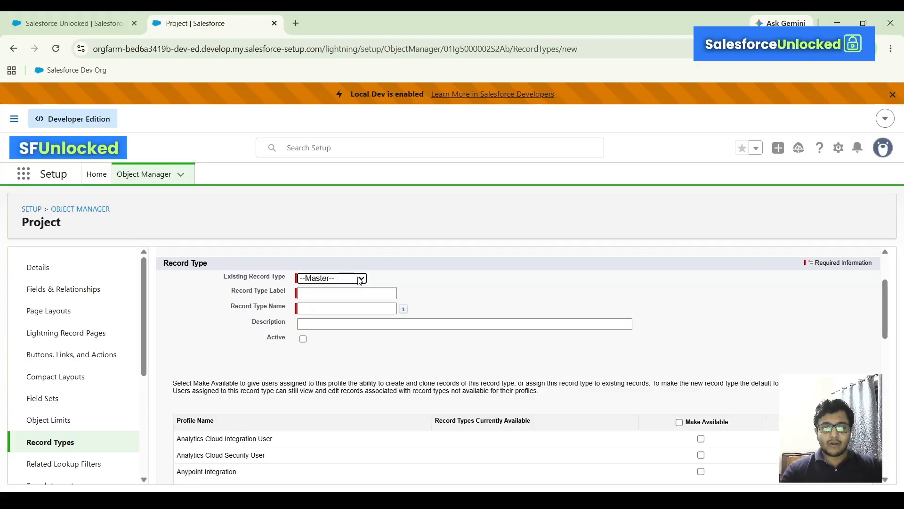
pyautogui.click(351, 308)
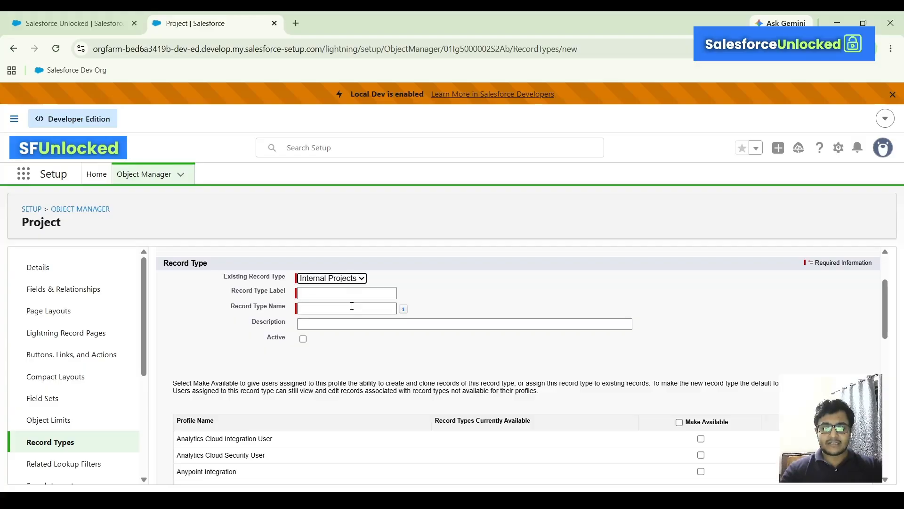
pyautogui.click(357, 276)
pyautogui.click(357, 277)
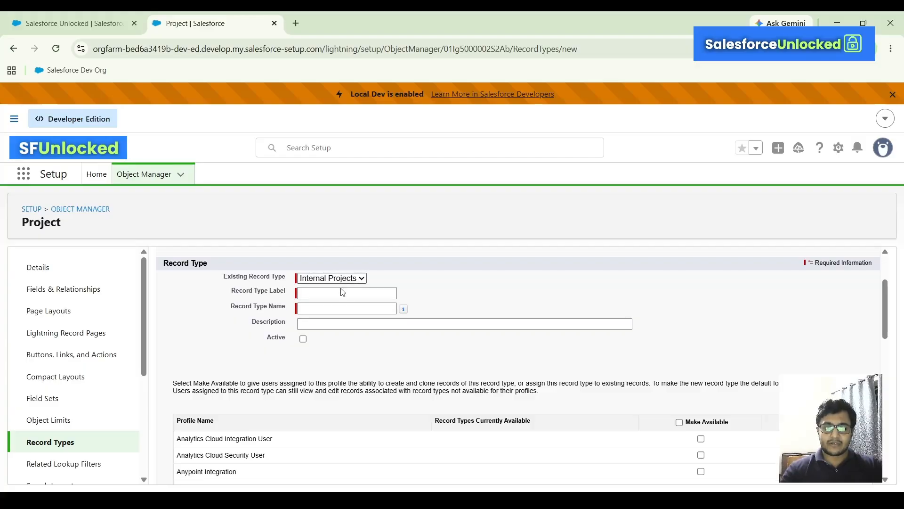
pyautogui.click(342, 288)
# - Give the new record type the label Client Projects and the name Client_Projects, and make it active
pyautogui.click(347, 292)
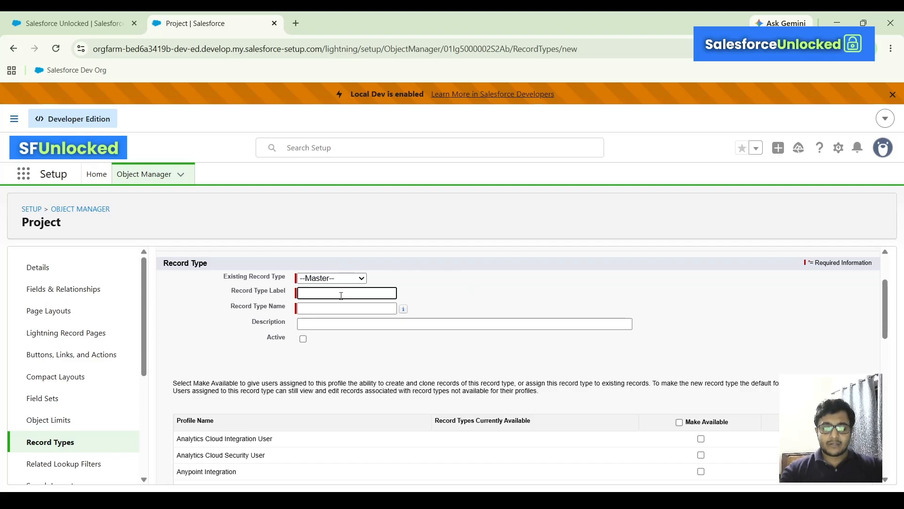
pyautogui.write('Clien')
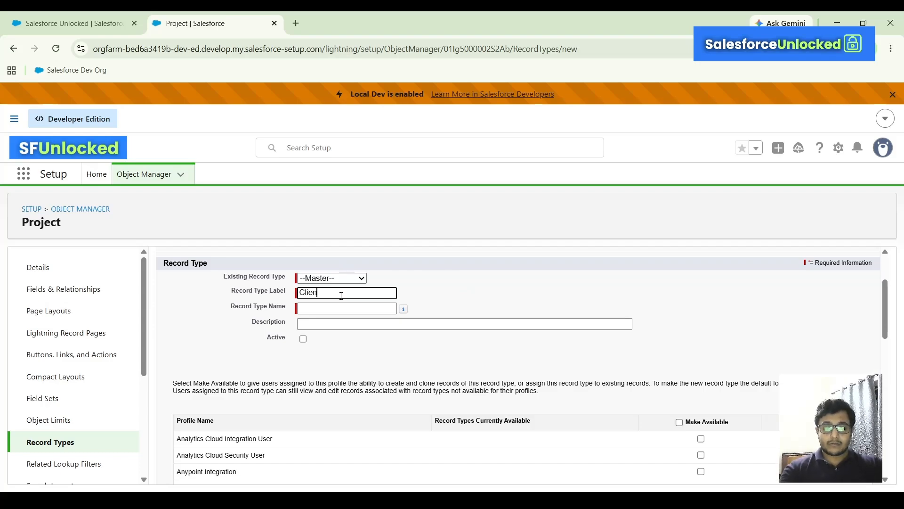
pyautogui.write('t Projects')
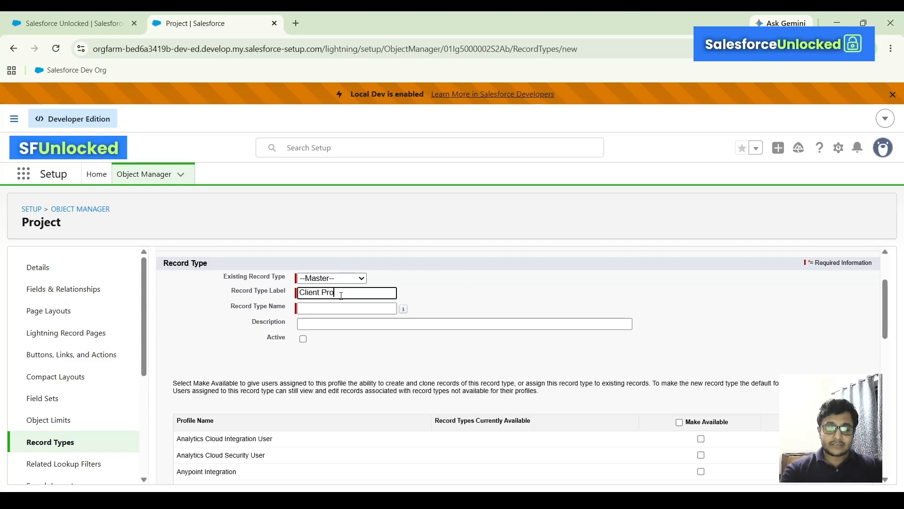
pyautogui.click(483, 266)
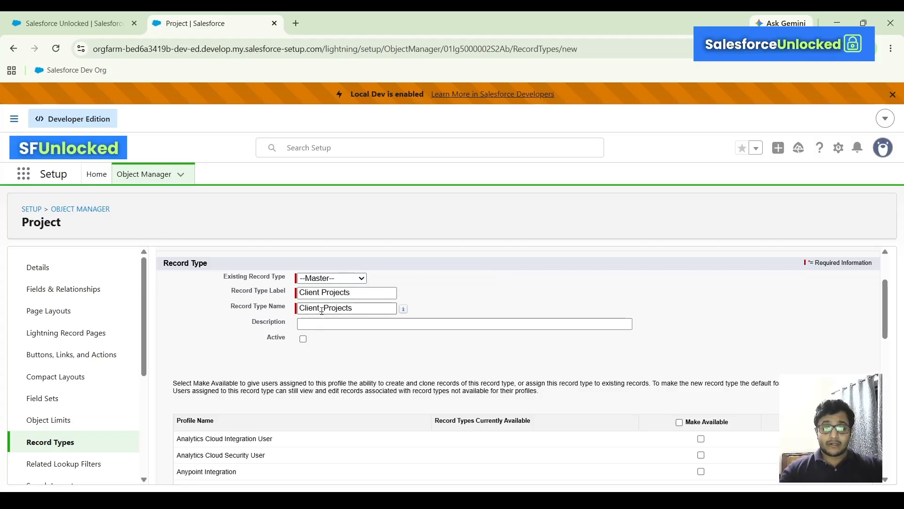
pyautogui.scroll(-1, 330, 285)
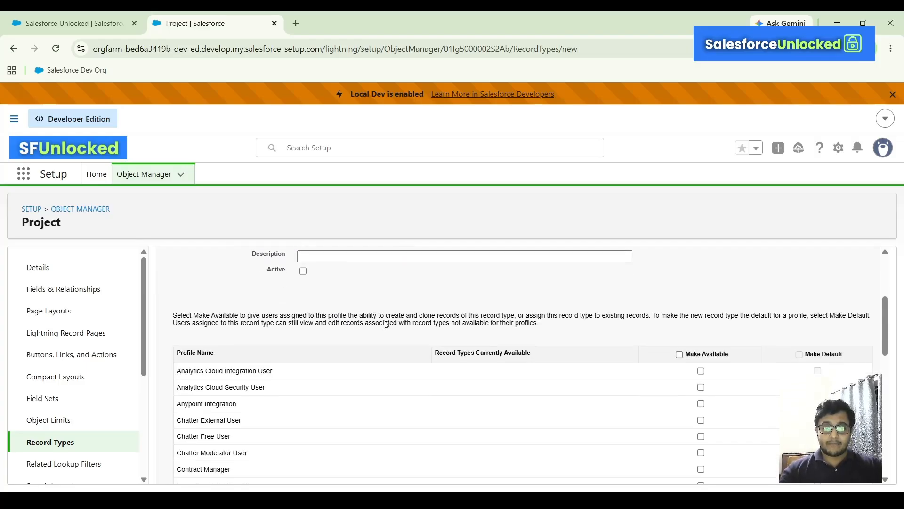
pyautogui.click(303, 272)
pyautogui.scroll(1, 455, 313)
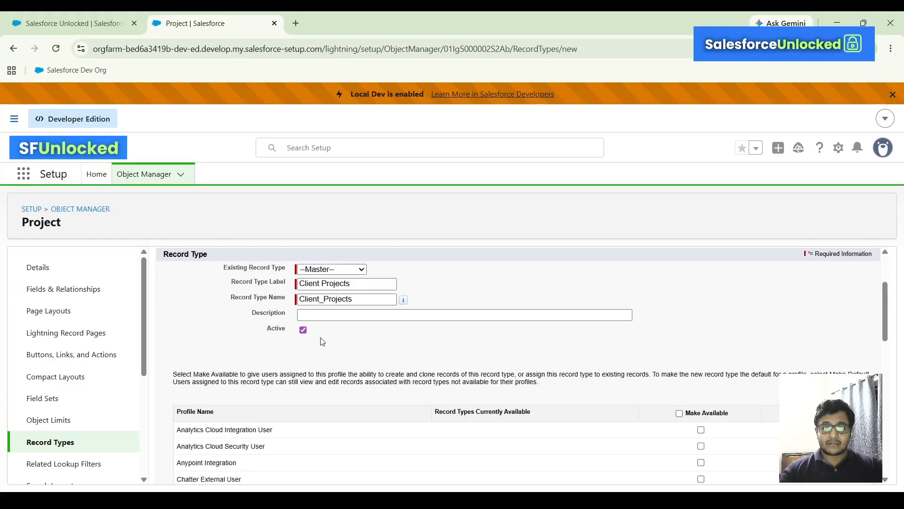
# - Make the Client Projects record type available only to the System Administrator profile and proceed to page layout assignment
pyautogui.scroll(-5, 551, 358)
pyautogui.scroll(5, 551, 358)
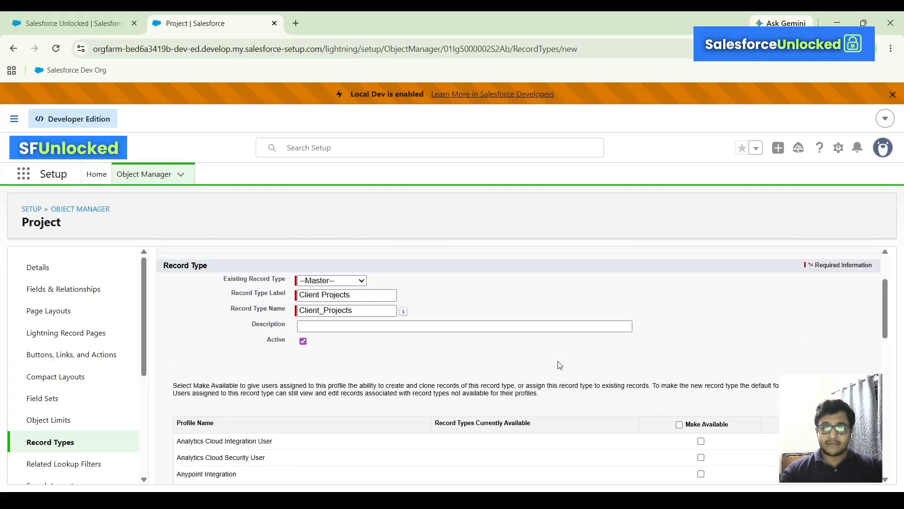
pyautogui.scroll(-1, 559, 363)
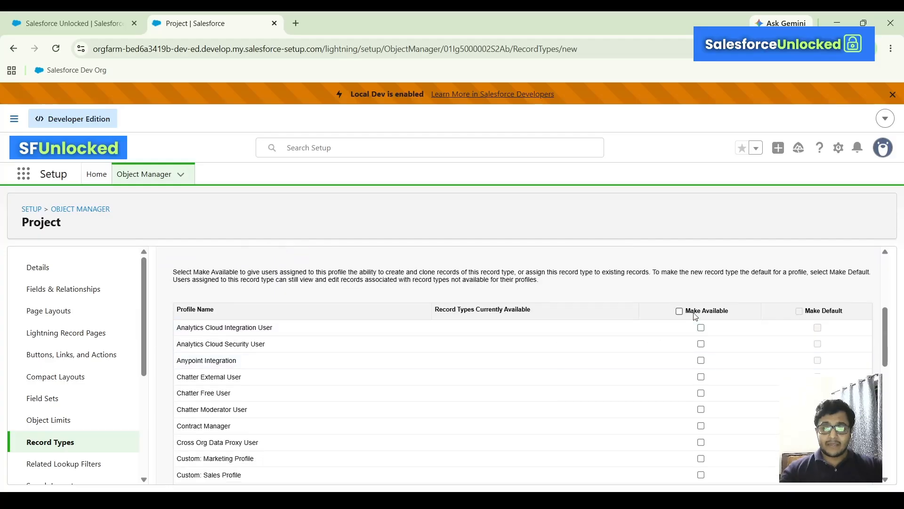
pyautogui.scroll(-7, 688, 312)
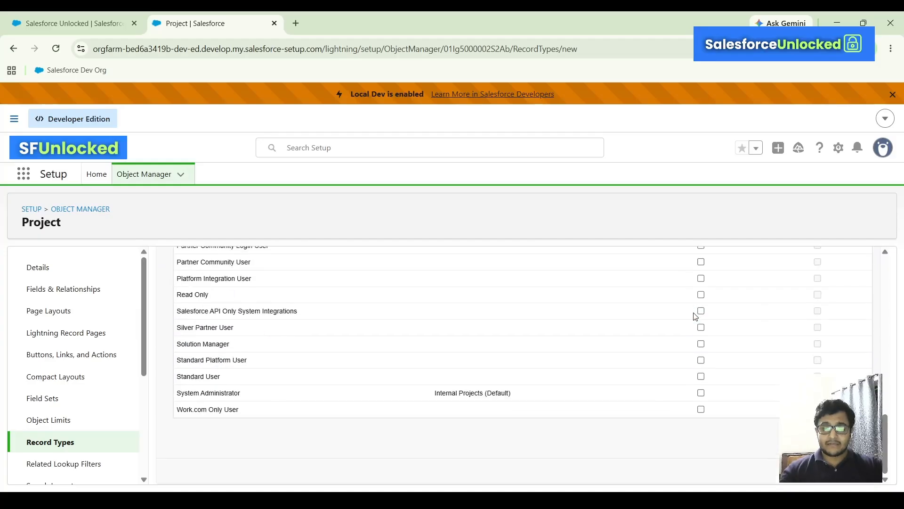
pyautogui.click(701, 392)
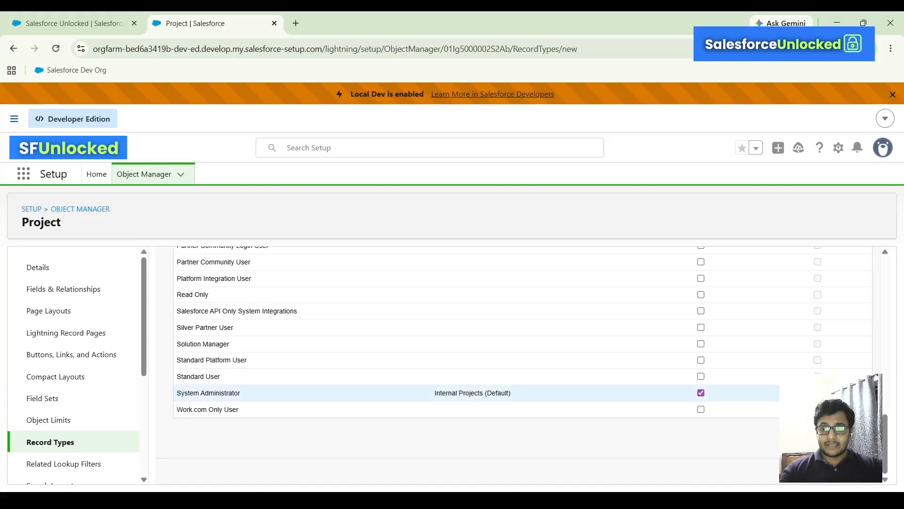
pyautogui.scroll(15, 791, 337)
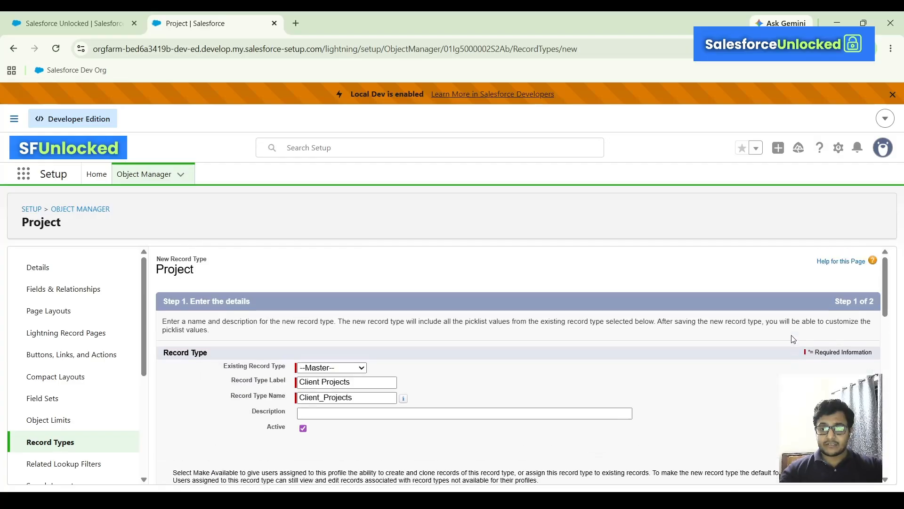
pyautogui.scroll(-5, 794, 338)
pyautogui.scroll(-10, 794, 338)
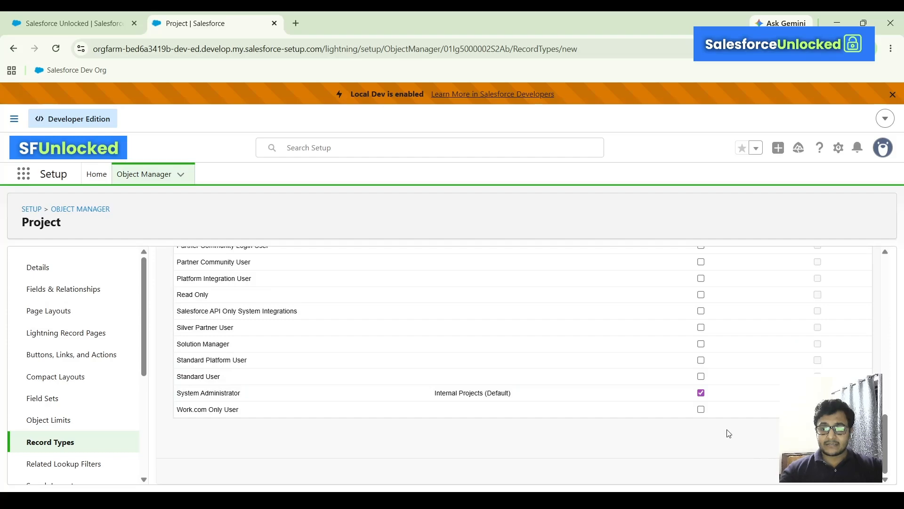
pyautogui.click(831, 470)
# - Apply Project Layout to all profiles for the Client Projects record type and save it
pyautogui.scroll(-9, 705, 404)
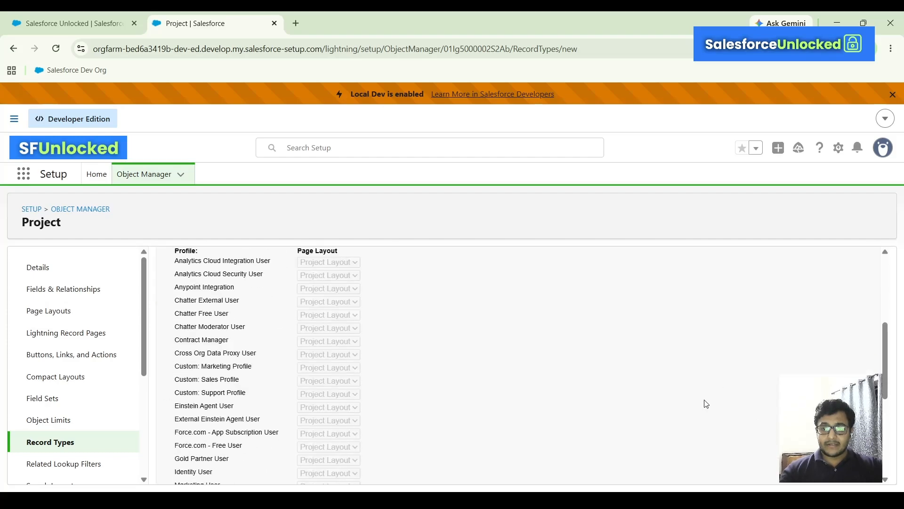
pyautogui.scroll(9, 407, 367)
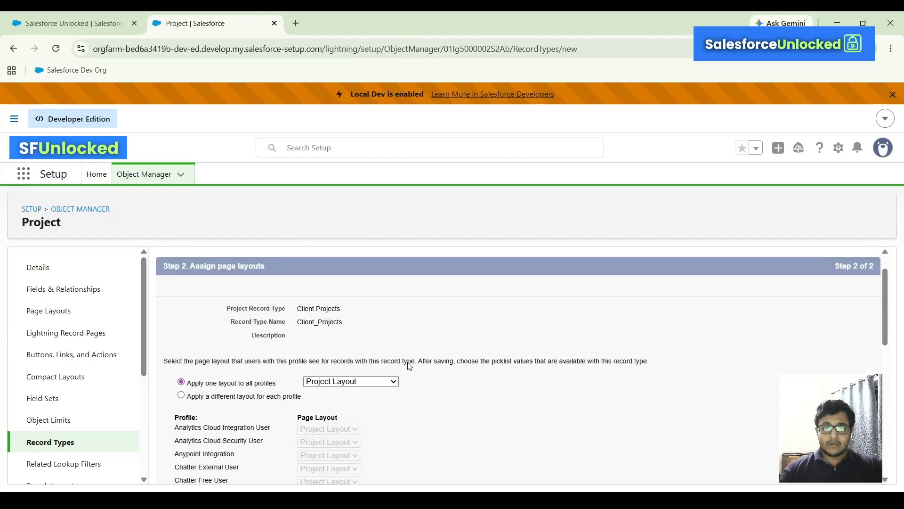
pyautogui.click(373, 385)
pyautogui.click(372, 385)
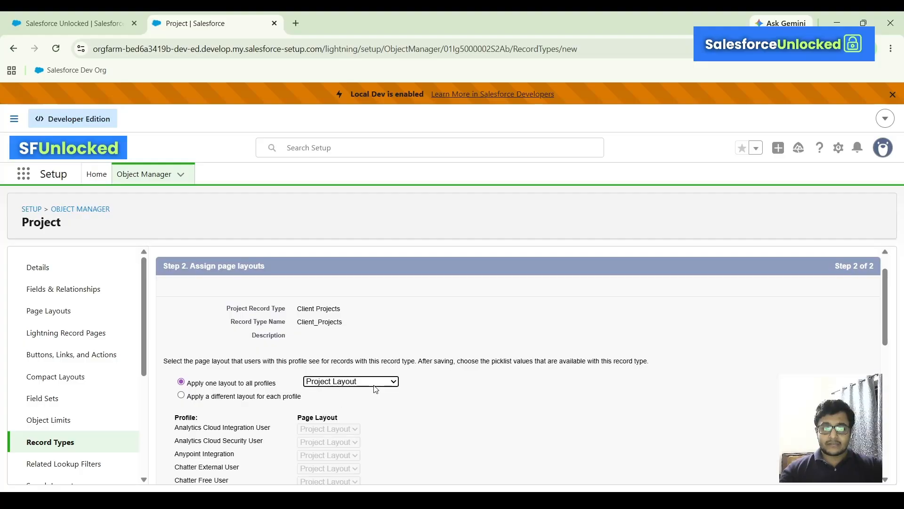
pyautogui.scroll(-10, 596, 399)
pyautogui.scroll(10, 606, 381)
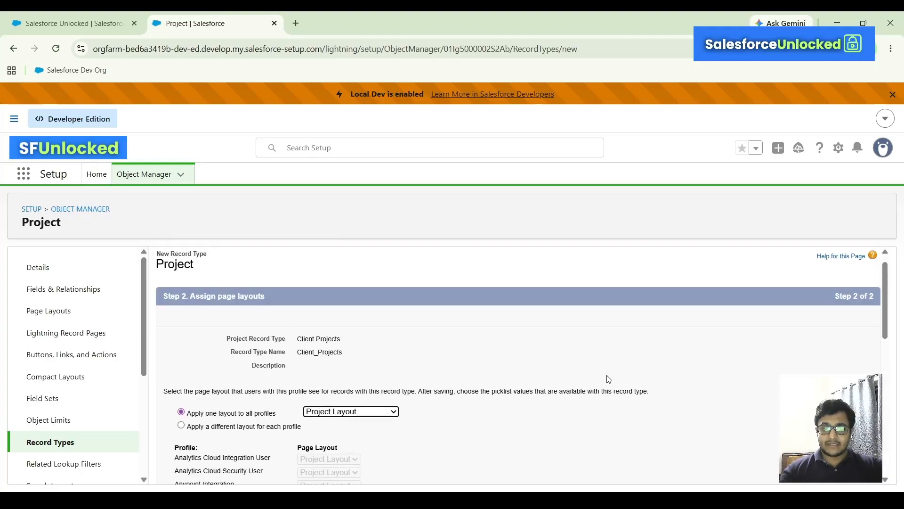
pyautogui.scroll(-1, 608, 379)
pyautogui.scroll(-10, 609, 379)
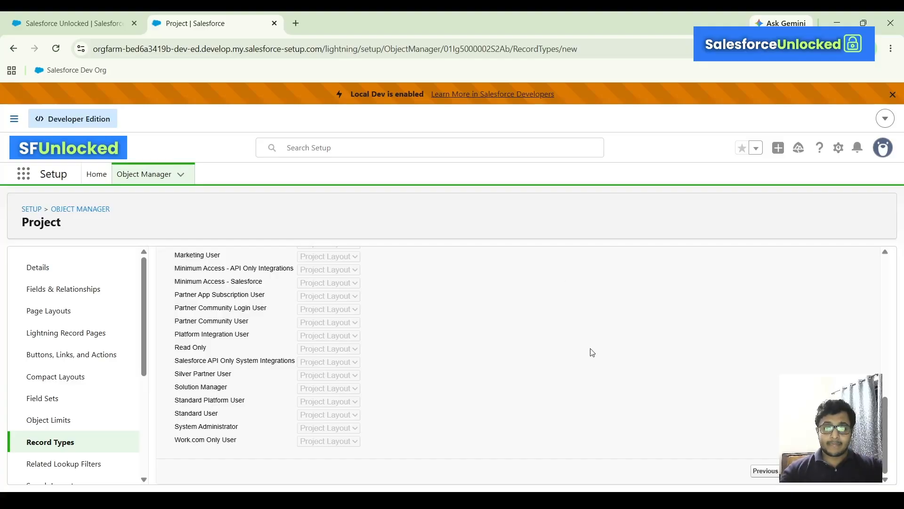
pyautogui.scroll(3, 652, 422)
pyautogui.scroll(1, 652, 422)
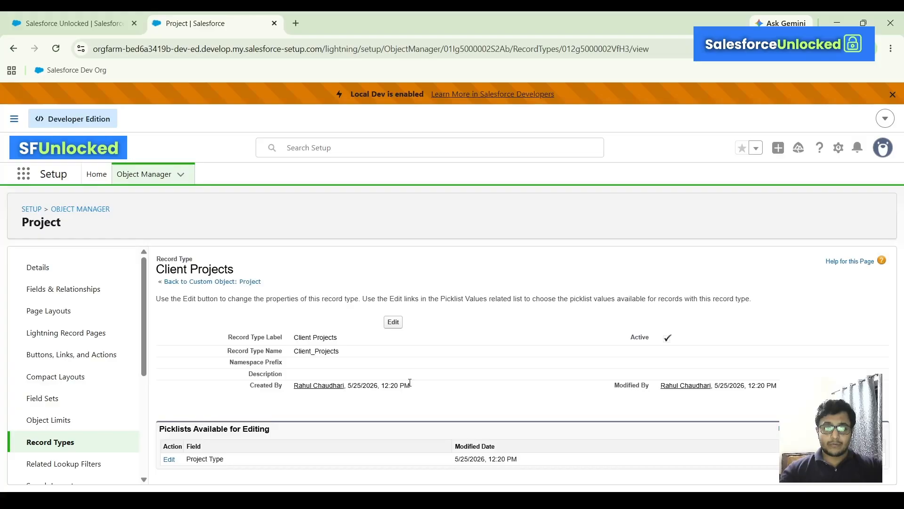
# - Open Client Projects from the record types list and examine its Project Type picklist available for editing
pyautogui.click(49, 441)
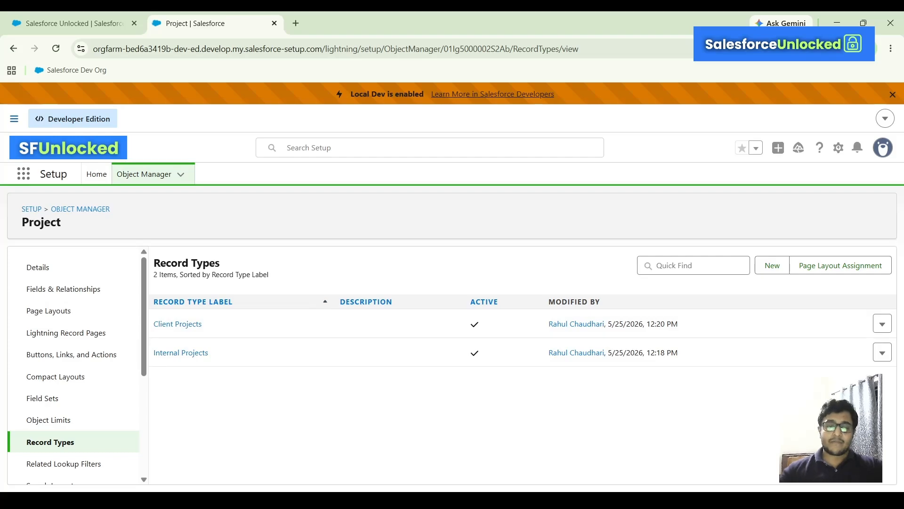
pyautogui.click(183, 328)
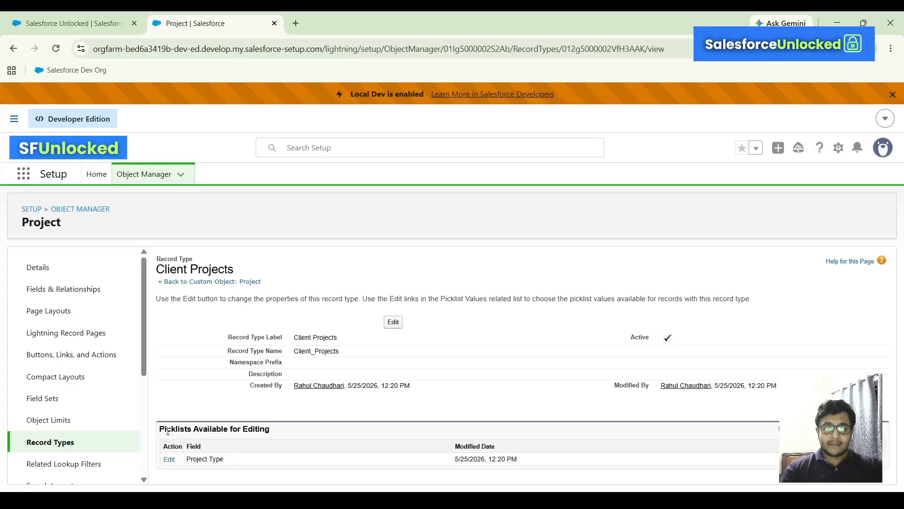
pyautogui.moveTo(167, 431); pyautogui.dragTo(276, 430)
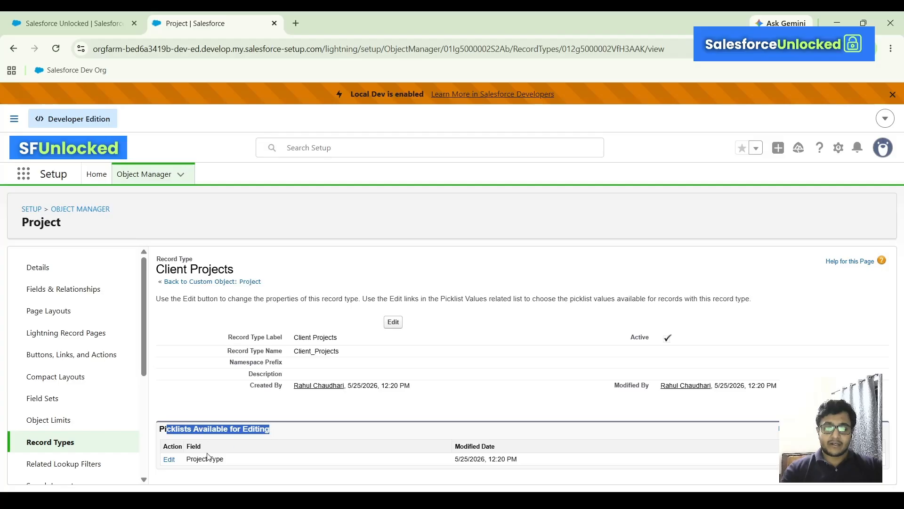
pyautogui.moveTo(191, 460)
pyautogui.mouseDown()
pyautogui.moveTo(242, 460)
pyautogui.moveTo(185, 466)
pyautogui.mouseUp()
pyautogui.click(244, 460)
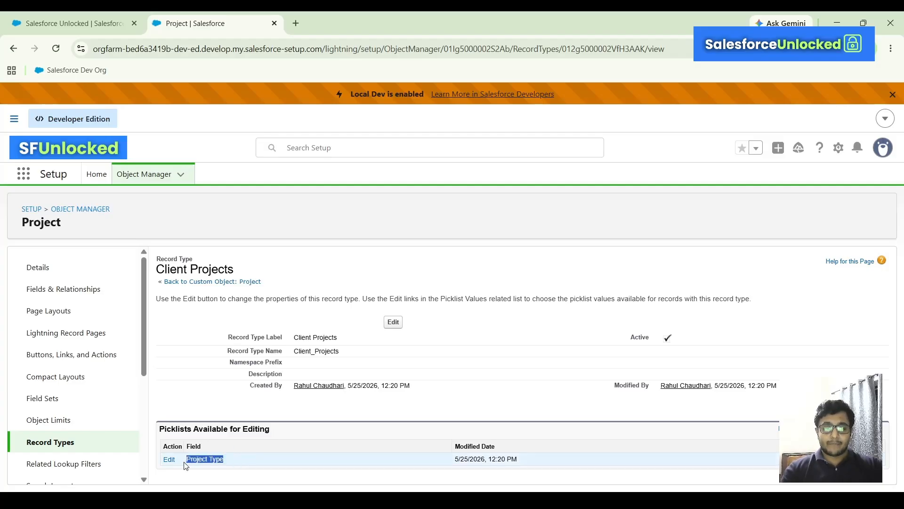
# - Find the Project Type field among the Project object's fields and examine its defined picklist values
pyautogui.click(65, 297)
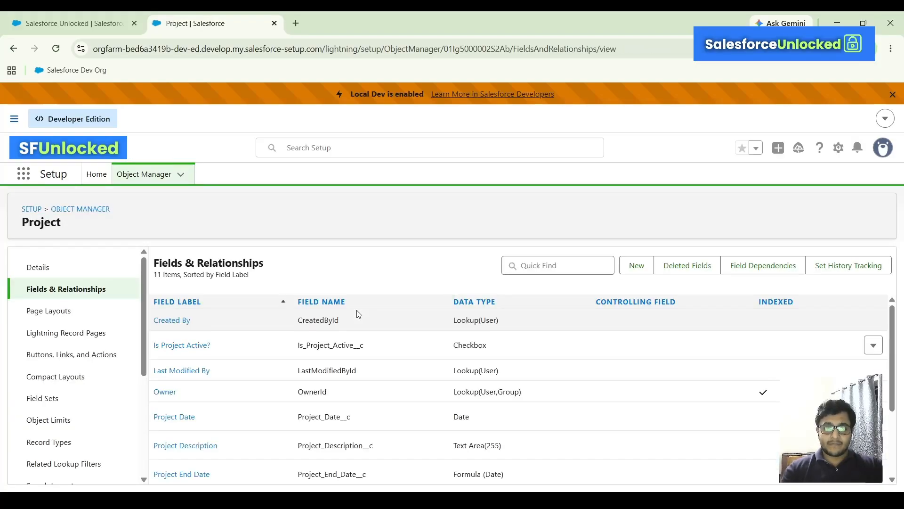
pyautogui.scroll(-2, 358, 313)
pyautogui.click(546, 265)
pyautogui.write('P')
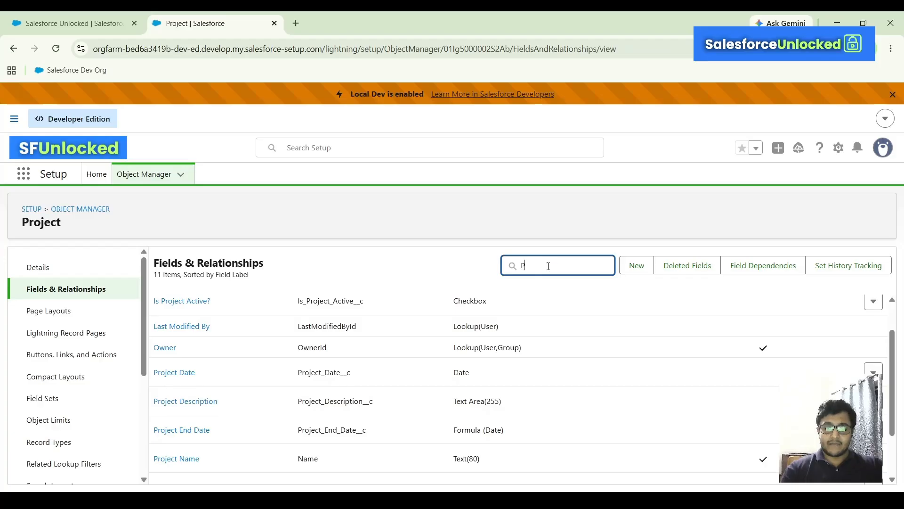
pyautogui.write('roject Ty')
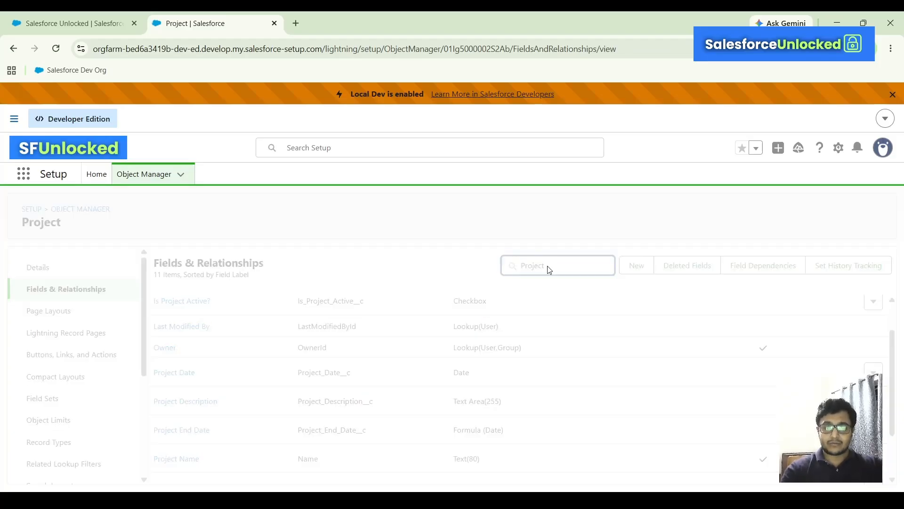
pyautogui.write('pe')
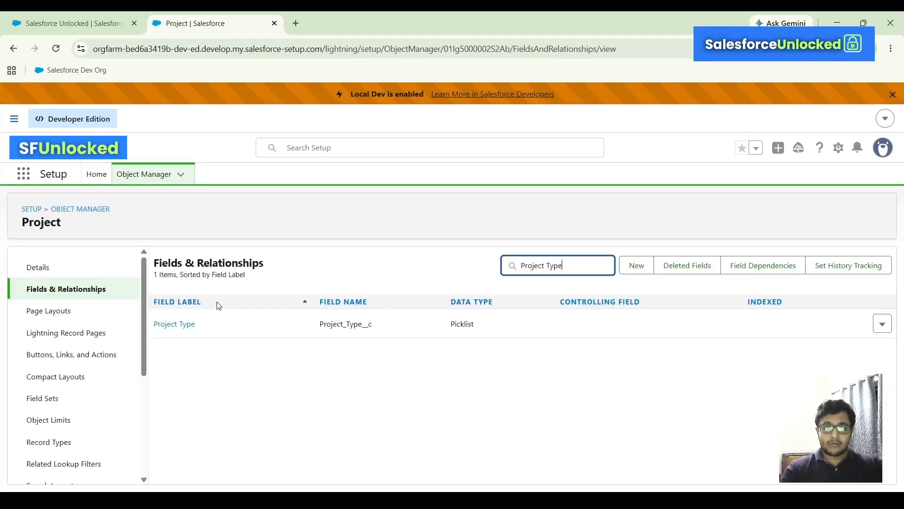
pyautogui.click(179, 325)
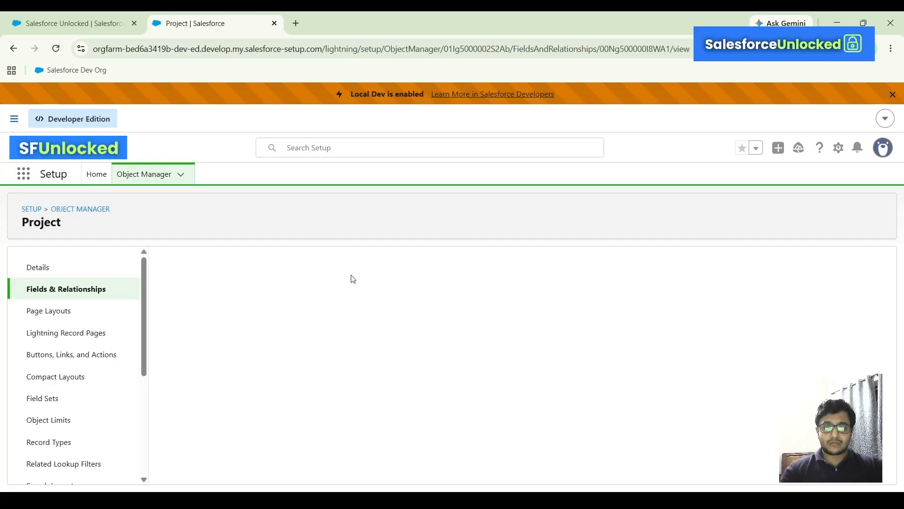
pyautogui.scroll(-3, 353, 279)
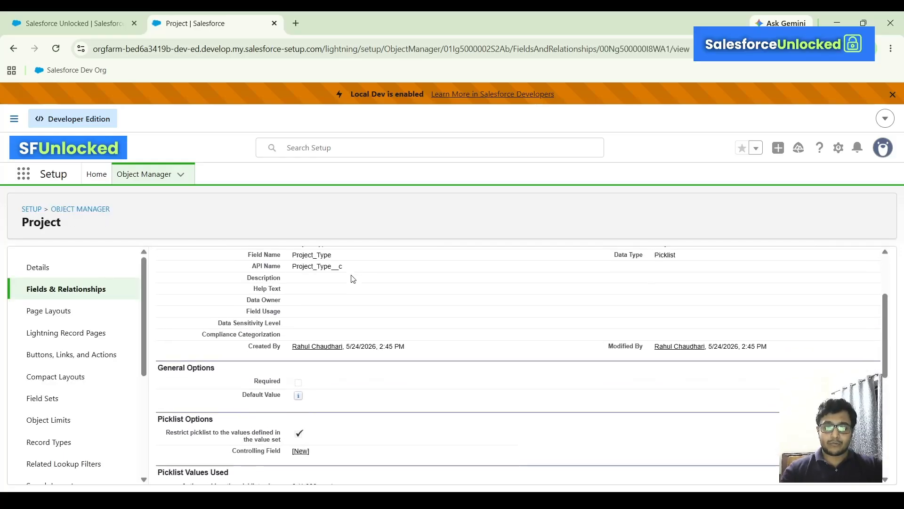
pyautogui.scroll(-5, 353, 279)
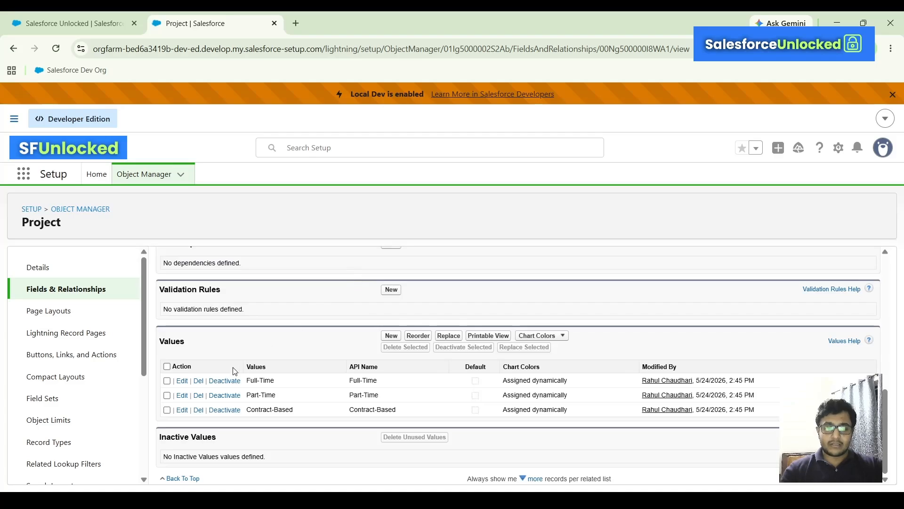
# - Review the existing Project Type picklist values and their API names
pyautogui.scroll(8, 232, 375)
pyautogui.scroll(-6, 234, 371)
pyautogui.scroll(-2, 235, 371)
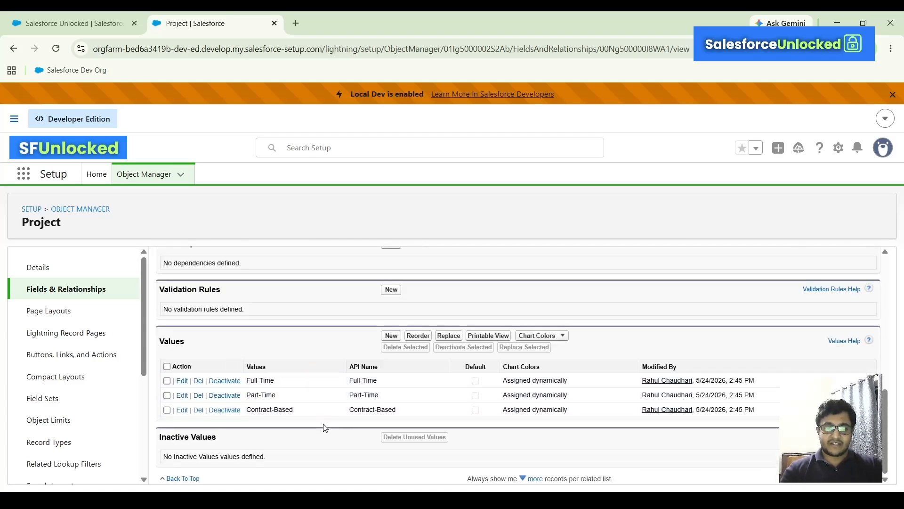
pyautogui.doubleClick(266, 380)
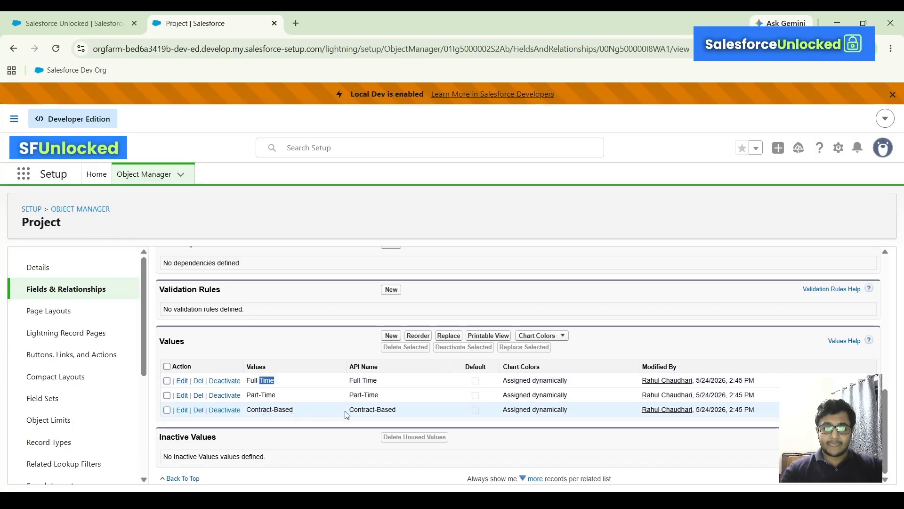
pyautogui.click(379, 388)
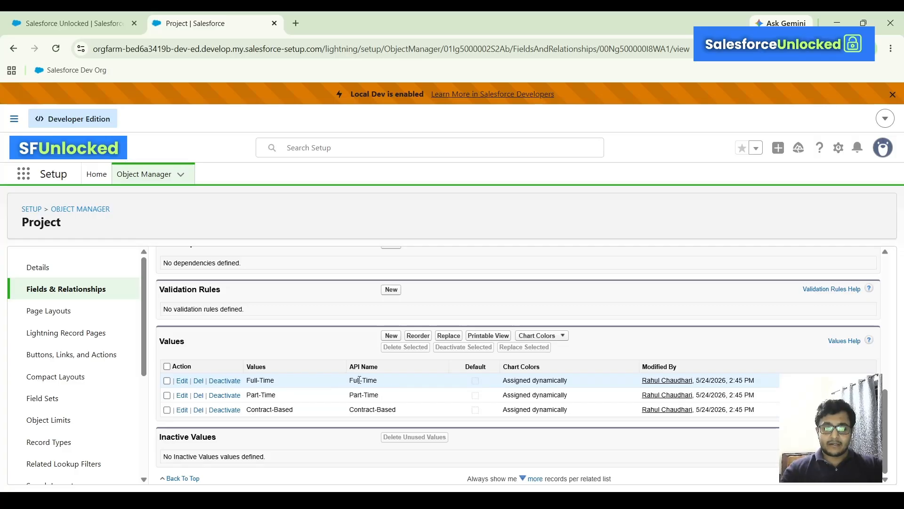
pyautogui.doubleClick(360, 380)
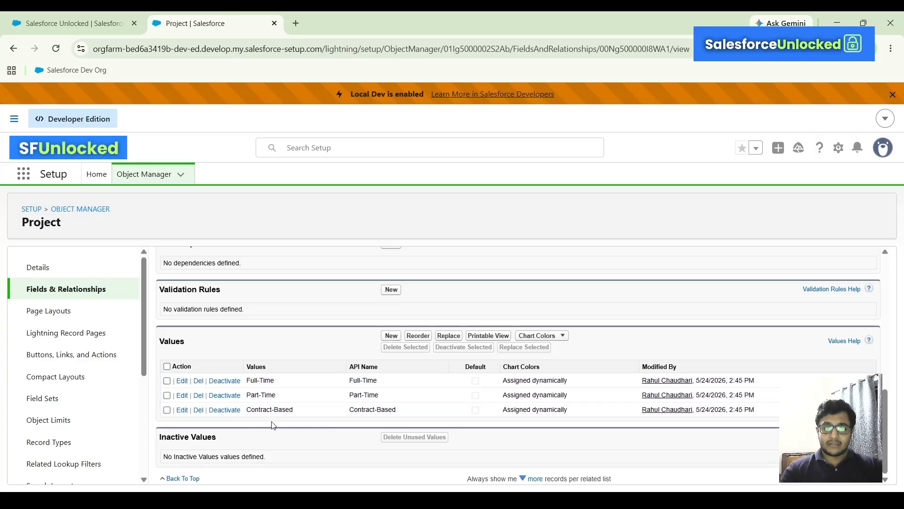
# - Add Research as a new Project Type picklist value without assigning it to any record type, and save it
pyautogui.click(391, 336)
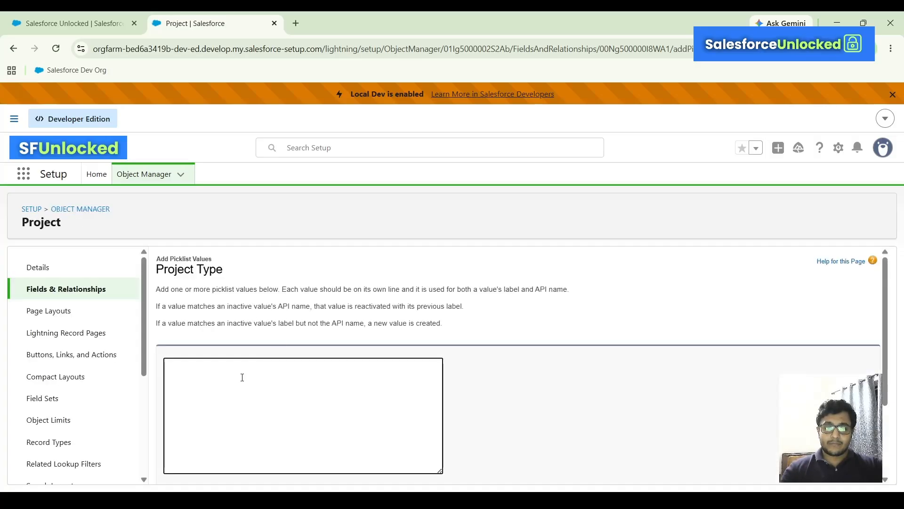
pyautogui.write('Reas')
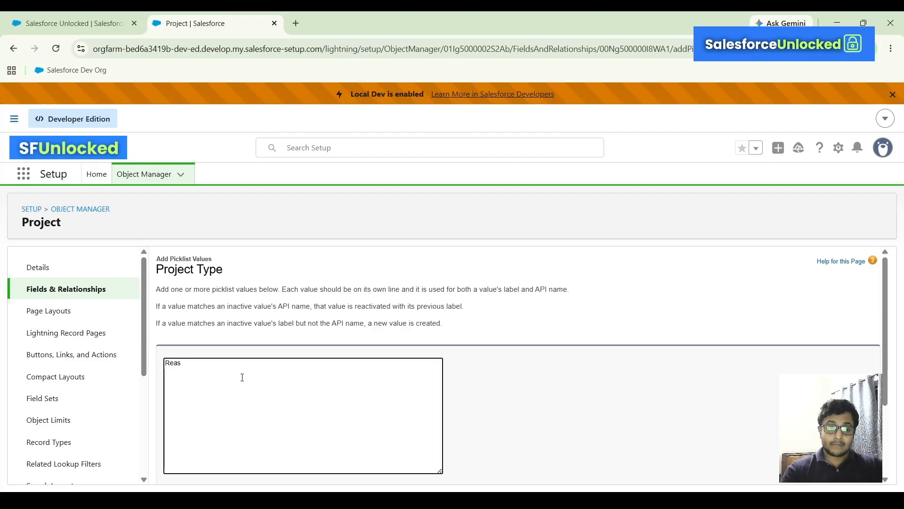
pyautogui.write('erch')
pyautogui.scroll(-1, 242, 377)
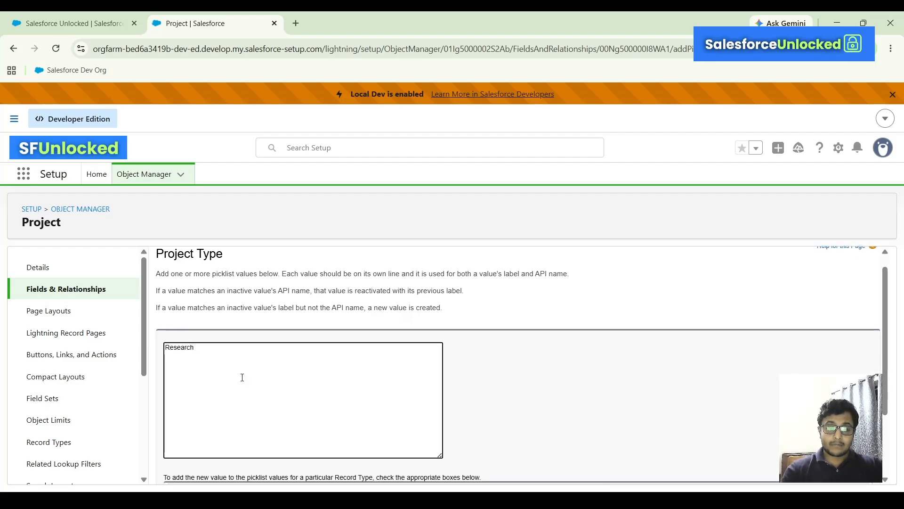
pyautogui.scroll(-3, 242, 377)
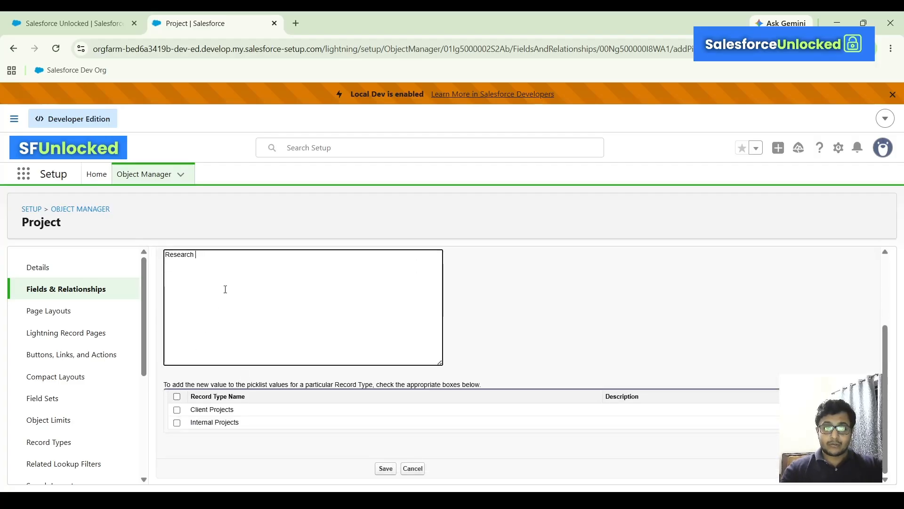
pyautogui.scroll(1, 225, 289)
pyautogui.scroll(2, 225, 289)
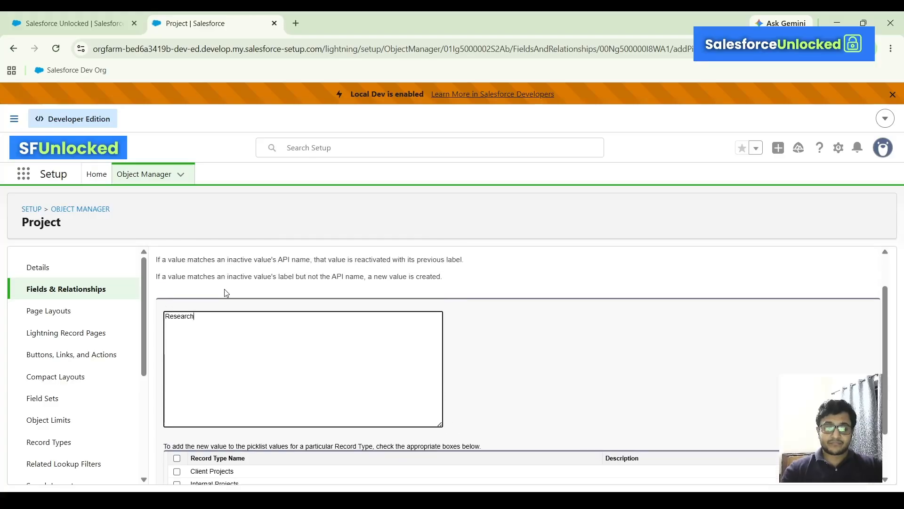
pyautogui.scroll(-3, 225, 292)
pyautogui.scroll(3, 187, 299)
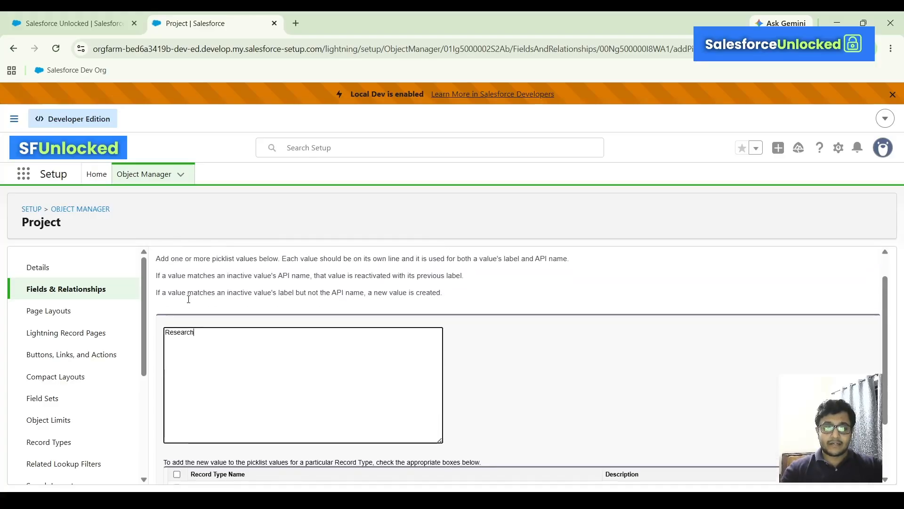
pyautogui.scroll(-1, 197, 323)
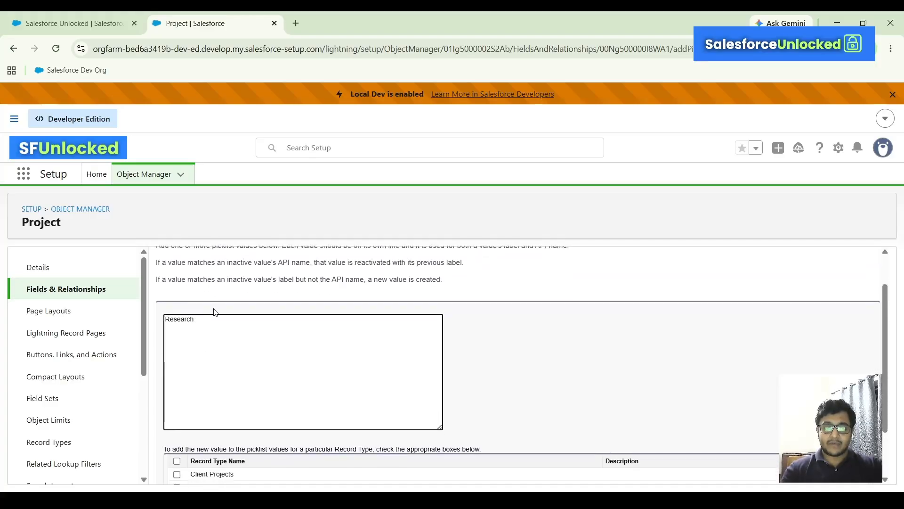
pyautogui.scroll(-1, 214, 312)
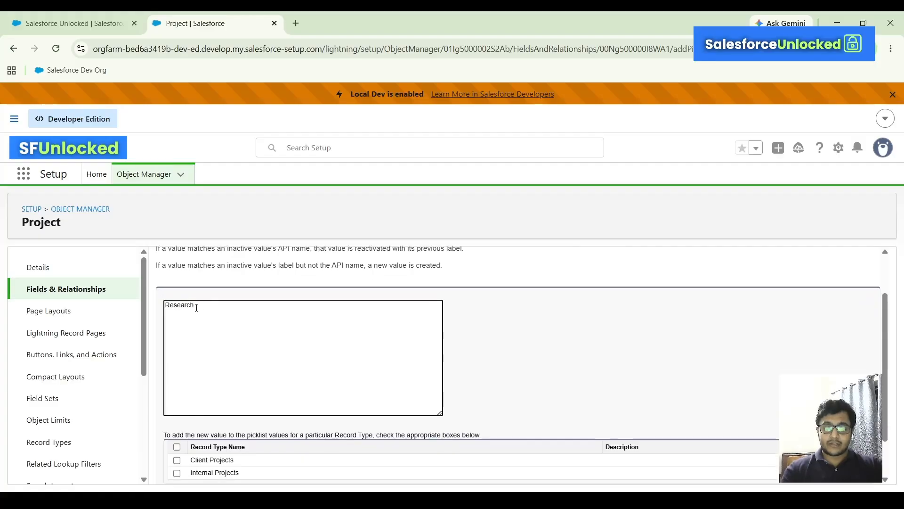
pyautogui.moveTo(196, 307); pyautogui.dragTo(164, 306)
pyautogui.scroll(-2, 186, 333)
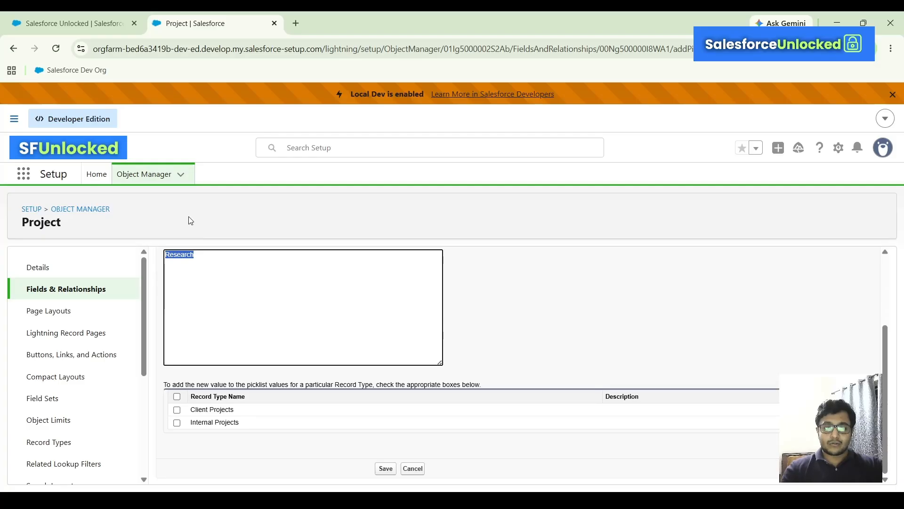
pyautogui.scroll(1, 201, 257)
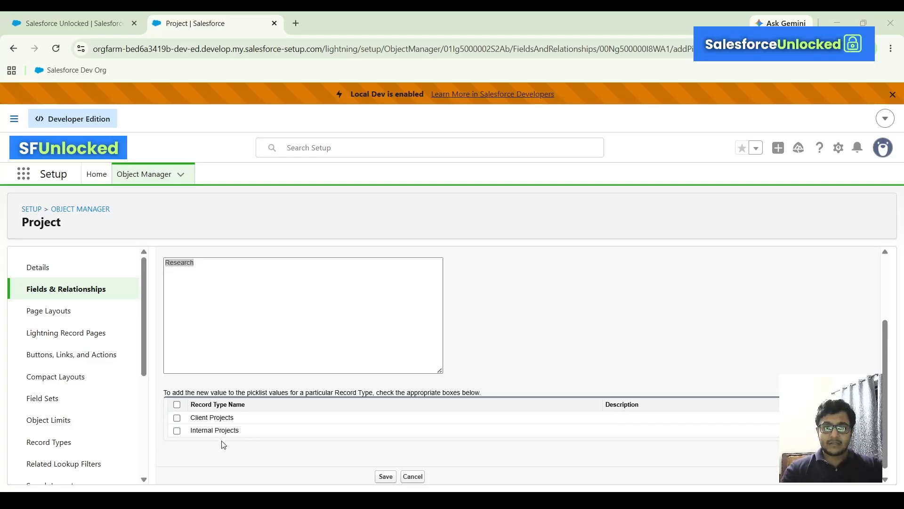
pyautogui.click(385, 477)
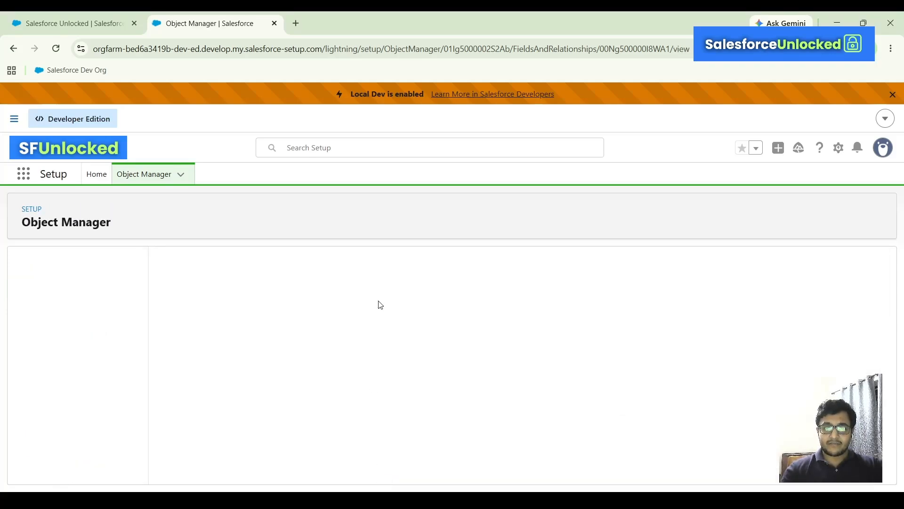
# - Check the Project Type values list, comparing Research with the Full-Time, Part-Time and Contract-Based values
pyautogui.scroll(-10, 377, 329)
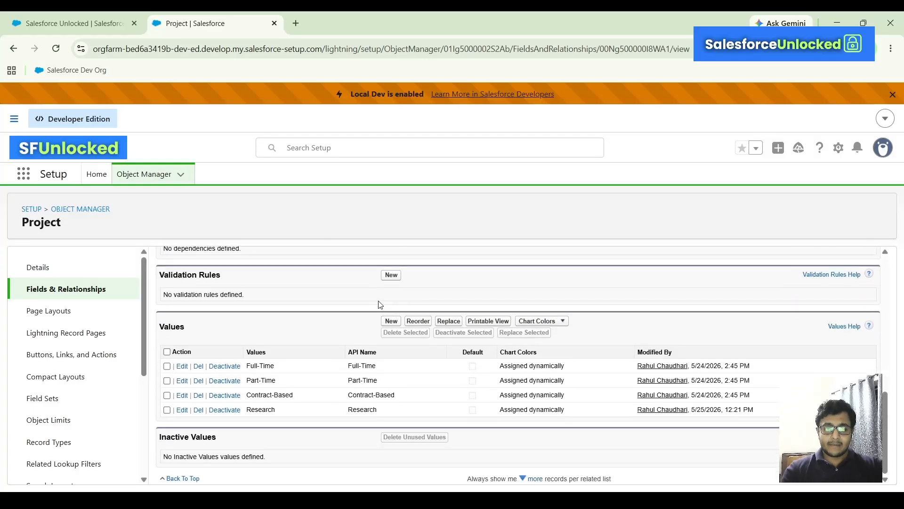
pyautogui.tripleClick(261, 366)
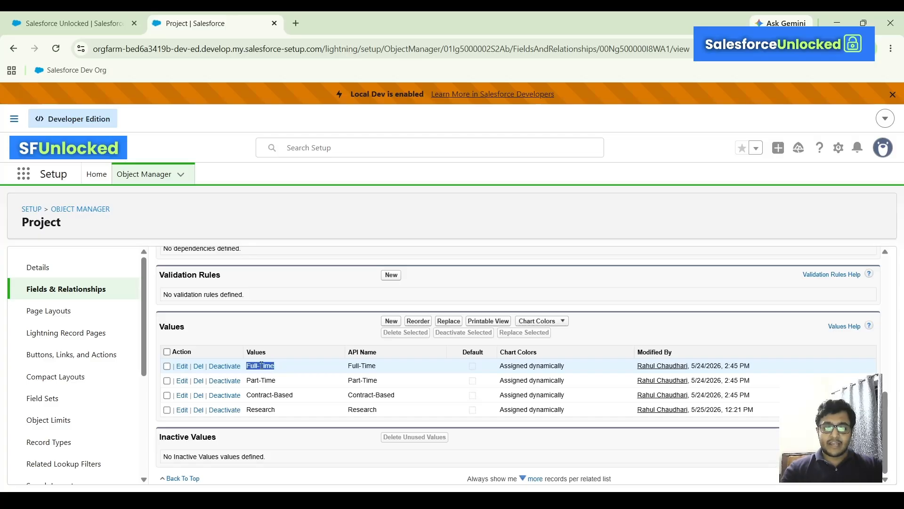
pyautogui.doubleClick(261, 409)
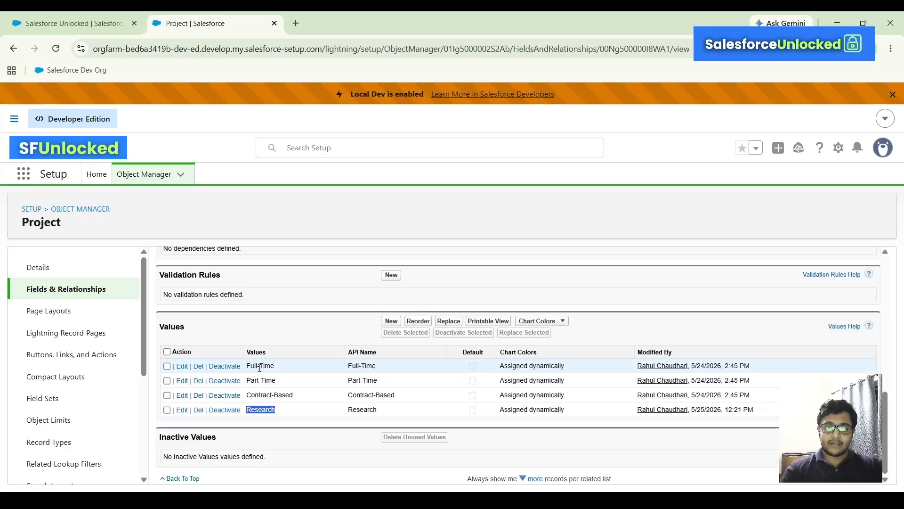
pyautogui.doubleClick(261, 380)
pyautogui.click(272, 395)
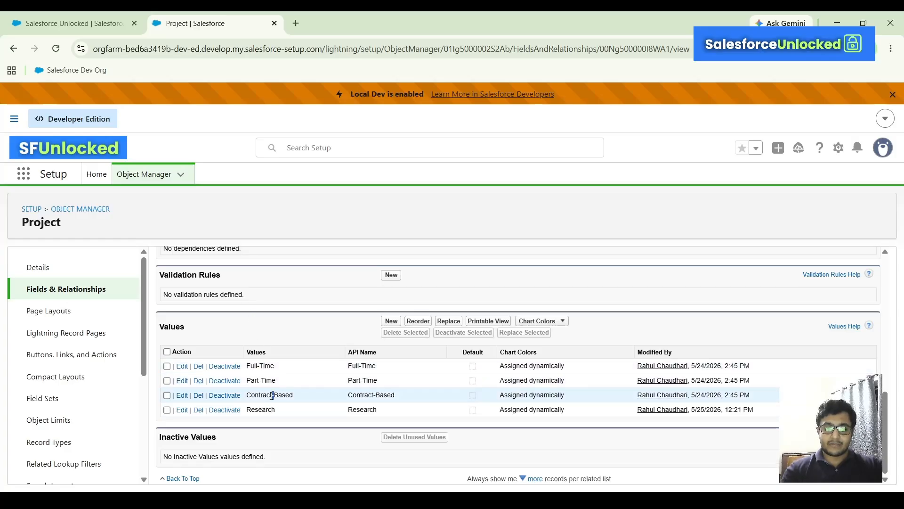
pyautogui.doubleClick(273, 396)
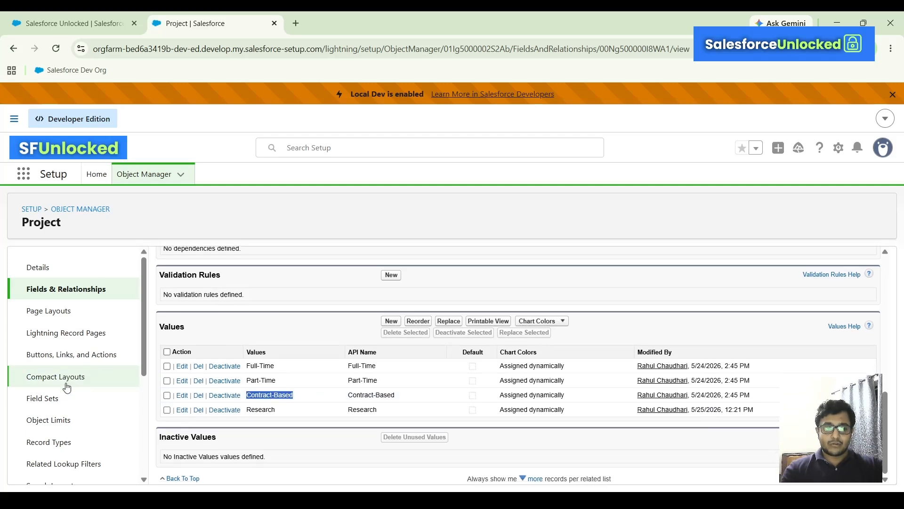
# - Open the Project Type picklist of the Client Projects record type for editing
pyautogui.scroll(-3, 66, 382)
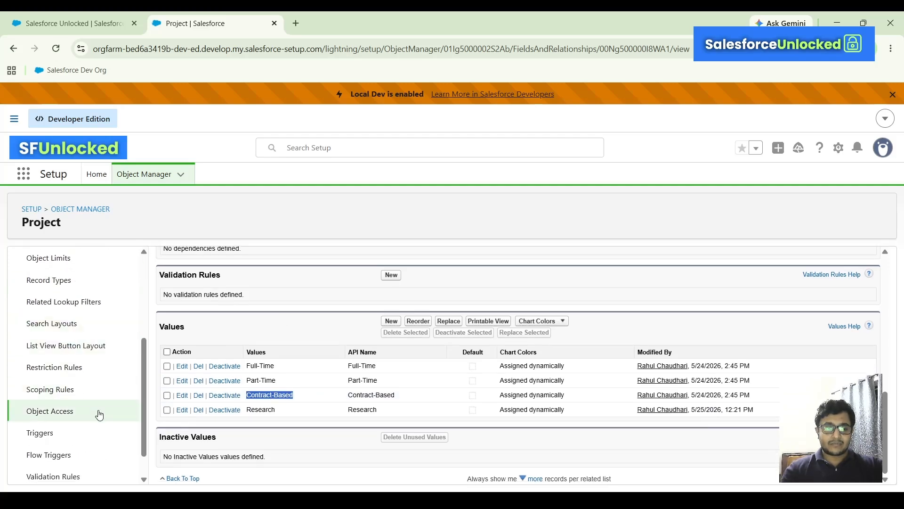
pyautogui.scroll(-1, 94, 417)
pyautogui.scroll(2, 62, 344)
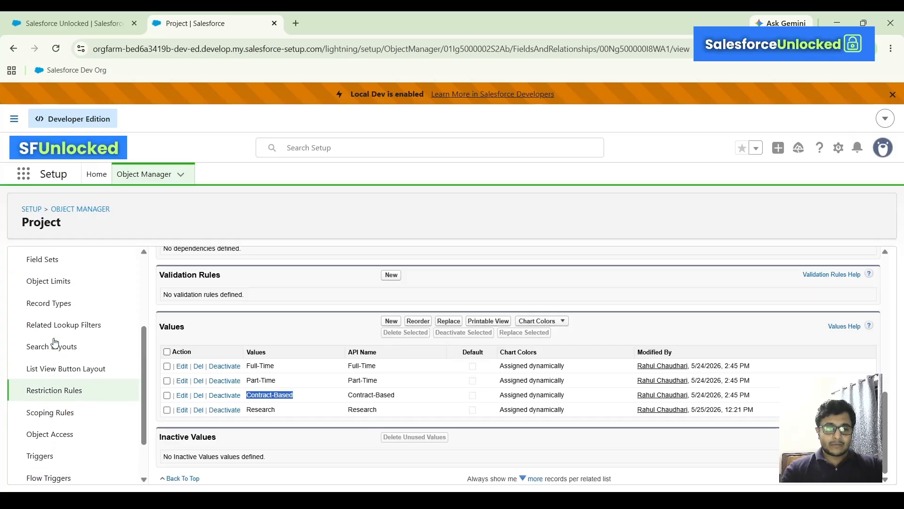
pyautogui.click(72, 304)
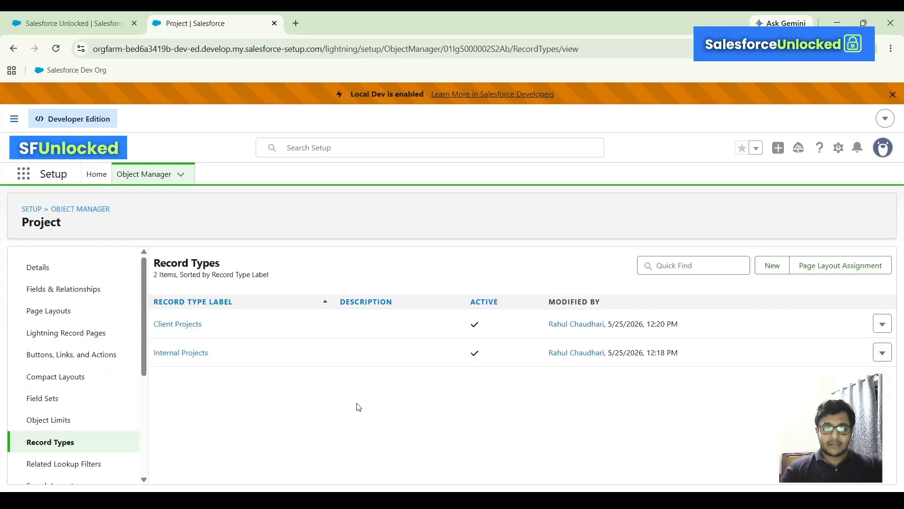
pyautogui.click(188, 332)
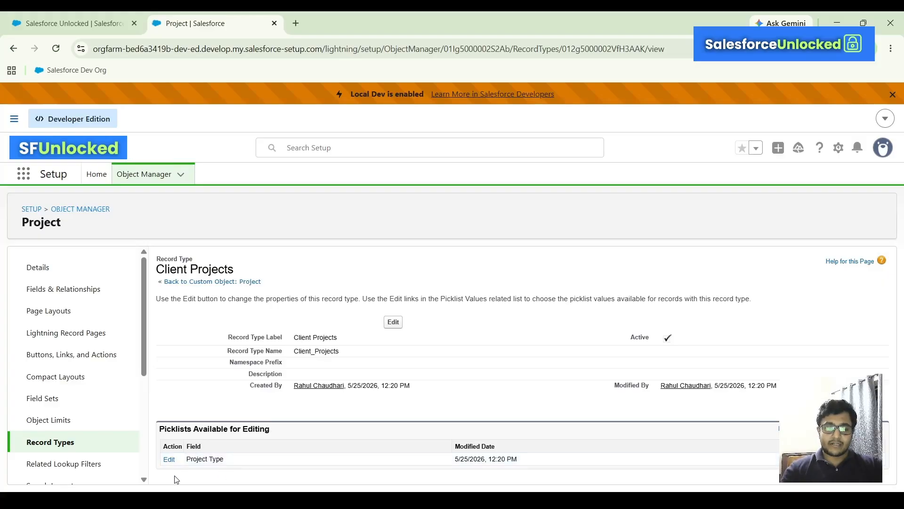
pyautogui.click(170, 463)
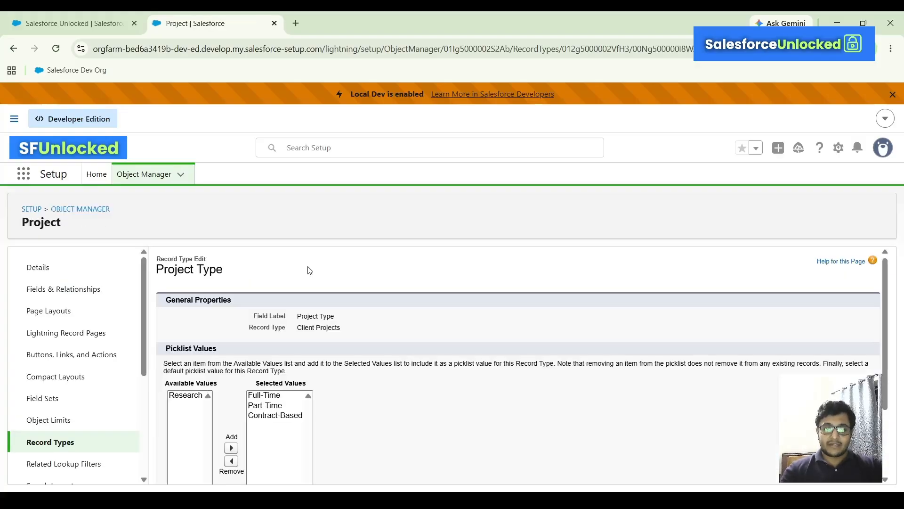
pyautogui.scroll(-2, 310, 292)
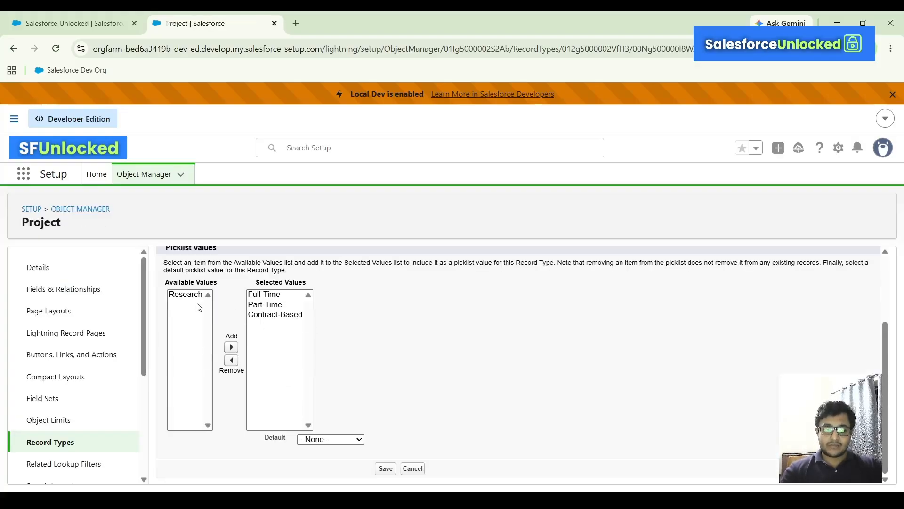
# - Remove Full-Time, Part-Time and Contract-Based from the selected Project Type values of Client Projects
pyautogui.click(256, 333)
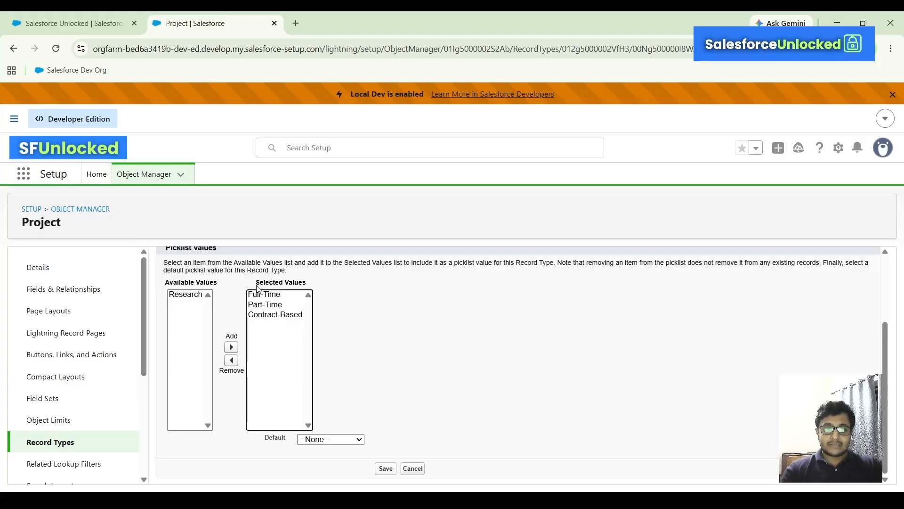
pyautogui.moveTo(264, 295); pyautogui.dragTo(275, 322)
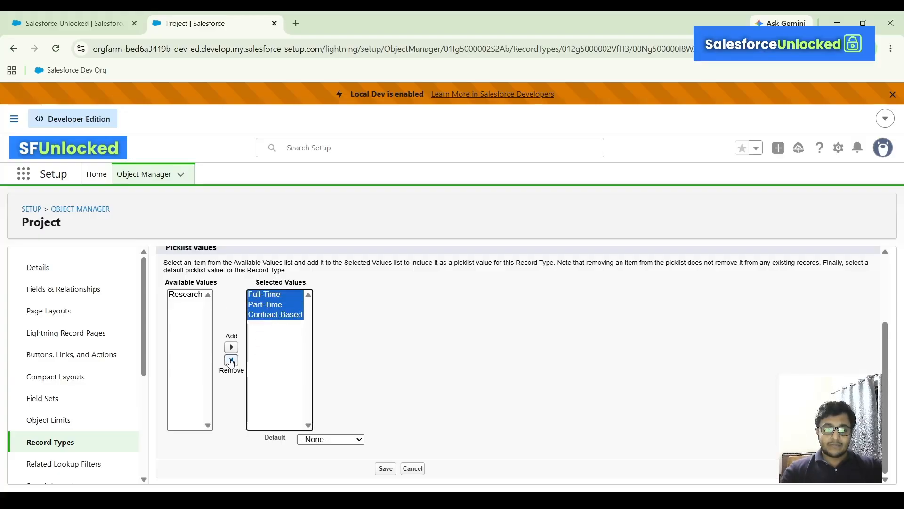
pyautogui.click(231, 361)
pyautogui.scroll(1, 338, 288)
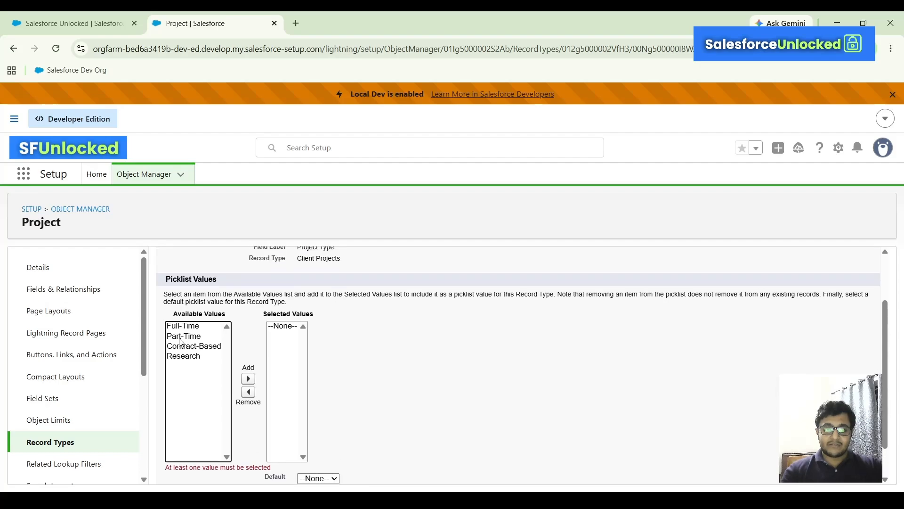
pyautogui.scroll(1, 292, 349)
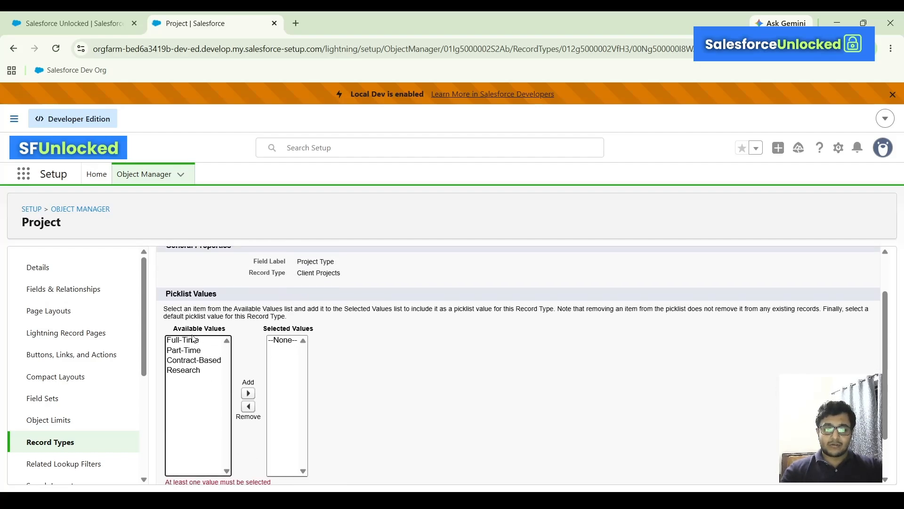
pyautogui.scroll(-2, 406, 438)
pyautogui.scroll(2, 408, 441)
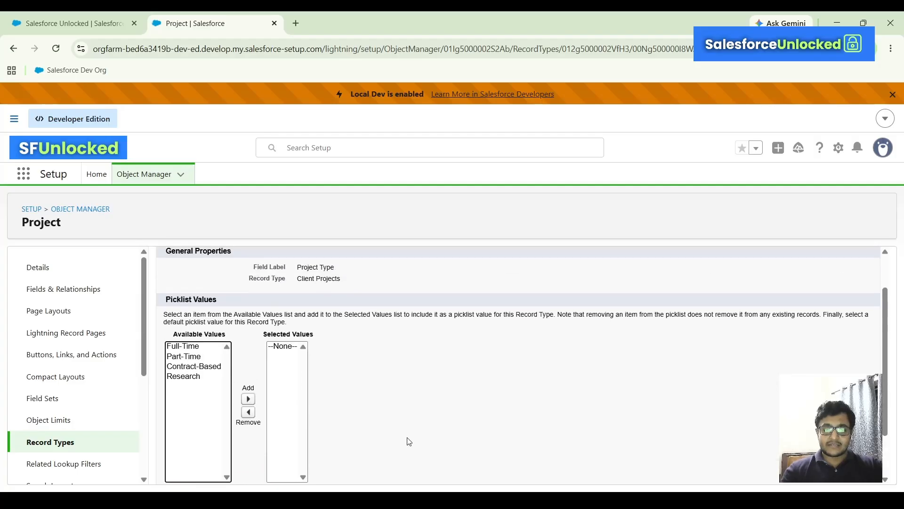
pyautogui.scroll(-1, 367, 409)
pyautogui.scroll(2, 337, 352)
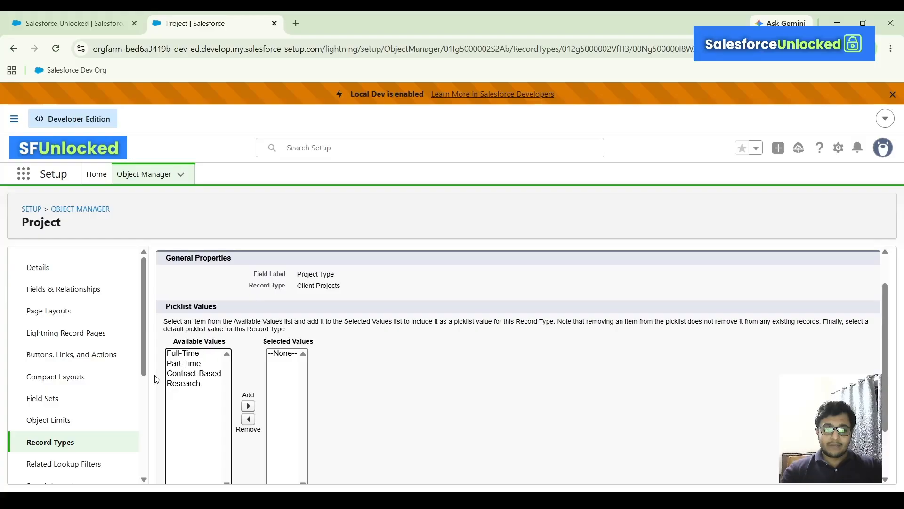
# - Add Part-Time and Contract-Based to the selected Project Type values for Client Projects
pyautogui.click(205, 367)
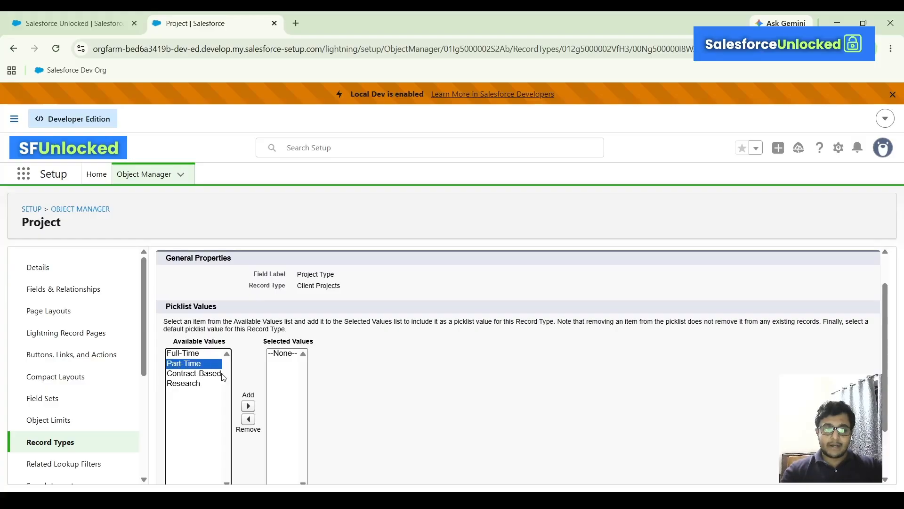
pyautogui.keyDown('ctrl'); pyautogui.click(217, 379); pyautogui.keyUp('ctrl')
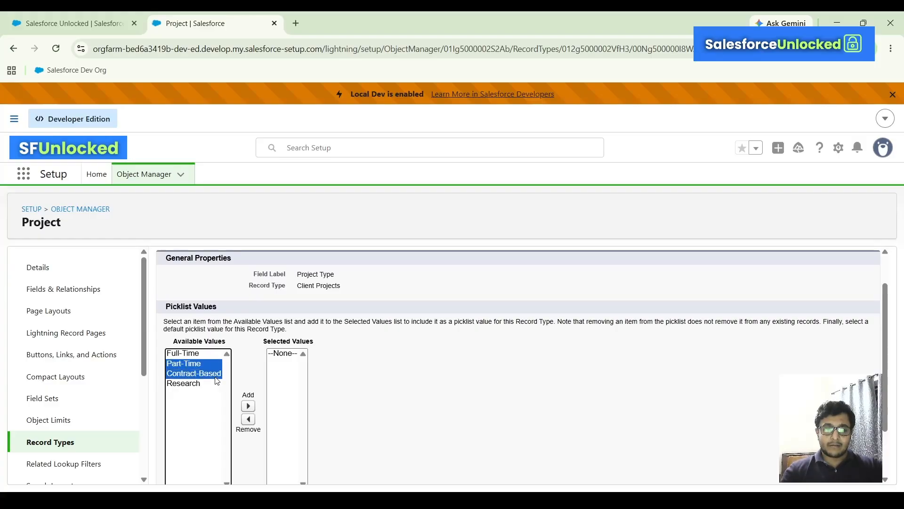
pyautogui.click(248, 406)
pyautogui.scroll(-1, 367, 389)
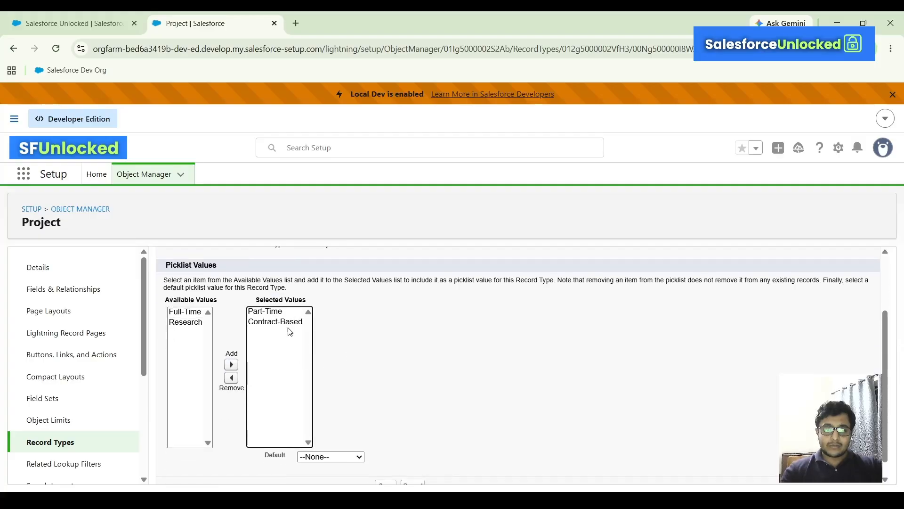
# - Leave the default Project Type value at --None-- and save the Client Projects picklist selection
pyautogui.click(350, 457)
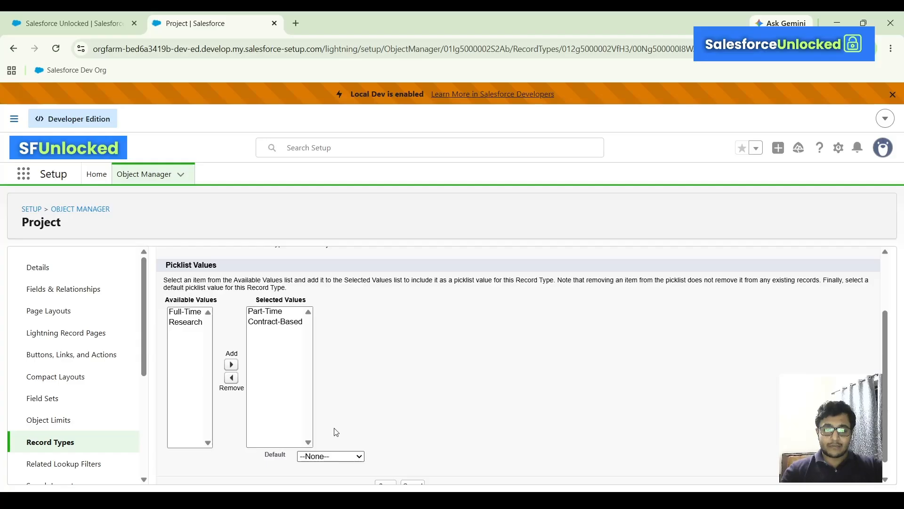
pyautogui.scroll(-1, 390, 405)
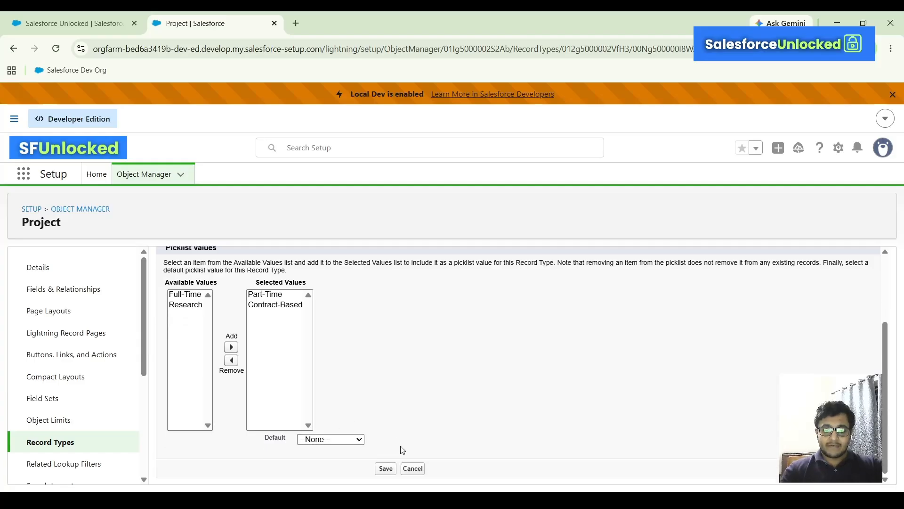
pyautogui.click(387, 469)
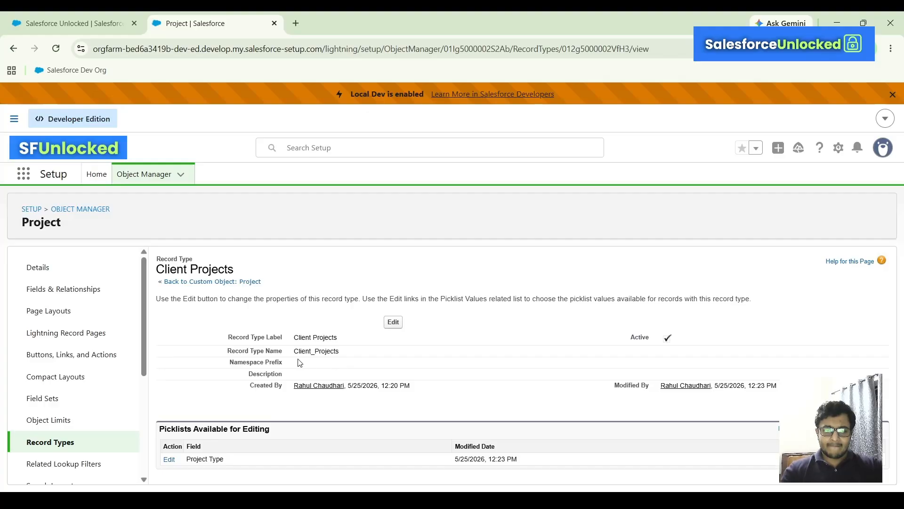
# - Open the Project Type picklist of the Internal Projects record type for editing
pyautogui.click(73, 444)
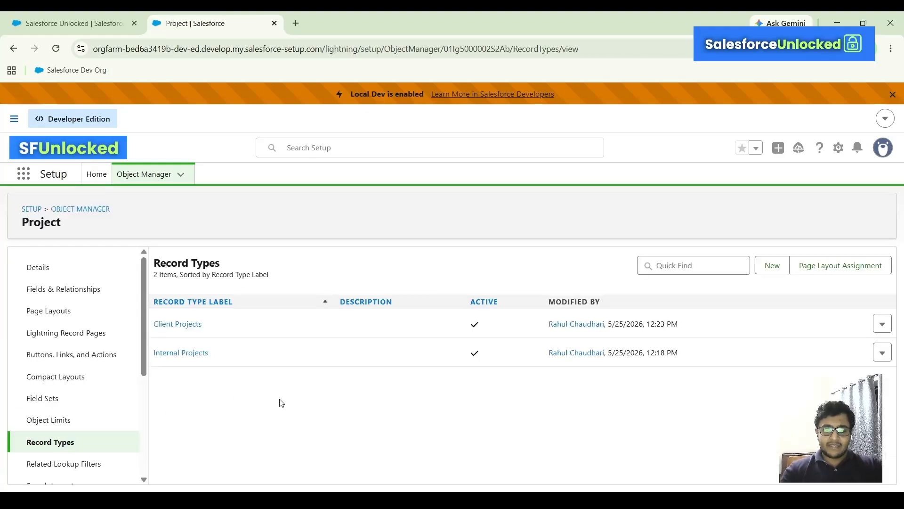
pyautogui.click(195, 359)
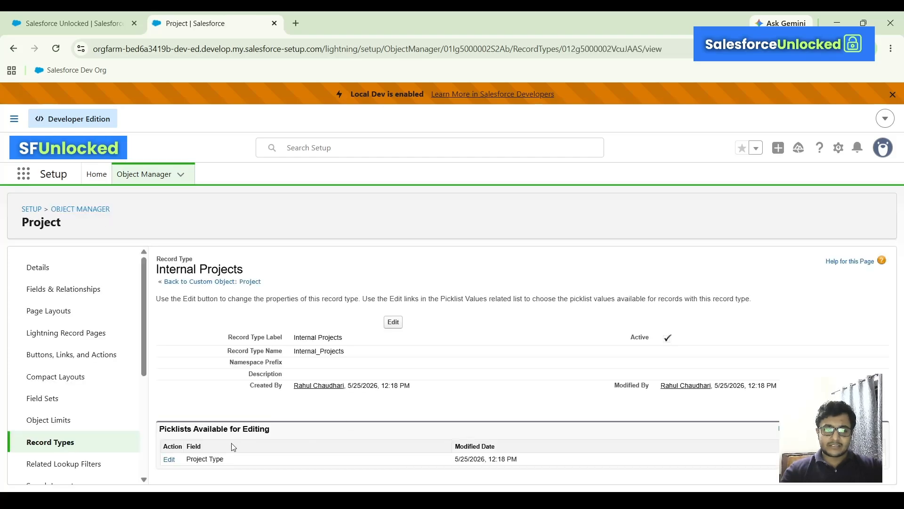
pyautogui.click(169, 461)
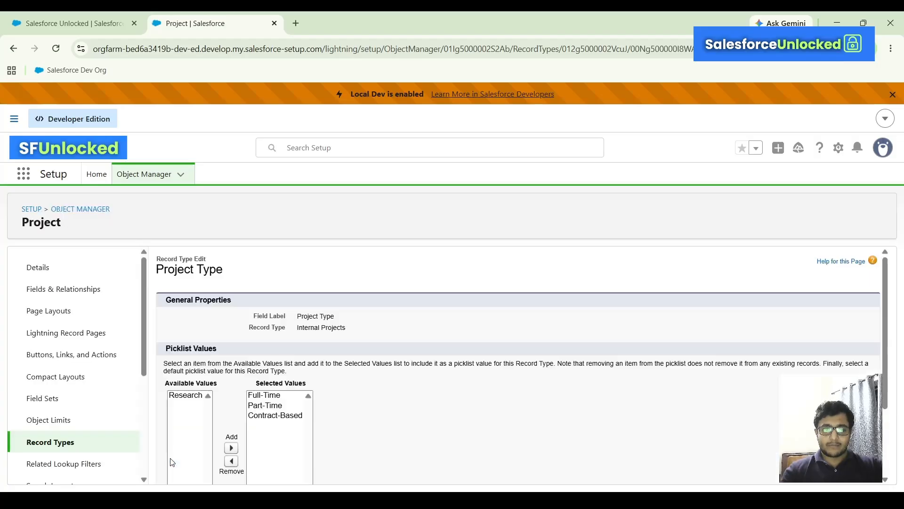
# - Remove Part-Time and Contract-Based from the selected Project Type values of Internal Projects
pyautogui.click(276, 406)
pyautogui.scroll(-1, 278, 411)
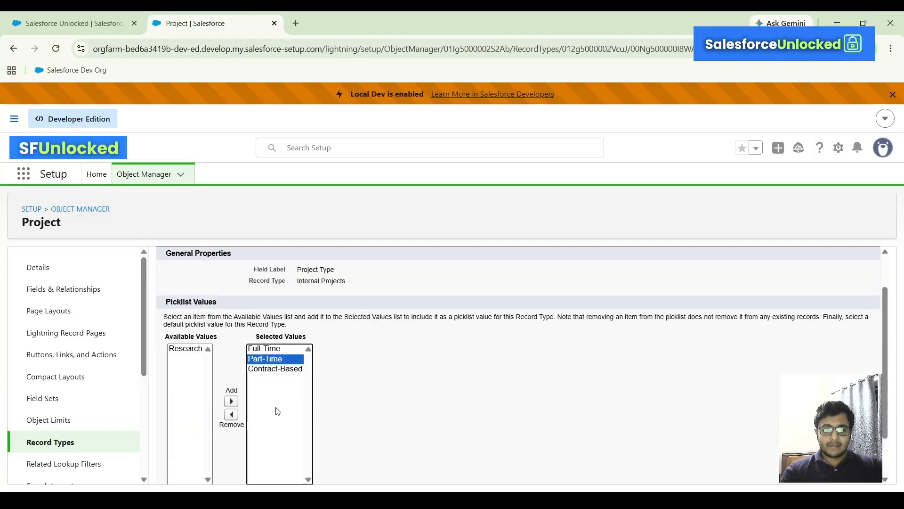
pyautogui.keyDown('shift'); pyautogui.click(281, 368); pyautogui.keyUp('shift')
pyautogui.click(231, 414)
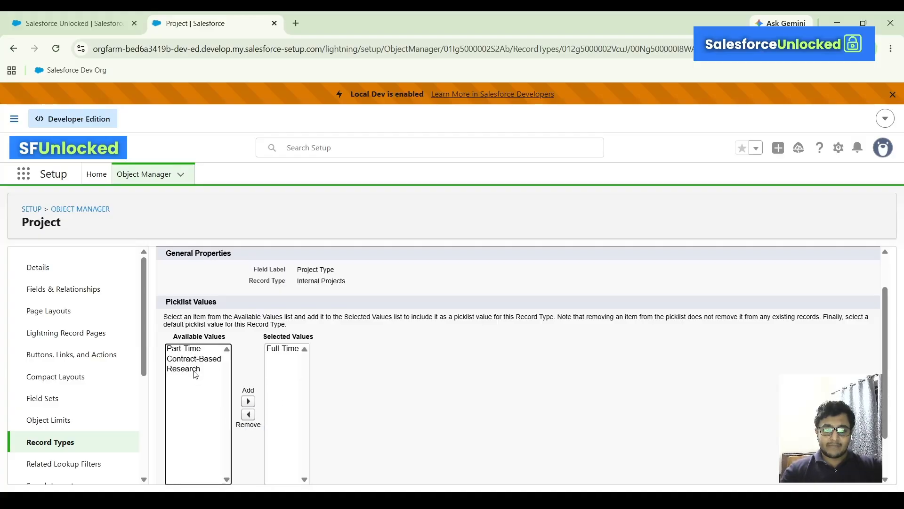
# - Add Research to the selected Project Type values of Internal Projects and save the selection
pyautogui.click(196, 369)
pyautogui.click(248, 401)
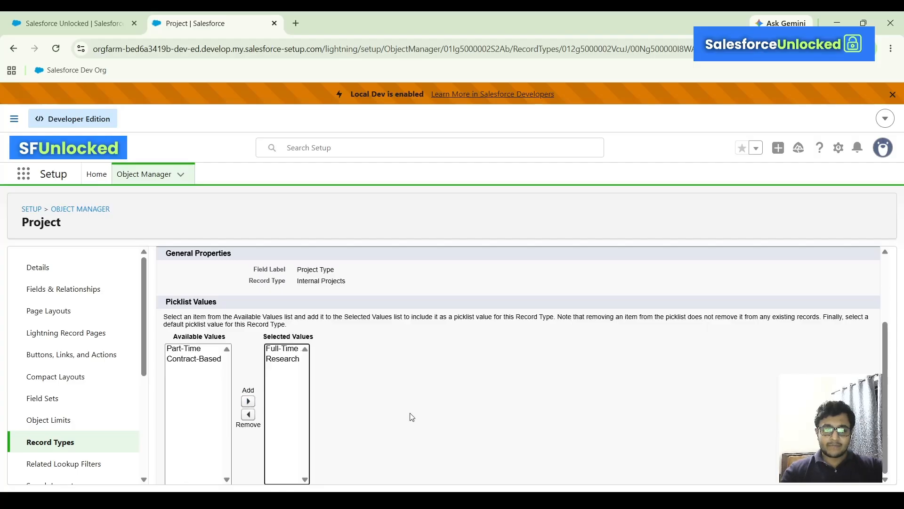
pyautogui.scroll(-2, 412, 417)
pyautogui.click(386, 473)
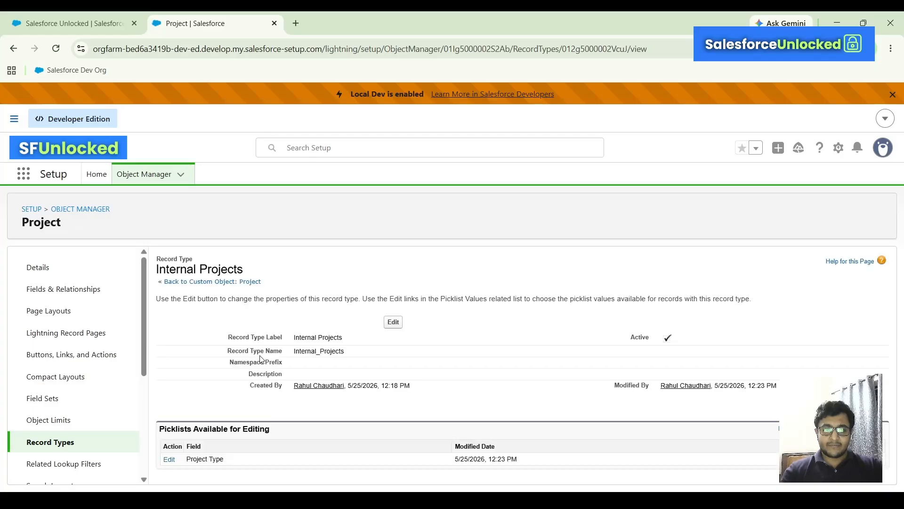
# - Create a Project page layout named Client Projects Layout, cloned from the existing Project Layout
pyautogui.click(61, 439)
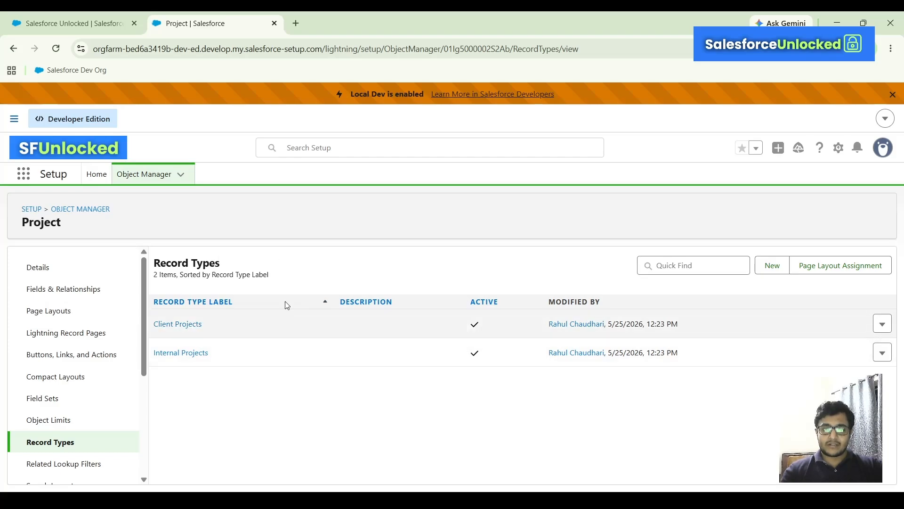
pyautogui.click(80, 312)
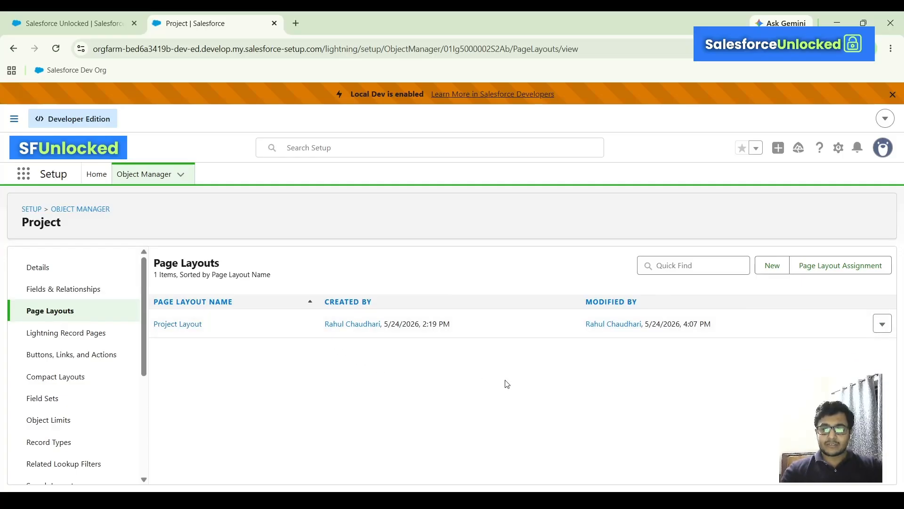
pyautogui.click(773, 265)
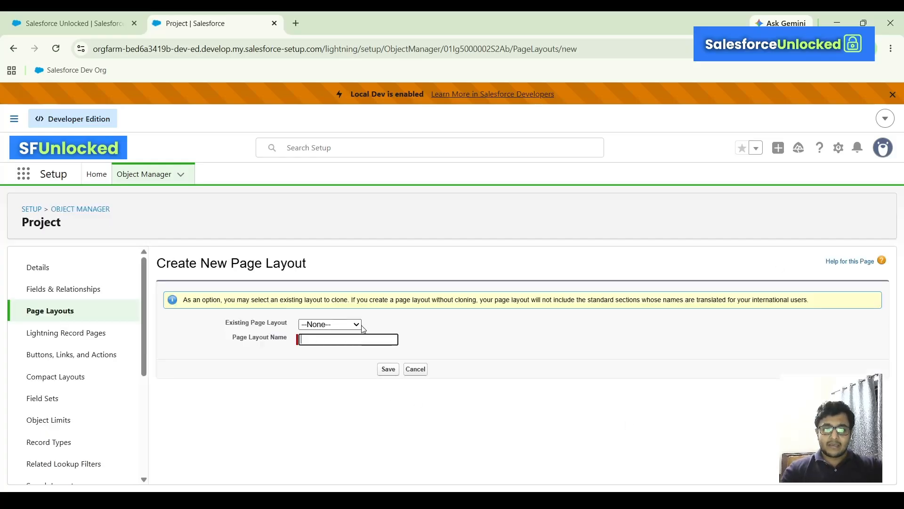
pyautogui.click(340, 349)
pyautogui.click(340, 339)
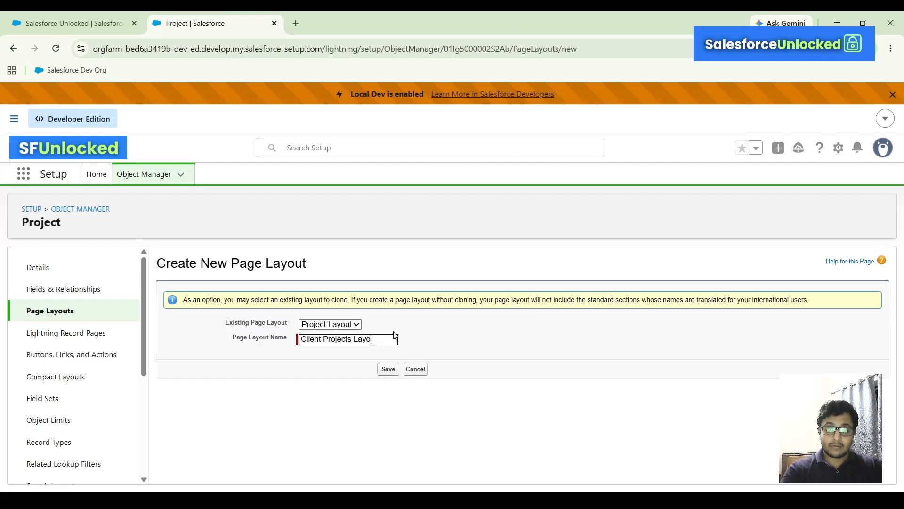
pyautogui.click(388, 369)
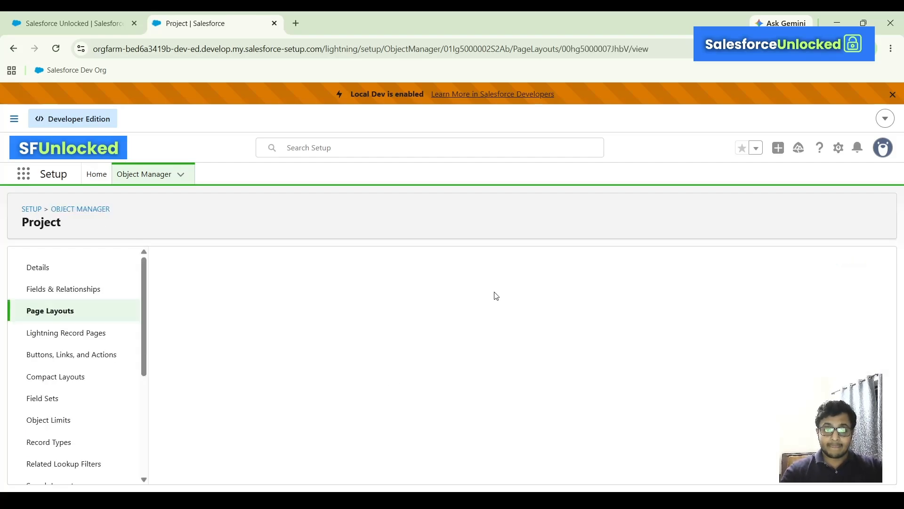
# - Review the fields in the Information section of Client Projects Layout, including Project Description, Project Date and Is Project Active?
pyautogui.scroll(-8, 394, 361)
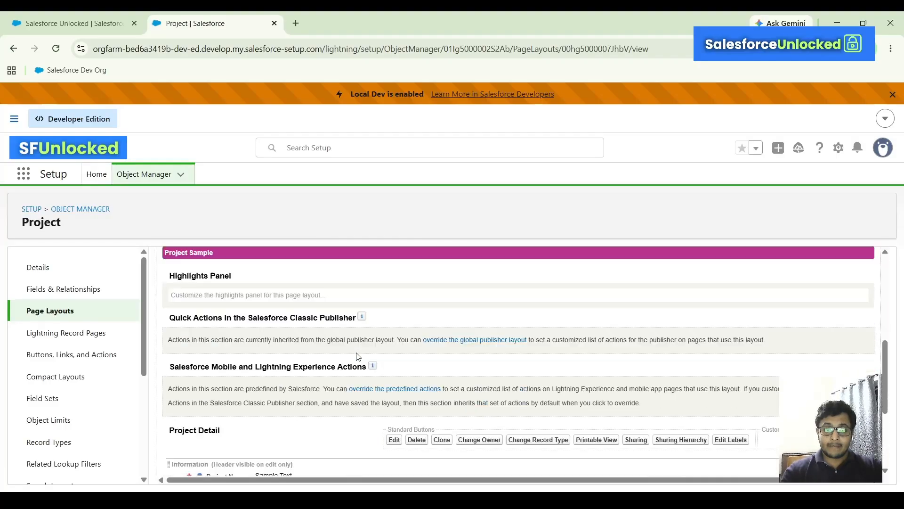
pyautogui.scroll(1, 358, 356)
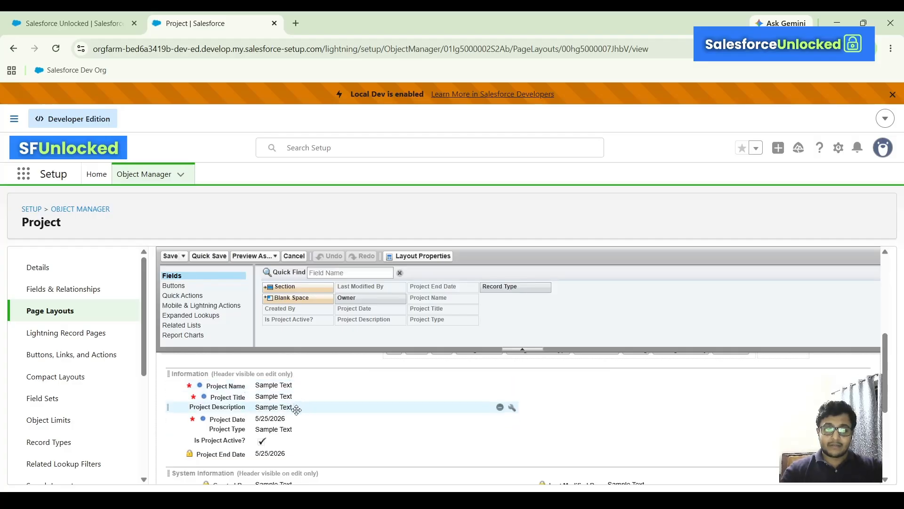
pyautogui.click(295, 406)
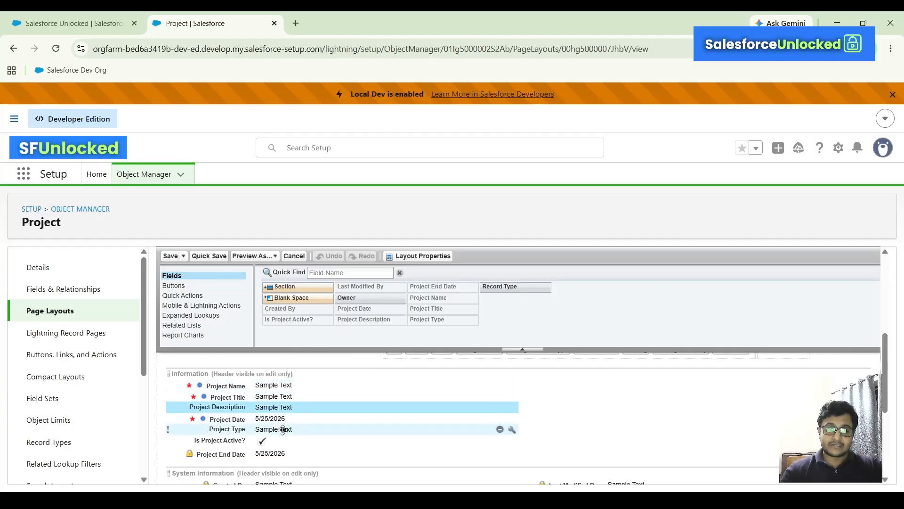
pyautogui.click(281, 419)
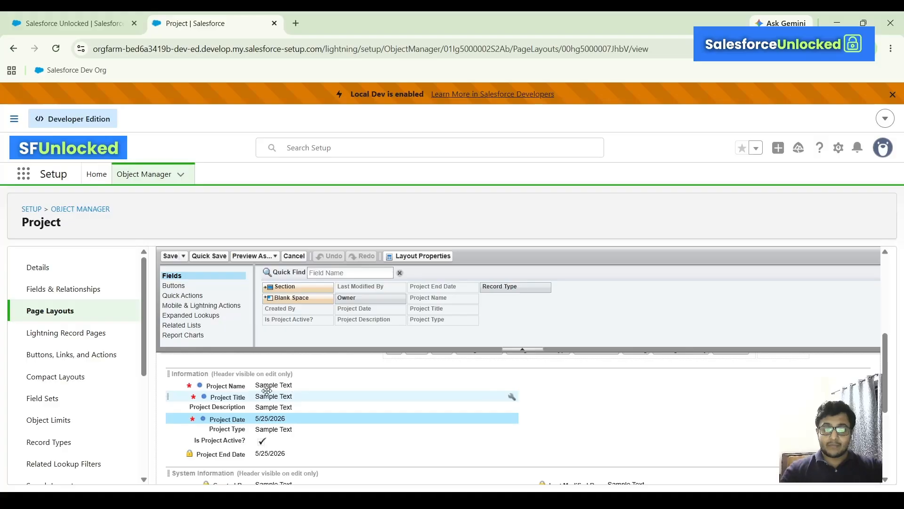
pyautogui.scroll(-1, 306, 412)
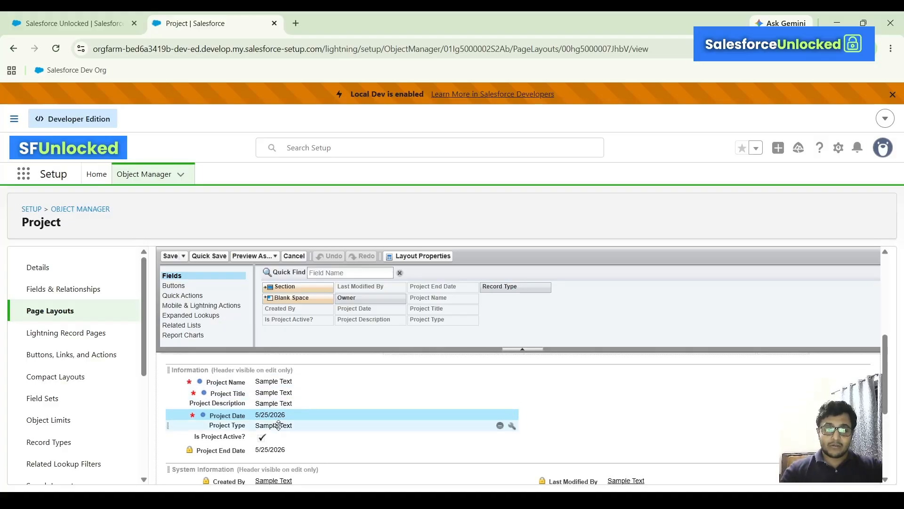
pyautogui.click(242, 436)
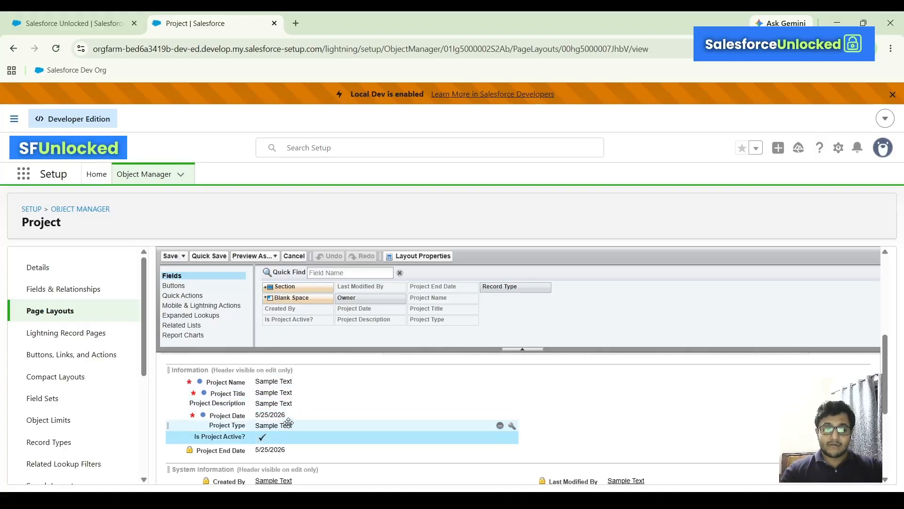
pyautogui.click(275, 411)
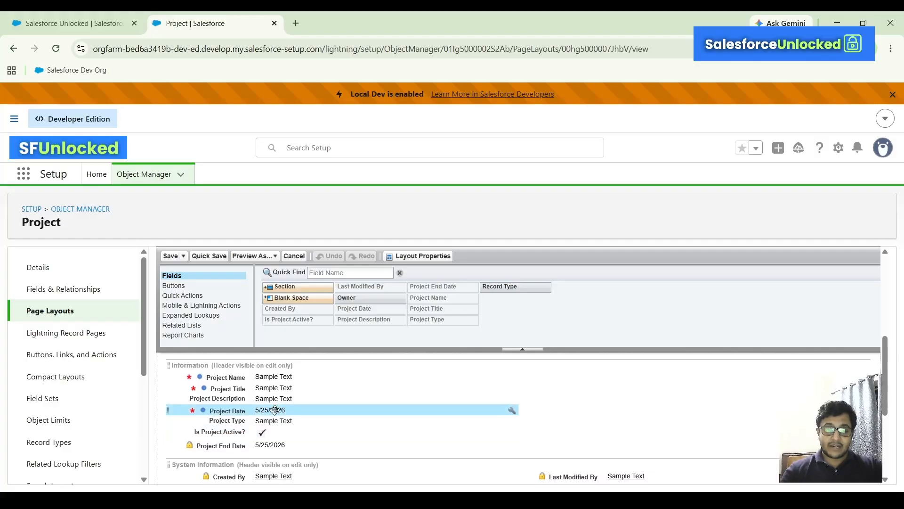
# - Remove the Is Project Active? and Project End Date fields from the Information section of Client Projects Layout
pyautogui.click(310, 440)
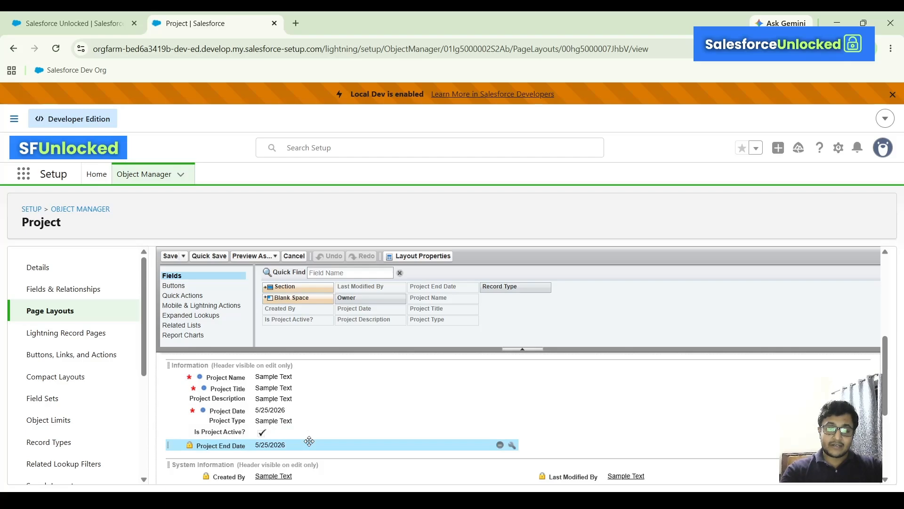
pyautogui.click(499, 445)
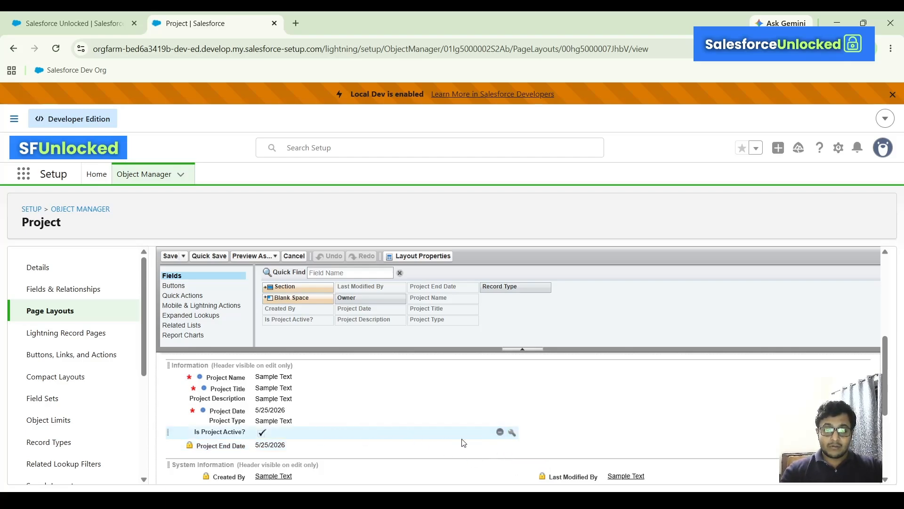
pyautogui.click(331, 429)
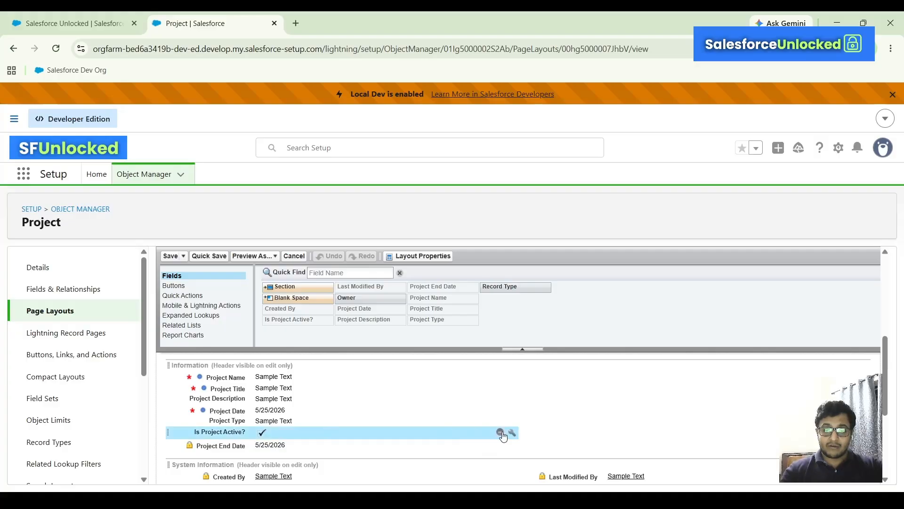
pyautogui.click(499, 433)
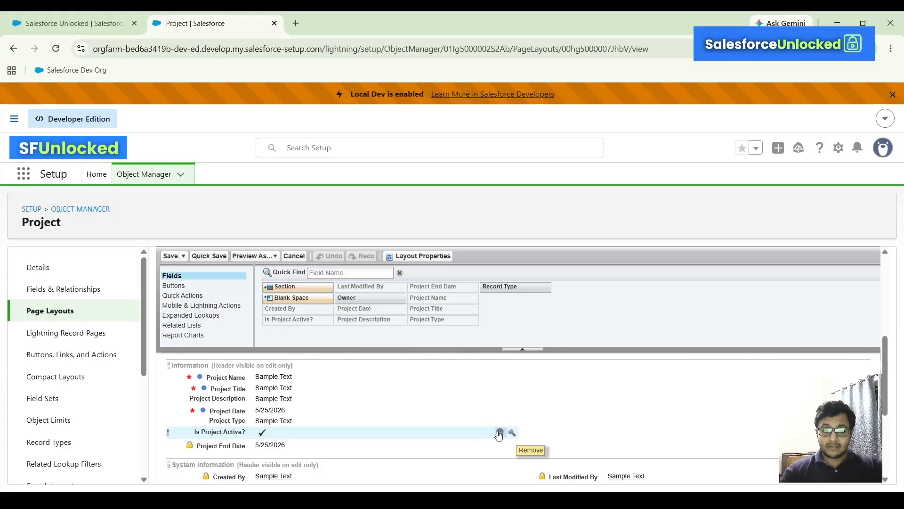
pyautogui.click(499, 433)
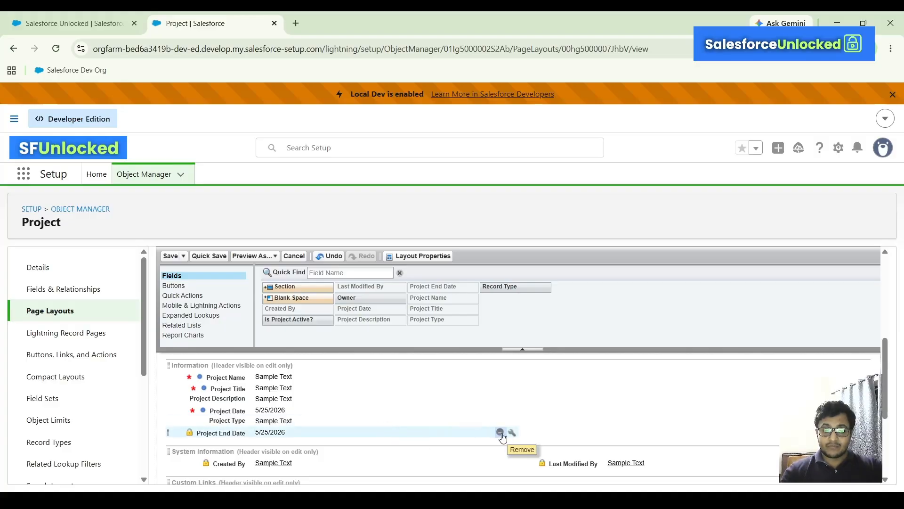
pyautogui.click(501, 436)
pyautogui.scroll(1, 394, 399)
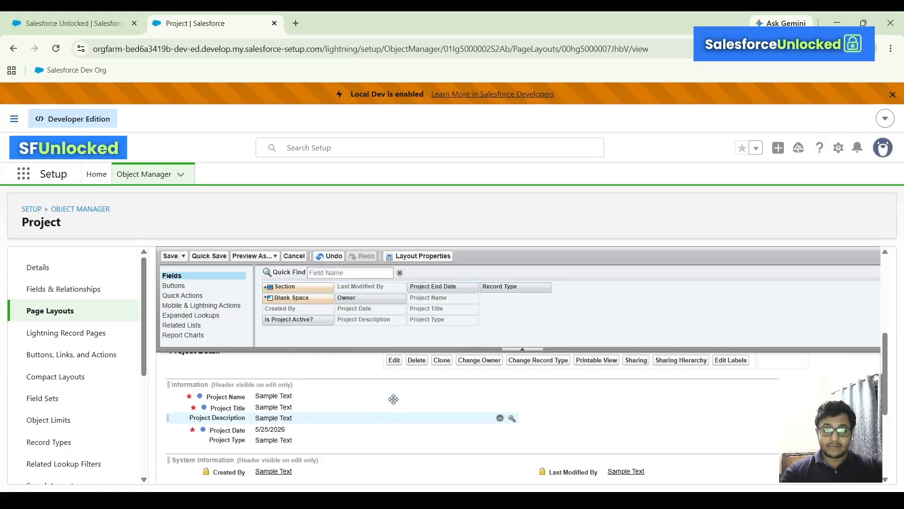
# - Check the remaining fields of Client Projects Layout and save the layout
pyautogui.scroll(-1, 394, 399)
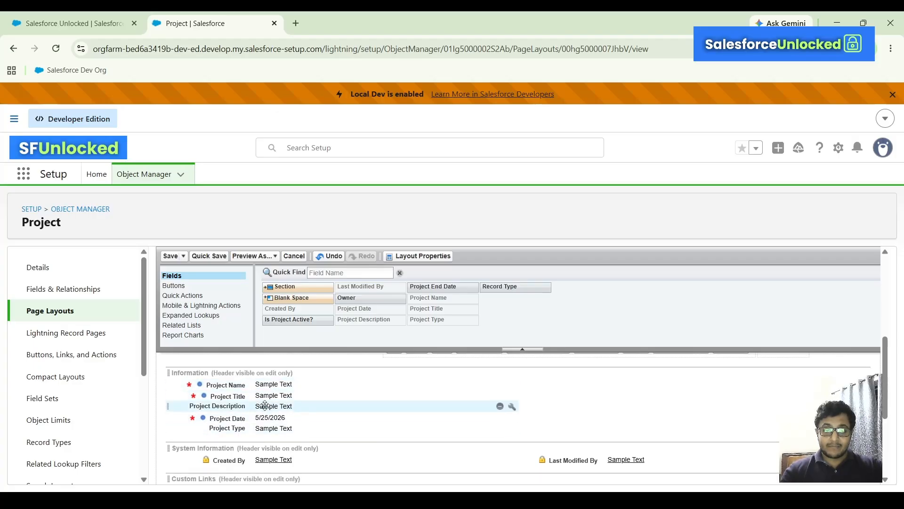
pyautogui.scroll(-2, 380, 437)
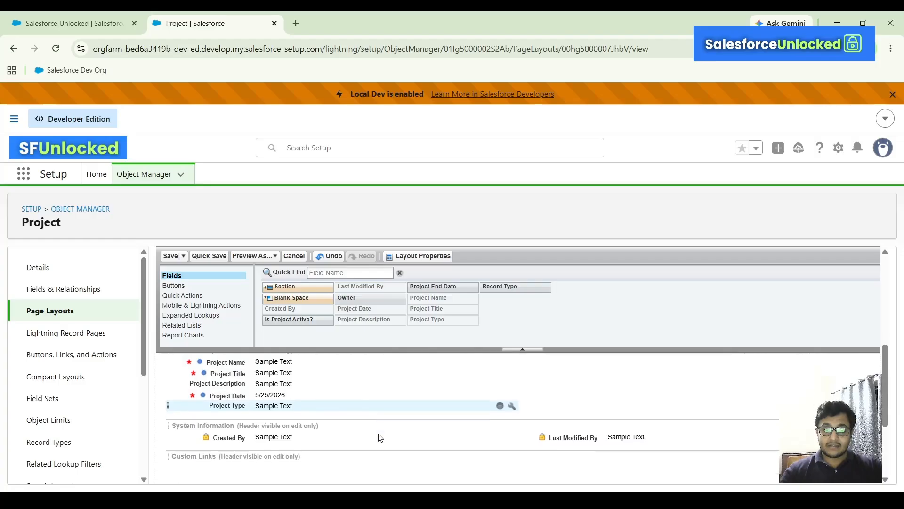
pyautogui.scroll(1, 381, 438)
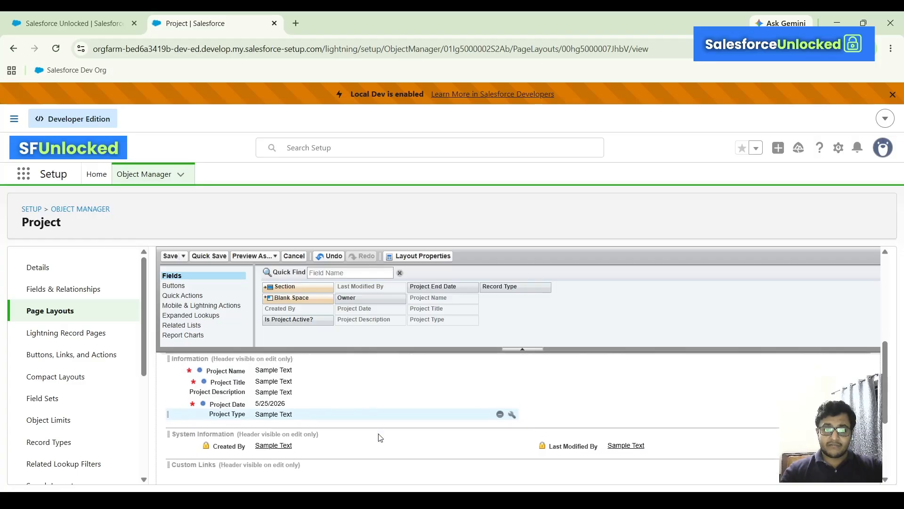
pyautogui.click(166, 257)
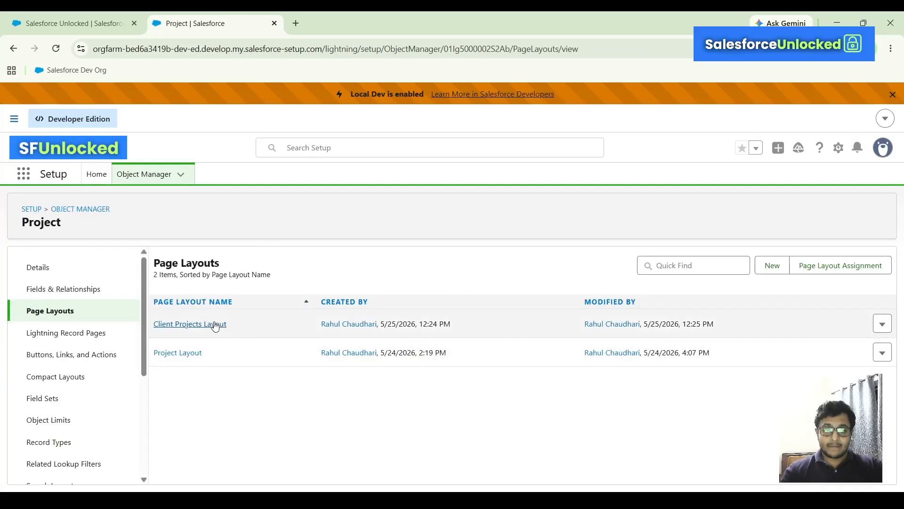
# - Create a Project page layout named Internal Projects Layout without cloning an existing layout
pyautogui.click(779, 264)
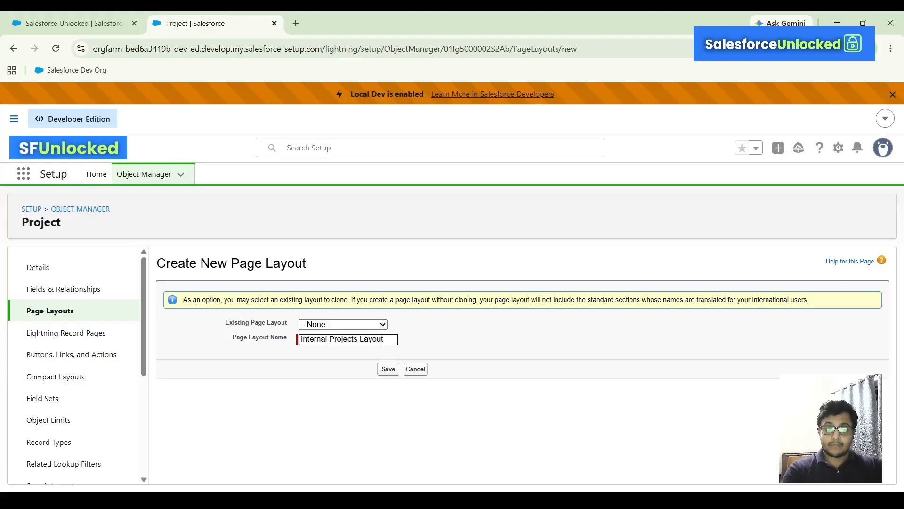
pyautogui.click(393, 371)
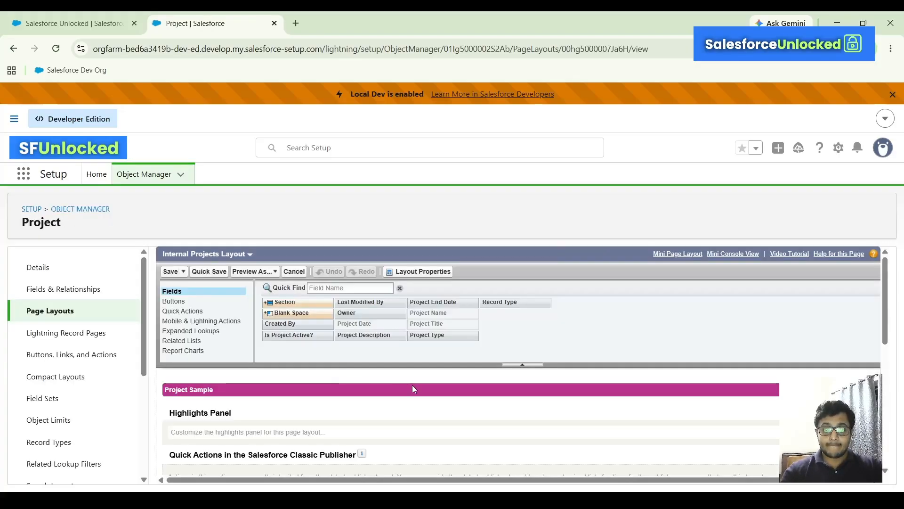
pyautogui.scroll(-5, 434, 415)
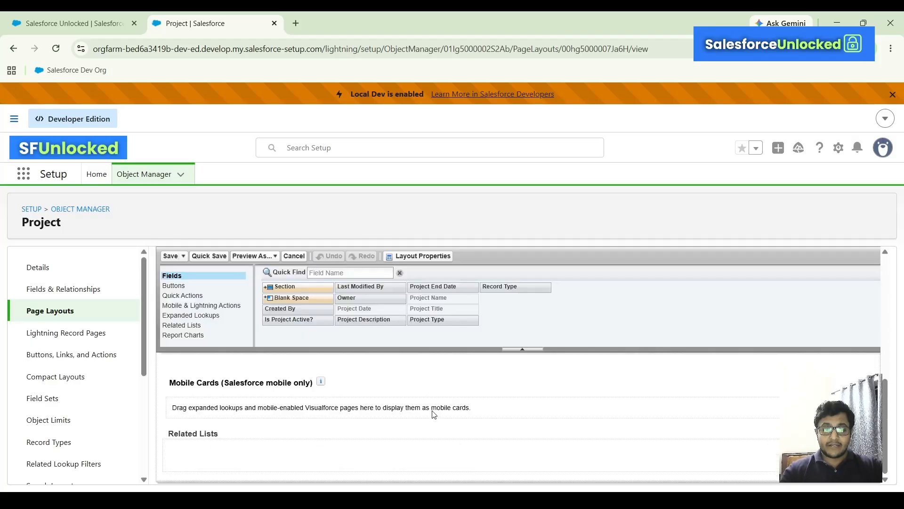
# - Review the fields already in the Project Detail section of Internal Projects Layout and the fields available to add
pyautogui.scroll(2, 433, 412)
pyautogui.scroll(-1, 433, 412)
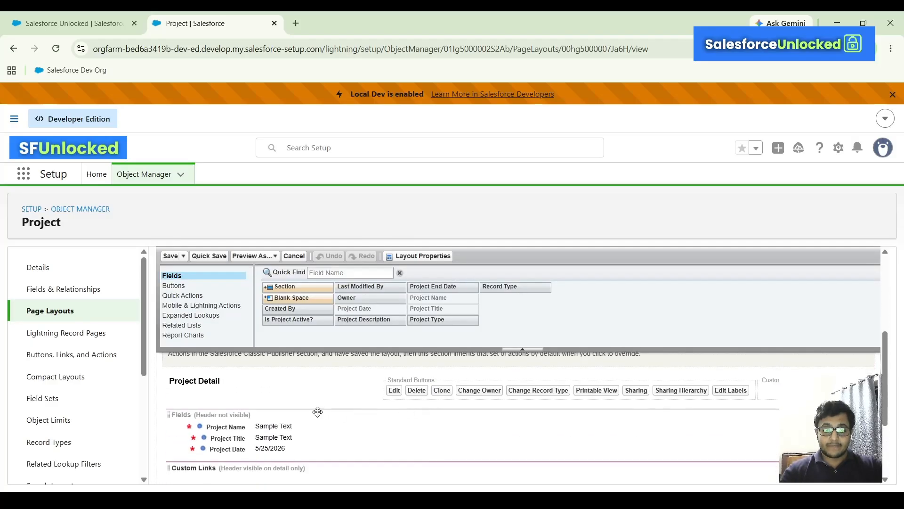
pyautogui.scroll(-1, 317, 410)
pyautogui.scroll(1, 318, 411)
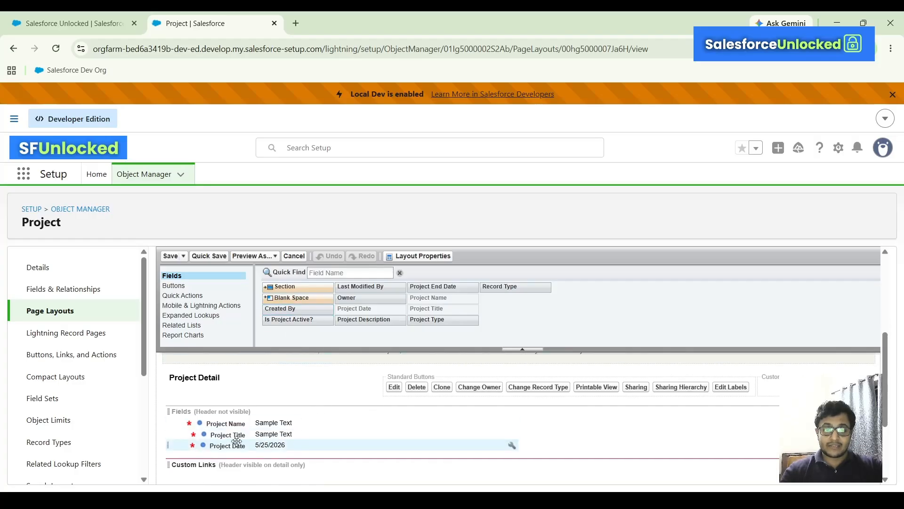
pyautogui.scroll(5, 217, 419)
pyautogui.scroll(-3, 377, 432)
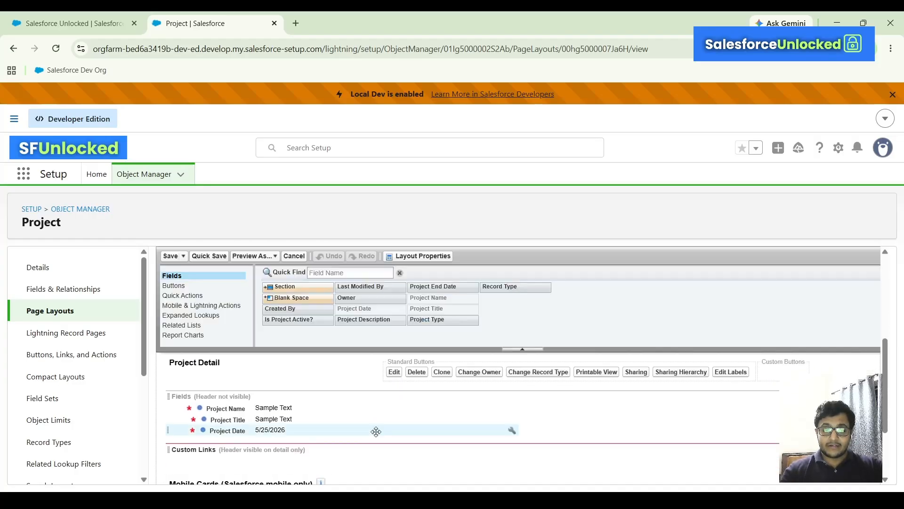
pyautogui.moveTo(479, 335); pyautogui.dragTo(328, 300)
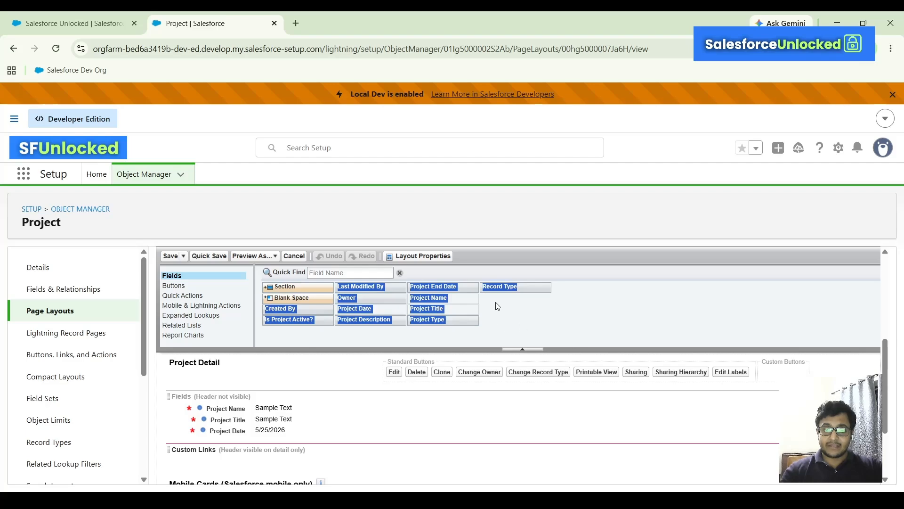
pyautogui.moveTo(500, 287); pyautogui.dragTo(354, 429)
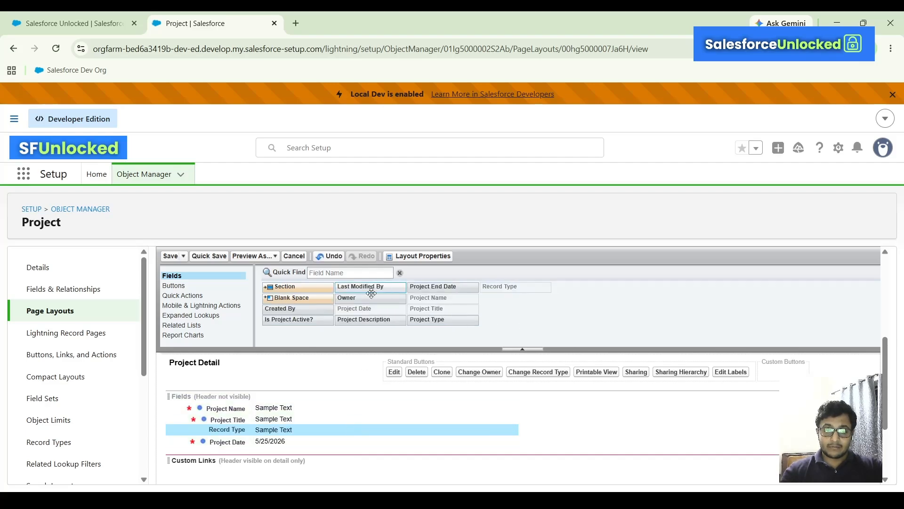
pyautogui.scroll(-1, 324, 392)
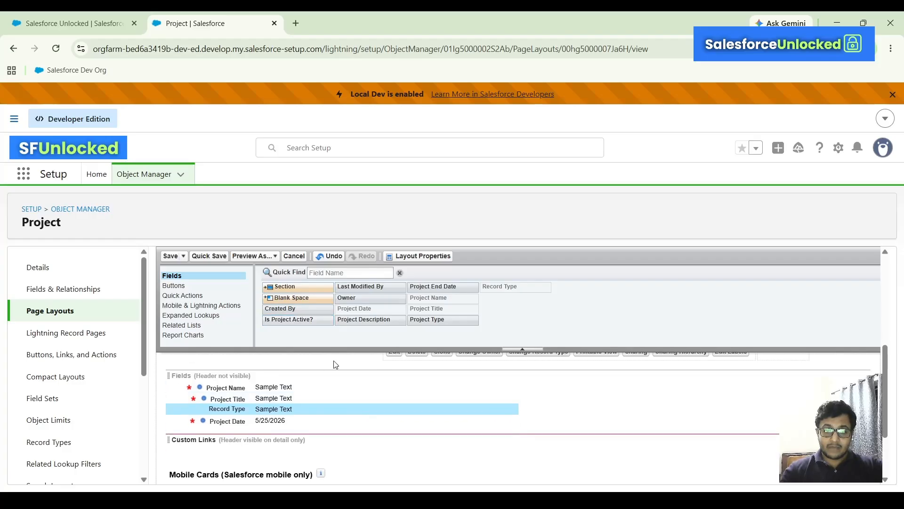
pyautogui.moveTo(480, 410)
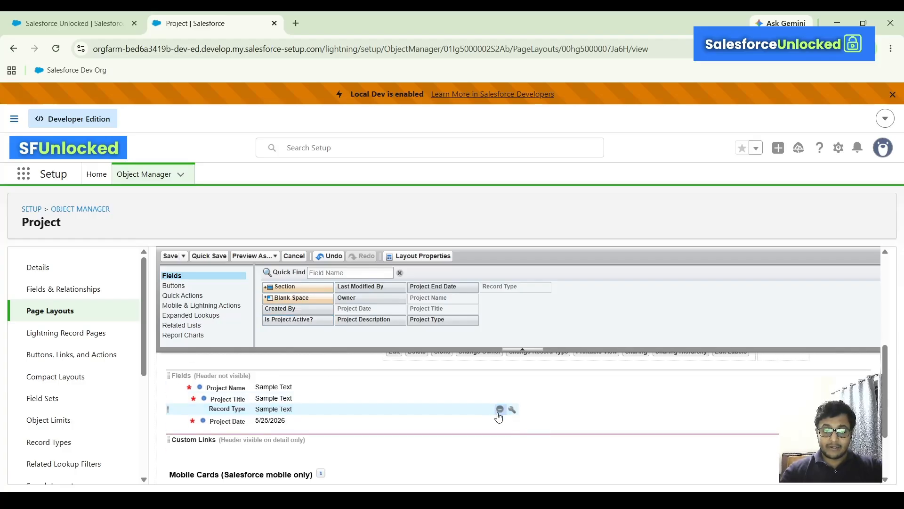
pyautogui.click(500, 409)
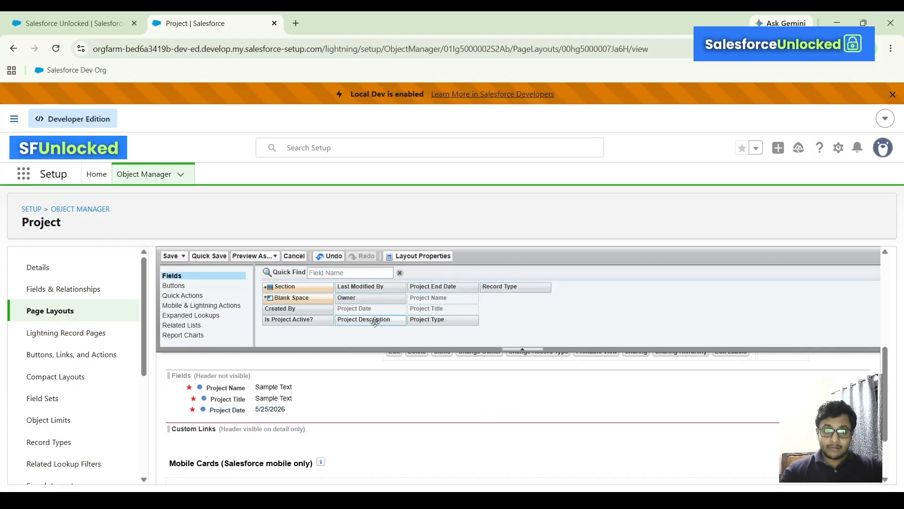
# - Add Project Description, Project End Date, Project Type and Is Project Active? to Internal Projects Layout's detail section and save the layout
pyautogui.moveTo(376, 321); pyautogui.dragTo(332, 416)
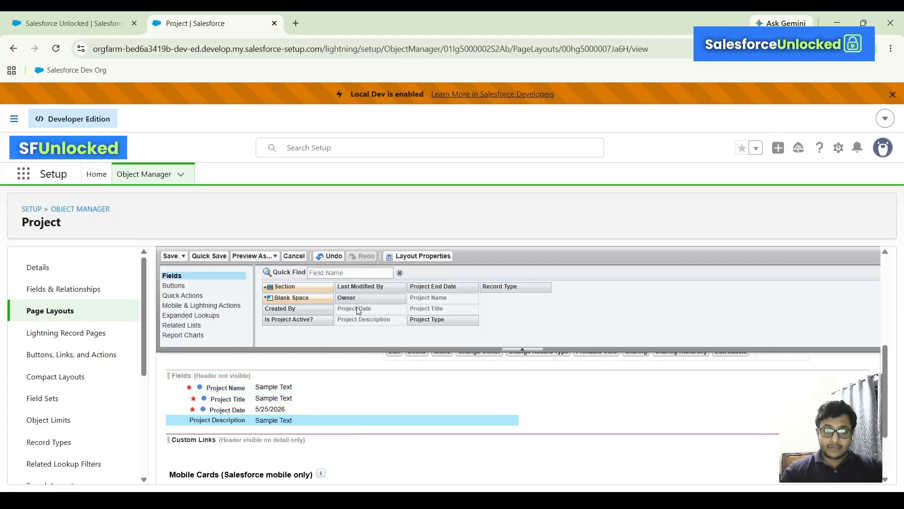
pyautogui.moveTo(430, 285); pyautogui.dragTo(290, 407)
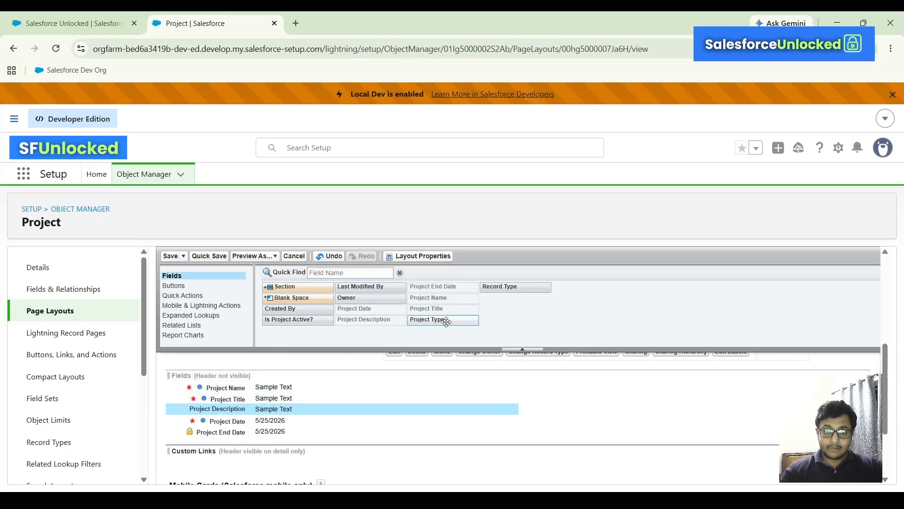
pyautogui.moveTo(442, 320); pyautogui.dragTo(298, 439)
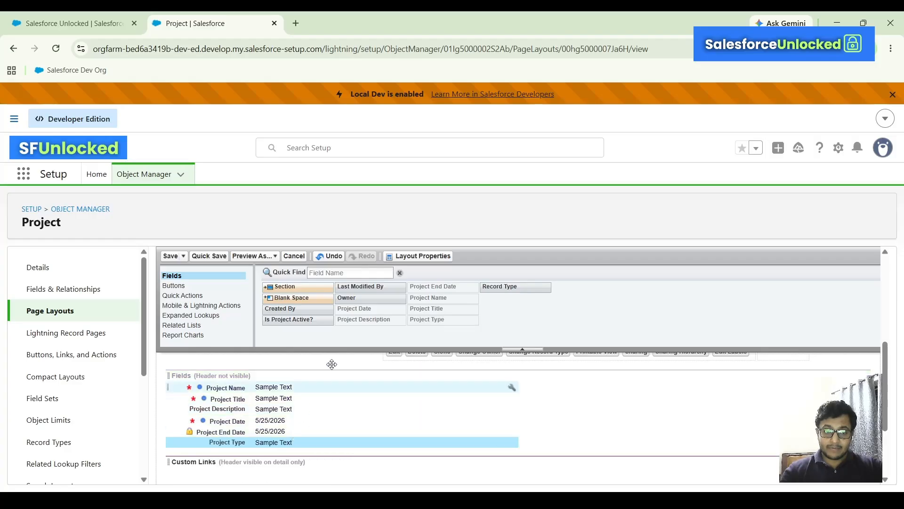
pyautogui.moveTo(325, 318); pyautogui.dragTo(311, 444)
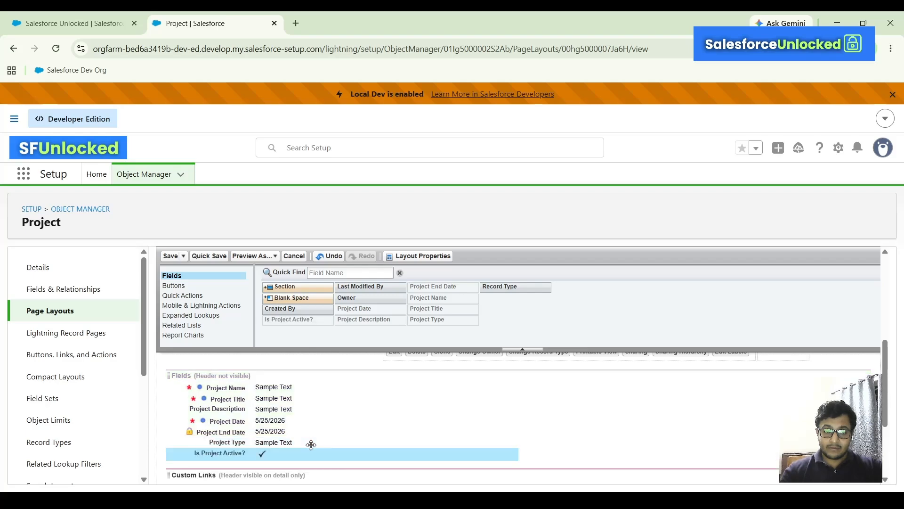
pyautogui.click(170, 255)
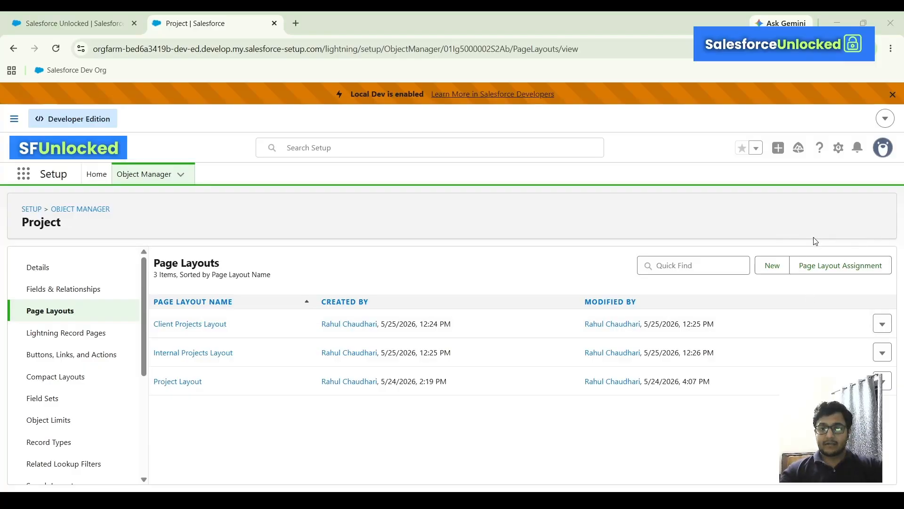
# - Open the Project page layout assignments and examine the layouts assigned to each profile for Master, Client Projects and Internal Projects
pyautogui.click(837, 275)
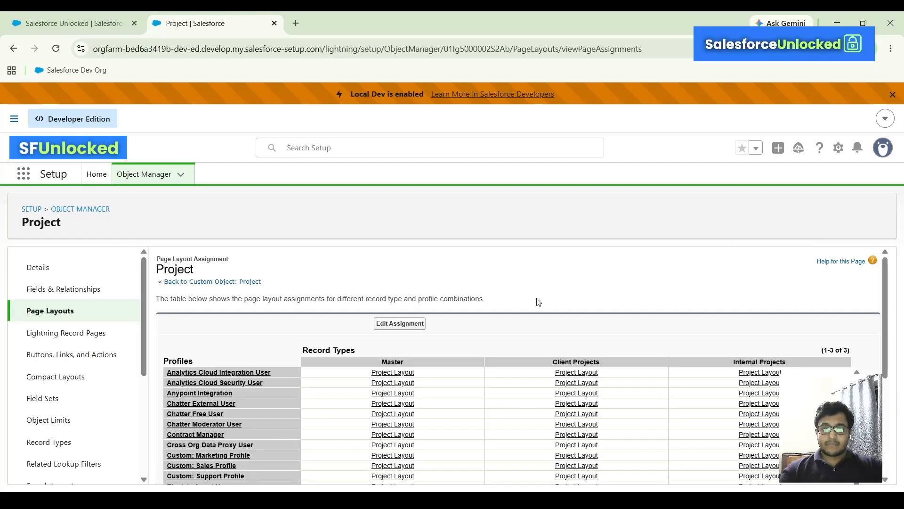
pyautogui.scroll(-10, 537, 301)
pyautogui.scroll(10, 539, 302)
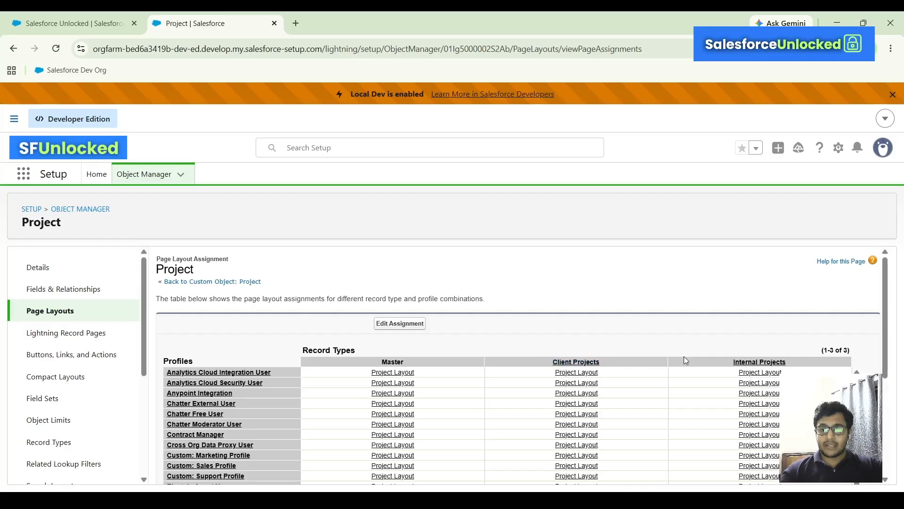
pyautogui.scroll(-5, 637, 405)
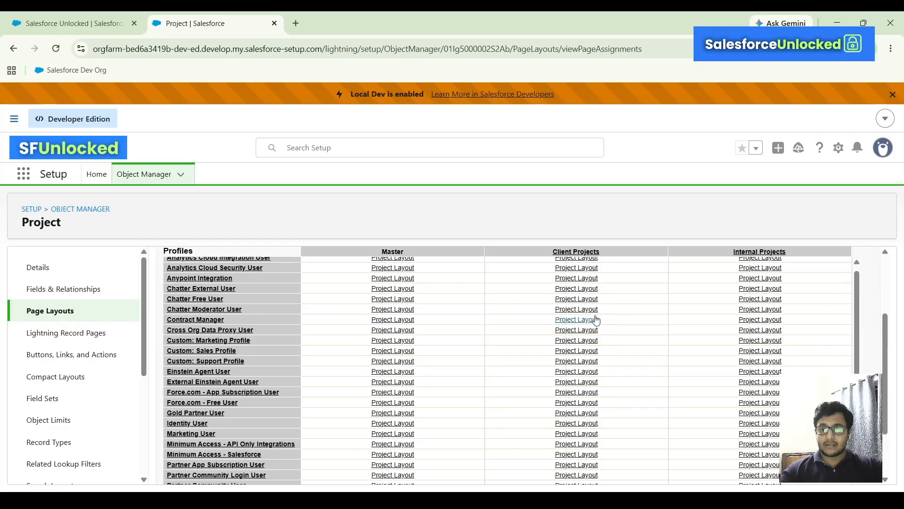
pyautogui.scroll(1, 611, 327)
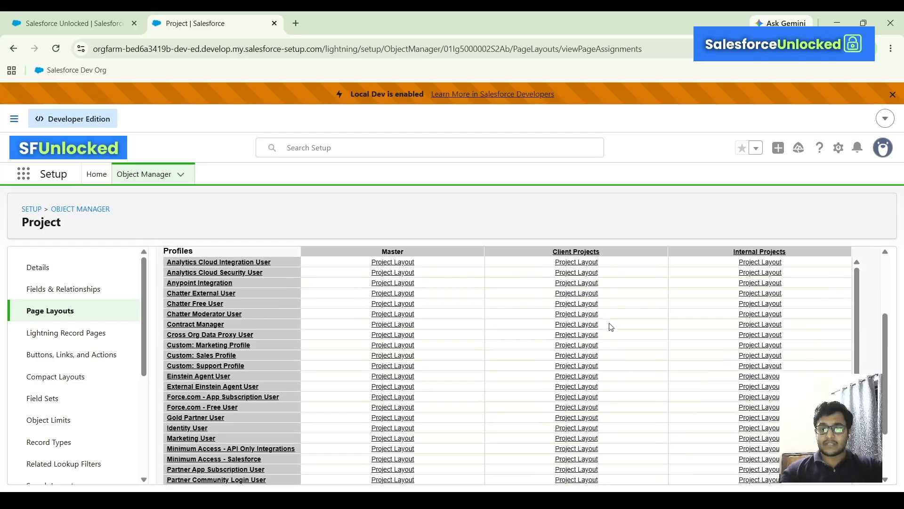
pyautogui.scroll(3, 471, 324)
pyautogui.scroll(-2, 487, 387)
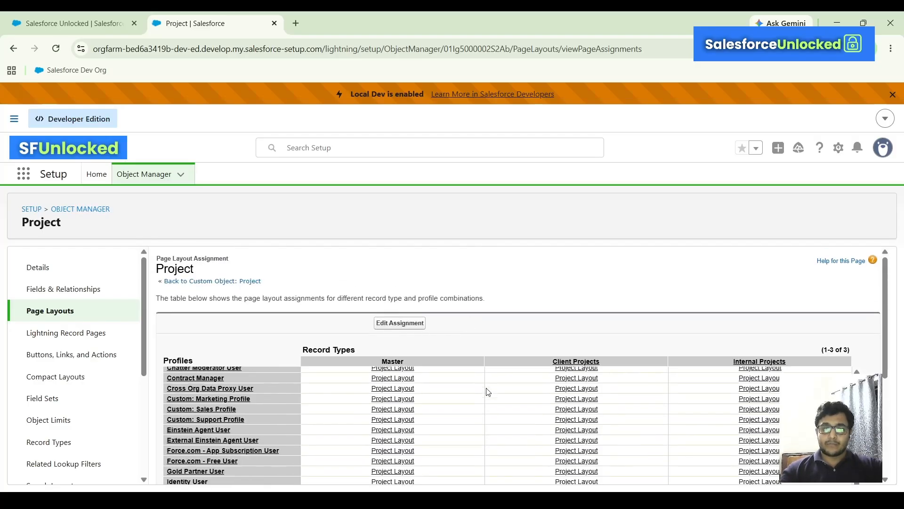
pyautogui.scroll(-5, 536, 332)
pyautogui.scroll(2, 514, 359)
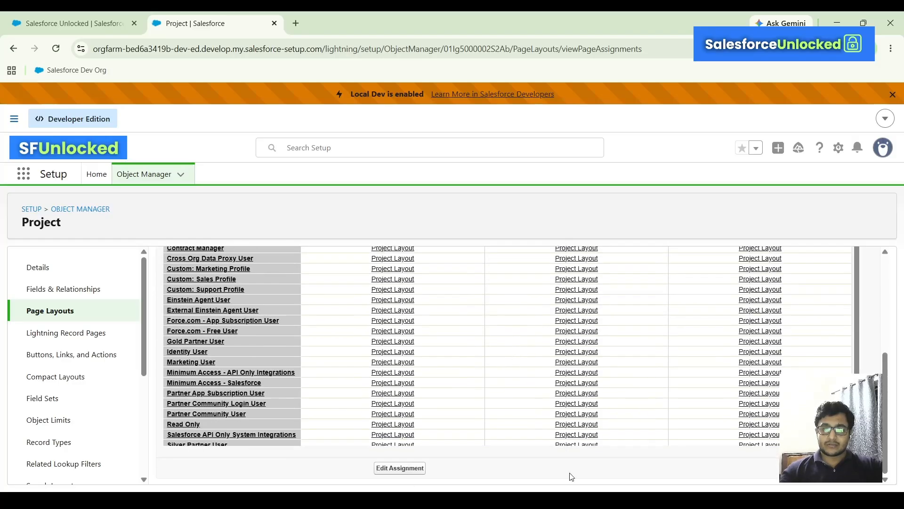
pyautogui.scroll(-2, 706, 354)
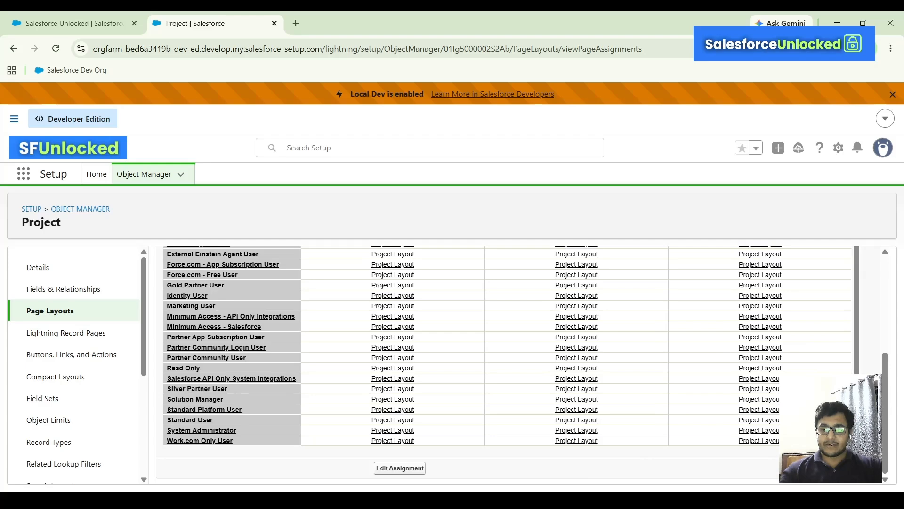
pyautogui.scroll(2, 857, 351)
pyautogui.scroll(1, 856, 355)
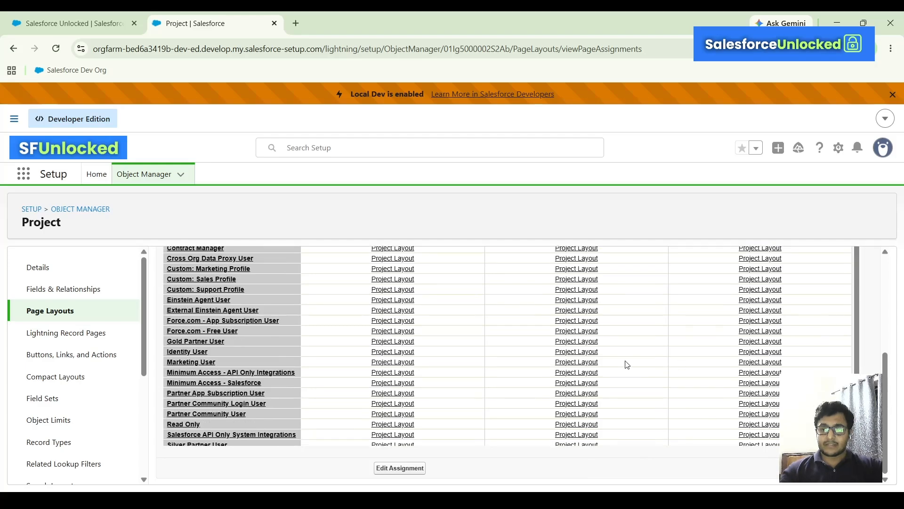
pyautogui.scroll(4, 627, 364)
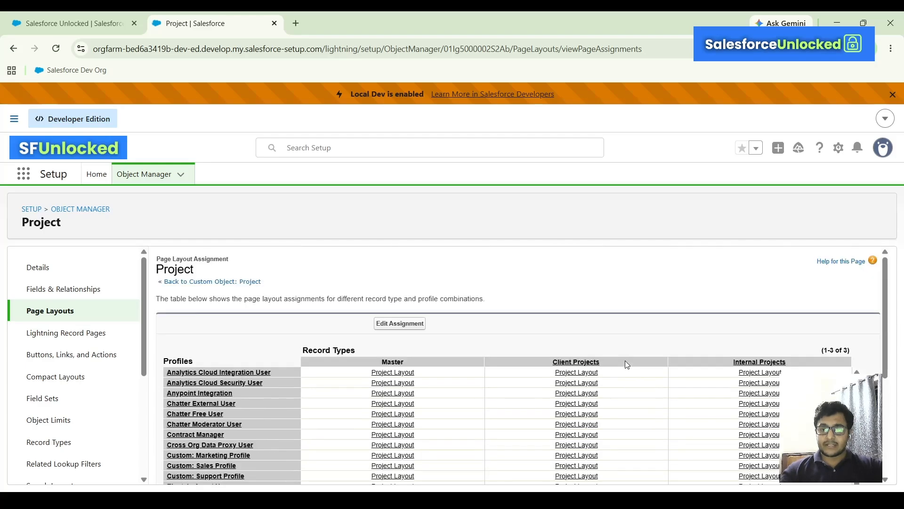
# - Edit the page layout assignments and assign Client Projects Layout to all profiles for the Client Projects record type
pyautogui.click(398, 324)
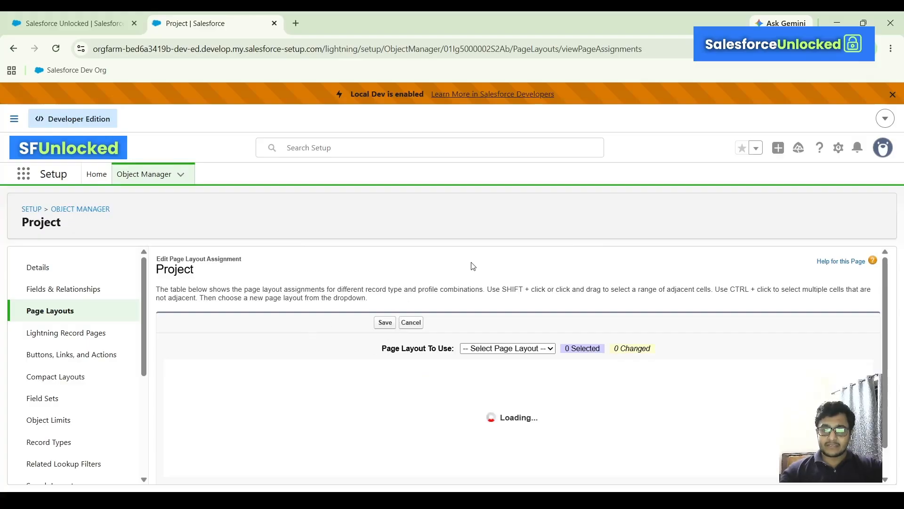
pyautogui.scroll(-3, 470, 263)
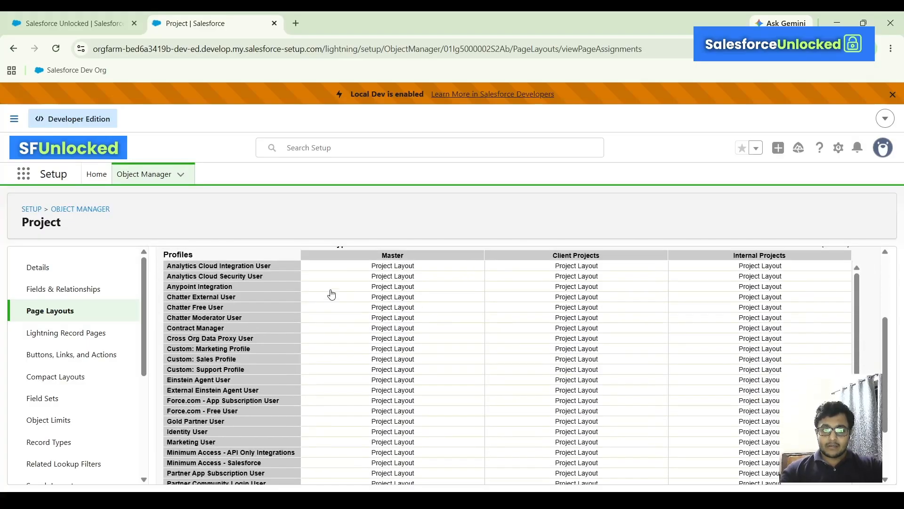
pyautogui.scroll(-3, 331, 294)
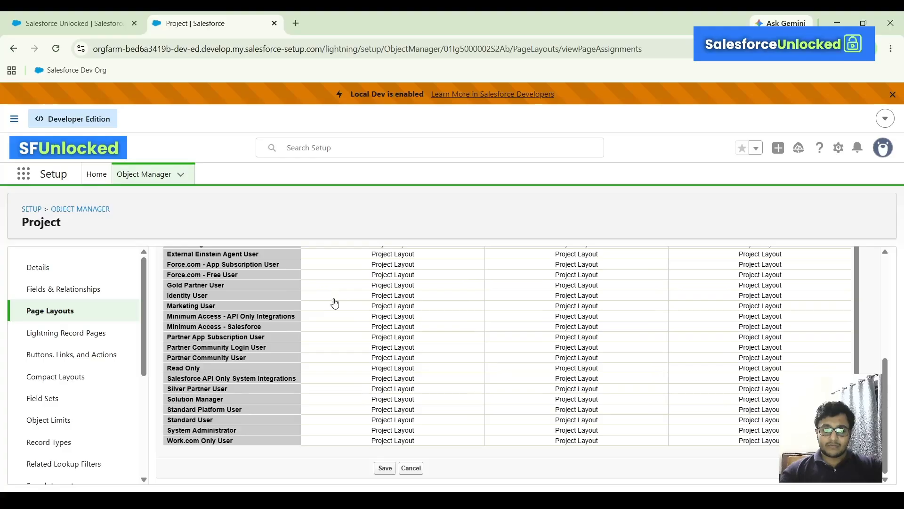
pyautogui.scroll(1, 359, 356)
pyautogui.scroll(1, 293, 431)
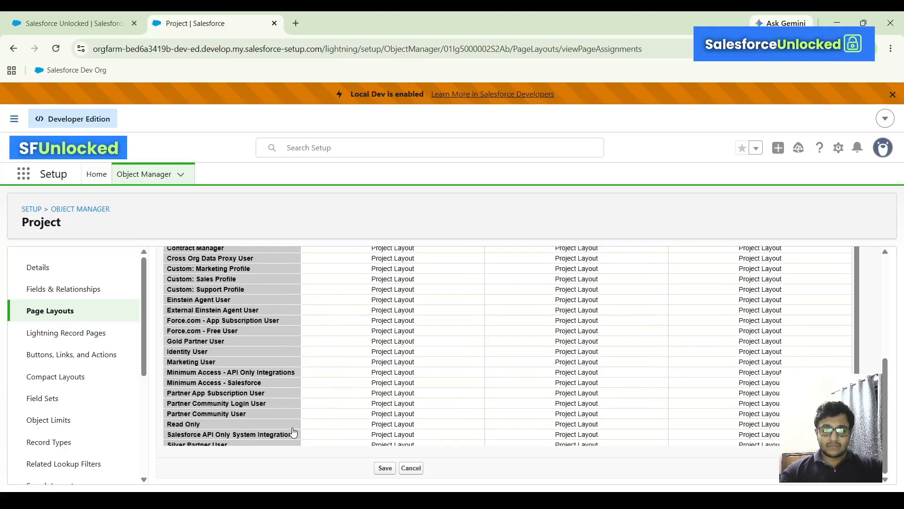
pyautogui.scroll(4, 513, 430)
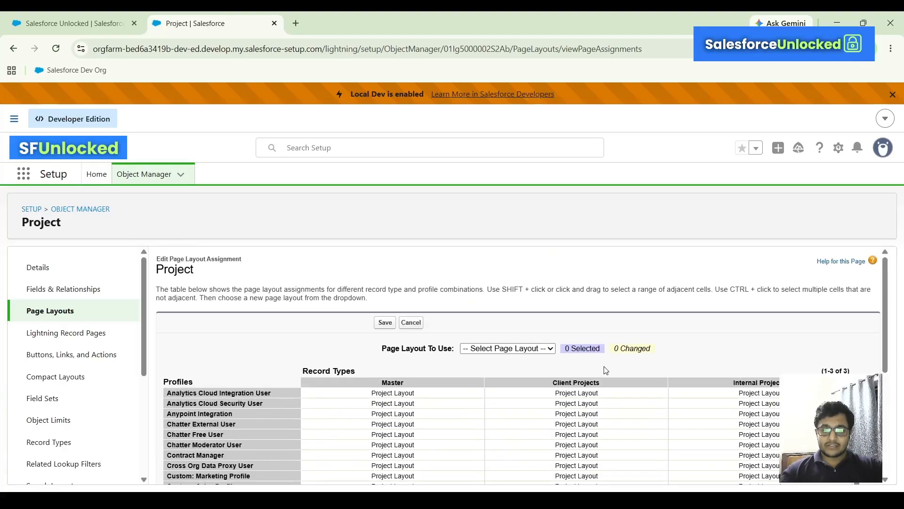
pyautogui.scroll(-3, 607, 377)
pyautogui.scroll(2, 602, 358)
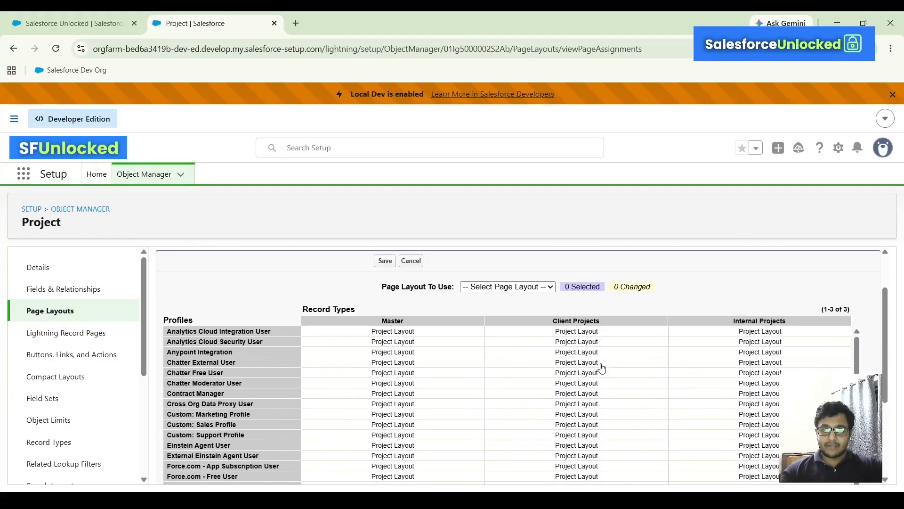
pyautogui.click(610, 320)
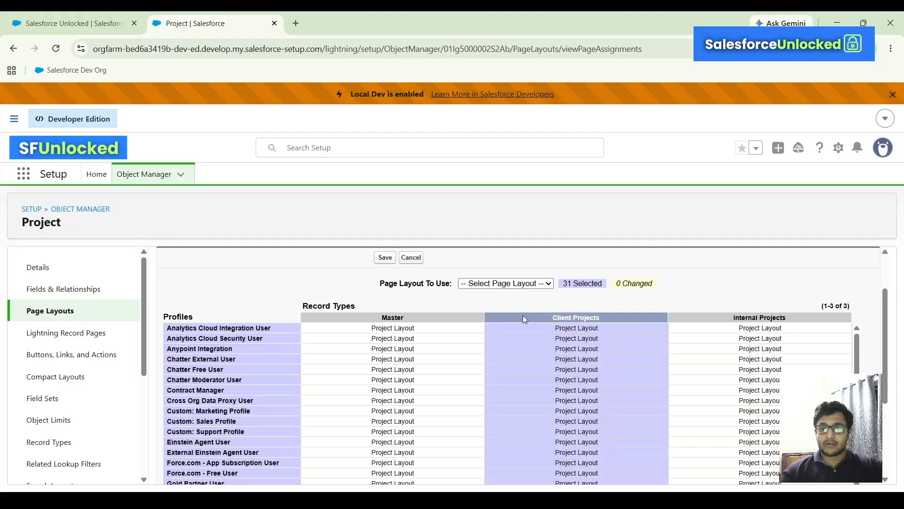
pyautogui.click(488, 308)
pyautogui.scroll(-3, 595, 316)
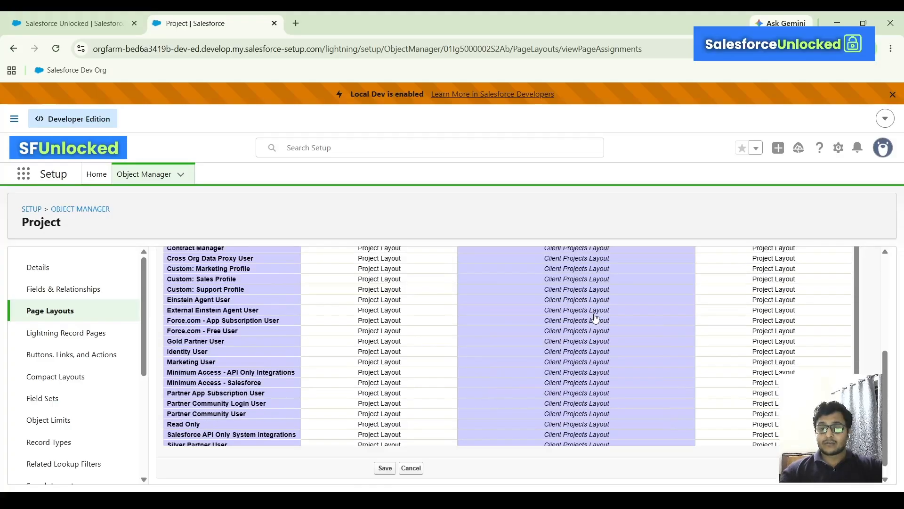
# - Assign Internal Projects Layout to all profiles for the Internal Projects record type and check both assignment columns
pyautogui.scroll(3, 595, 318)
pyautogui.scroll(-2, 586, 340)
pyautogui.scroll(3, 568, 351)
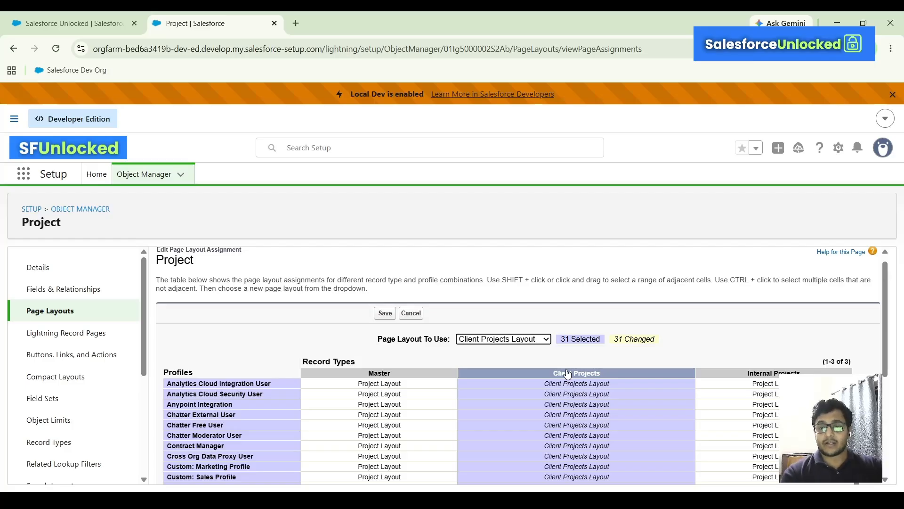
pyautogui.click(777, 373)
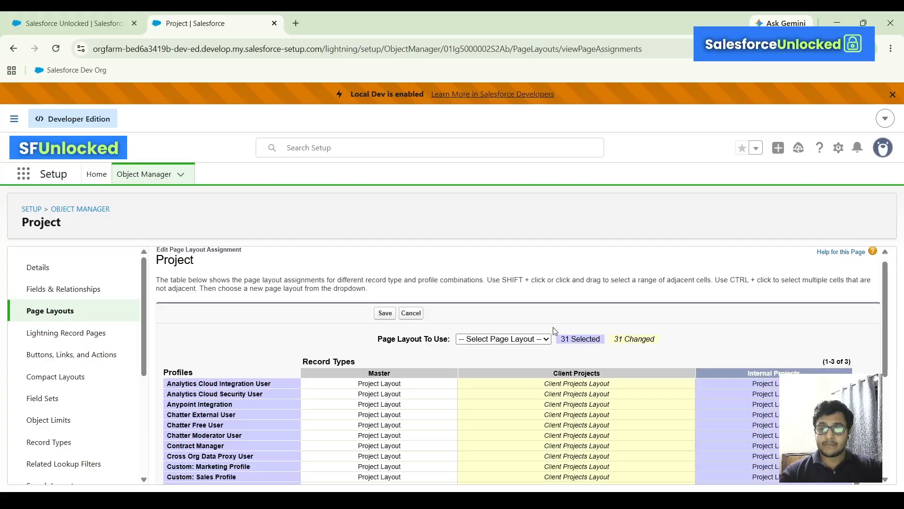
pyautogui.click(502, 381)
pyautogui.scroll(-5, 662, 349)
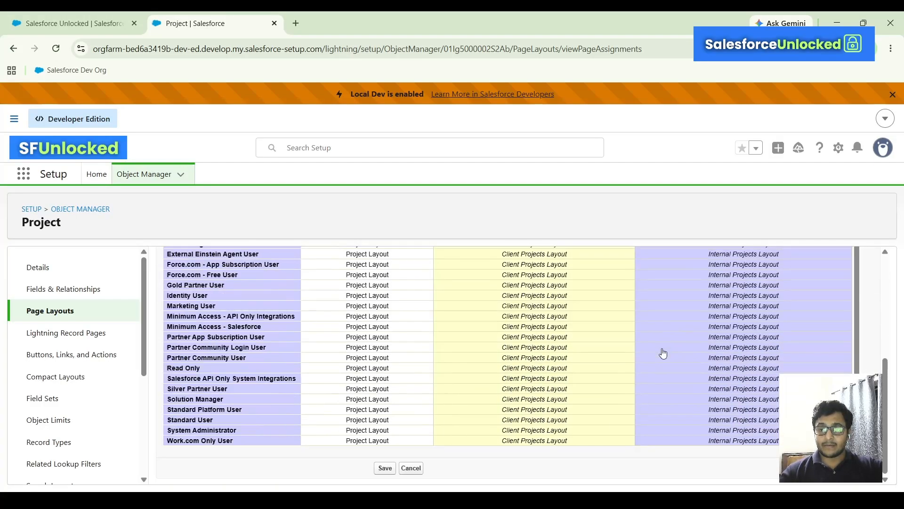
pyautogui.scroll(5, 618, 312)
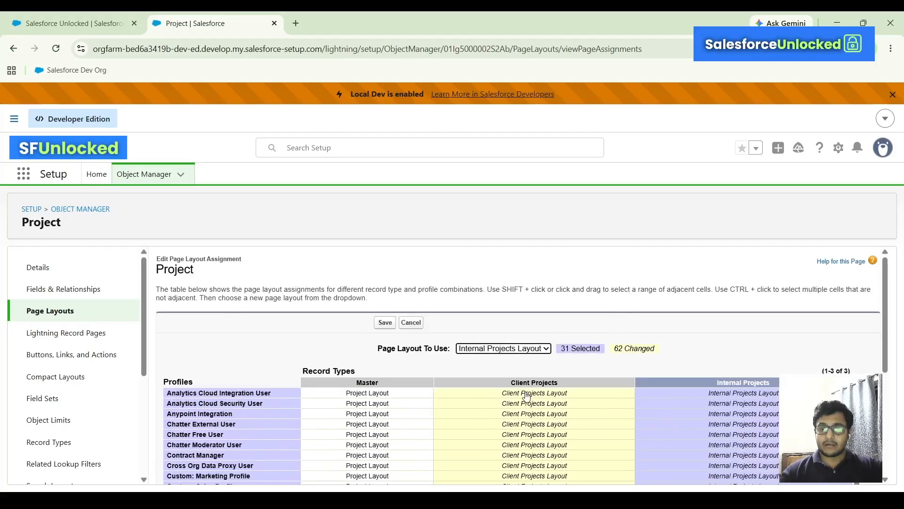
pyautogui.scroll(-4, 694, 321)
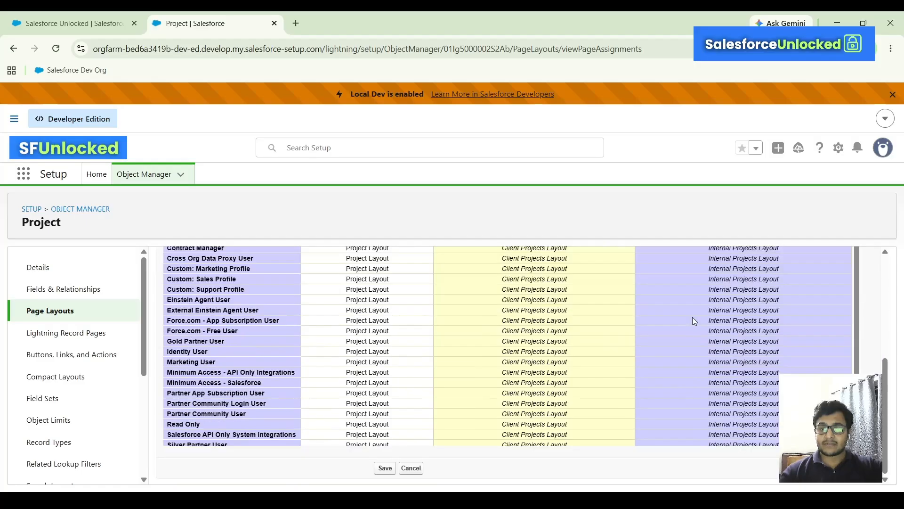
# - Save the page layout assignments, check the layouts assigned for Client Projects and Internal Projects, and return to the Project page layouts list
pyautogui.click(386, 468)
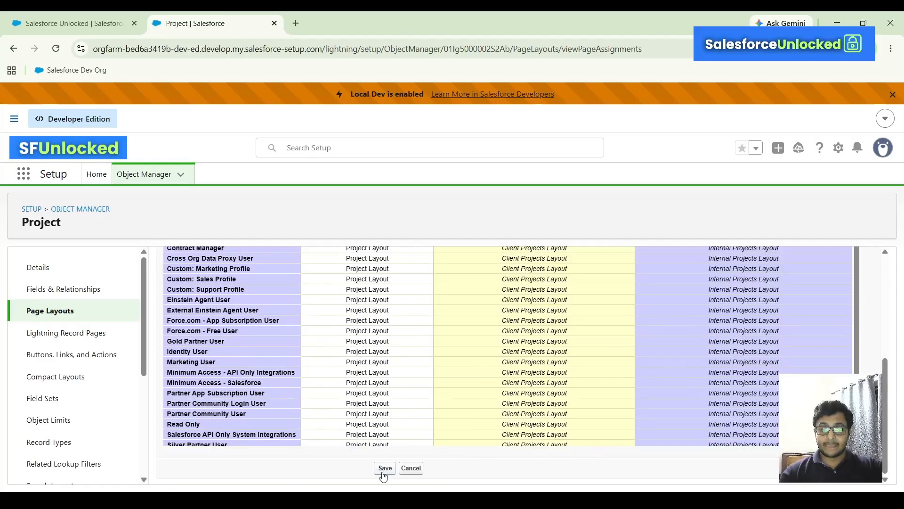
pyautogui.scroll(4, 537, 281)
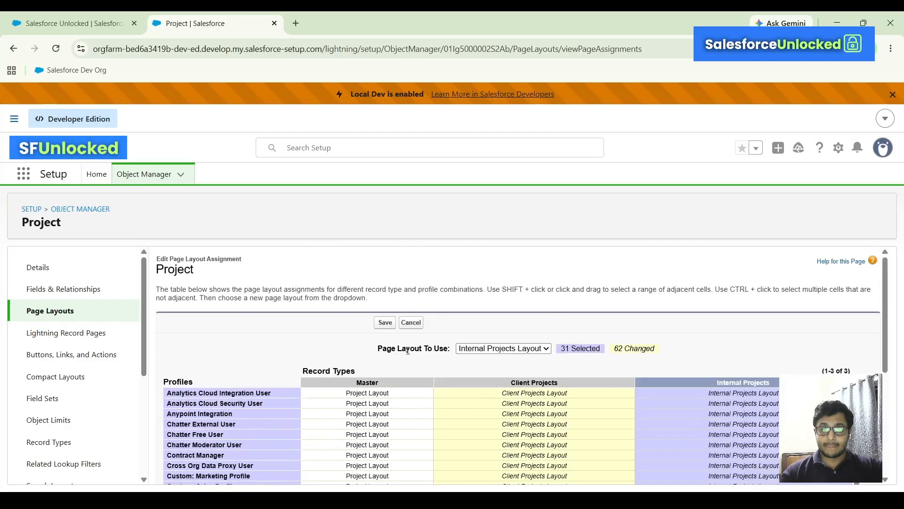
pyautogui.click(384, 323)
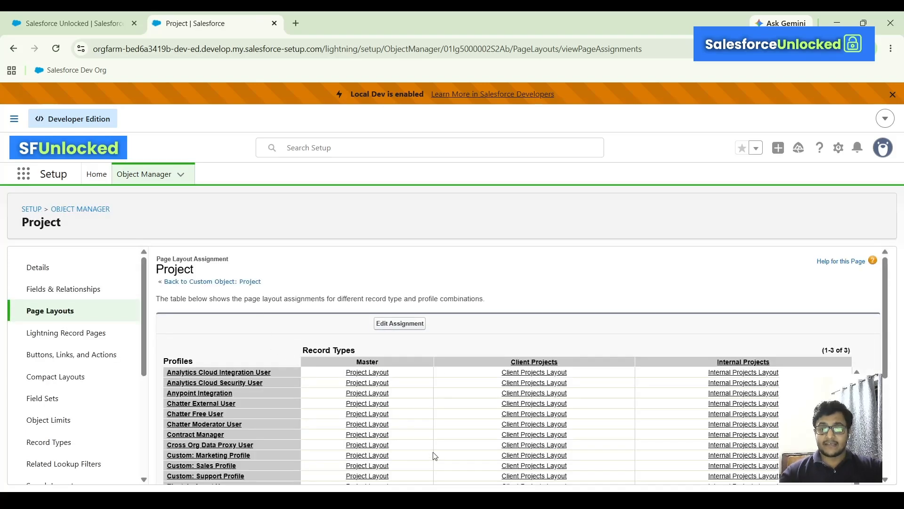
pyautogui.scroll(-2, 430, 454)
pyautogui.scroll(-5, 519, 346)
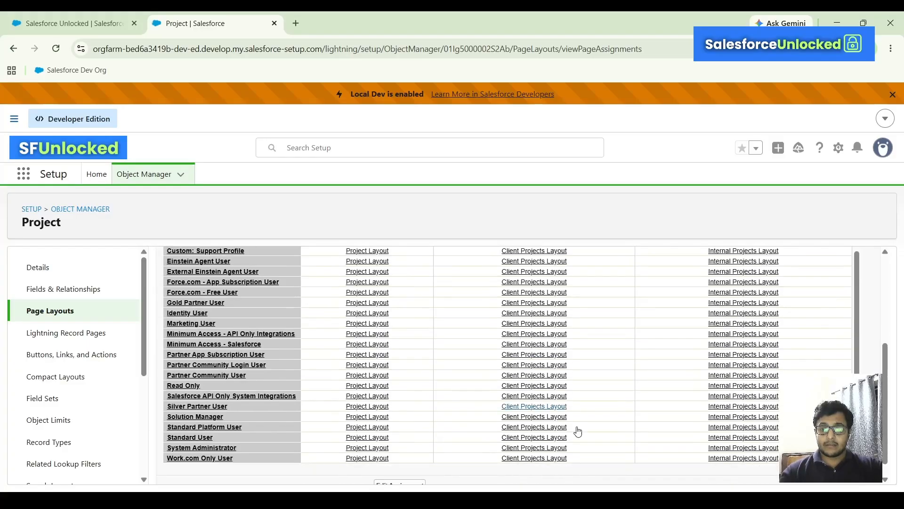
pyautogui.scroll(8, 686, 424)
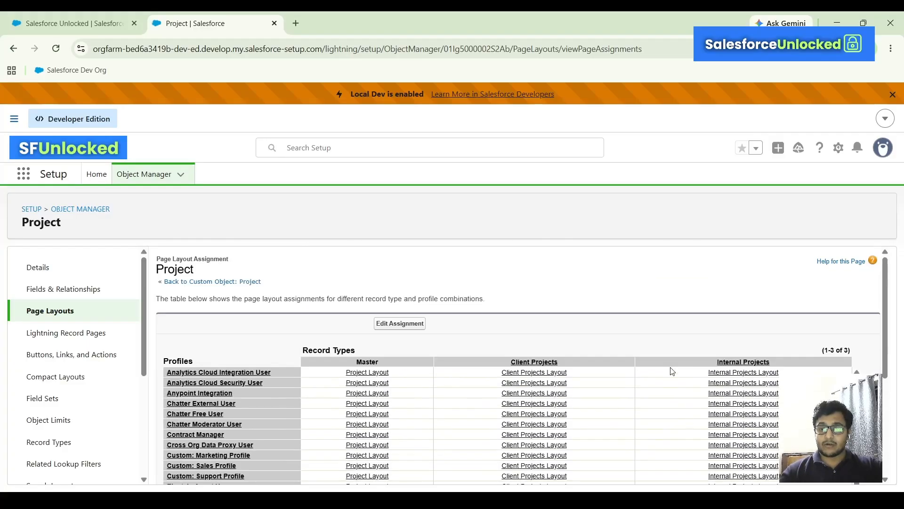
pyautogui.scroll(-5, 653, 329)
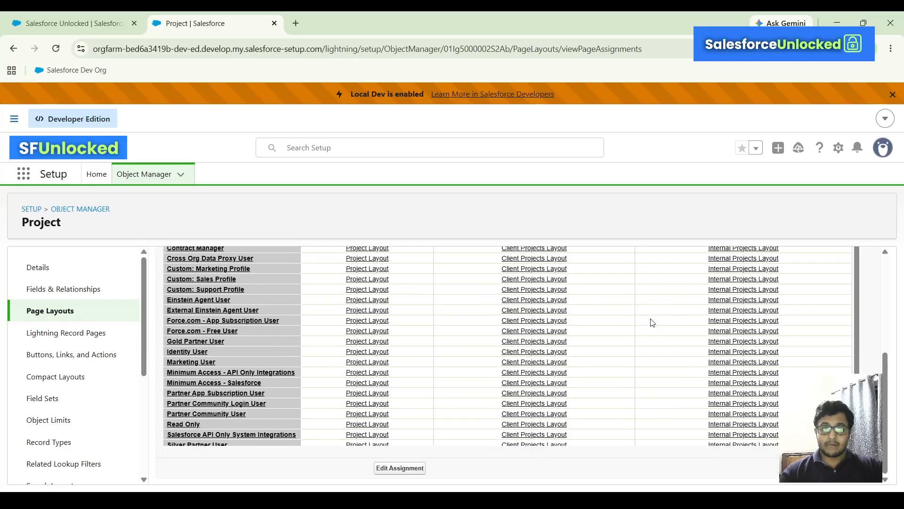
pyautogui.scroll(5, 653, 325)
pyautogui.click(53, 322)
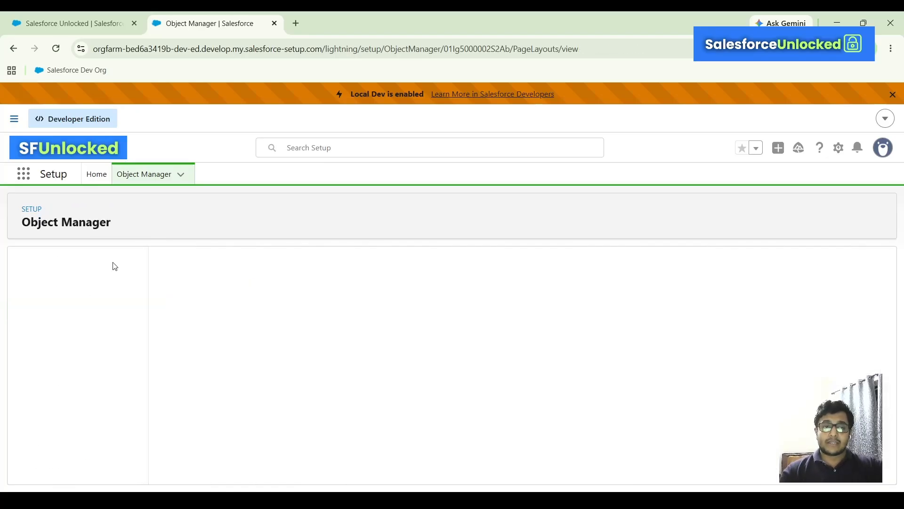
# - Switch to the Salesforce Unlocked app and start a new Project record with the Client Projects record type
pyautogui.click(24, 174)
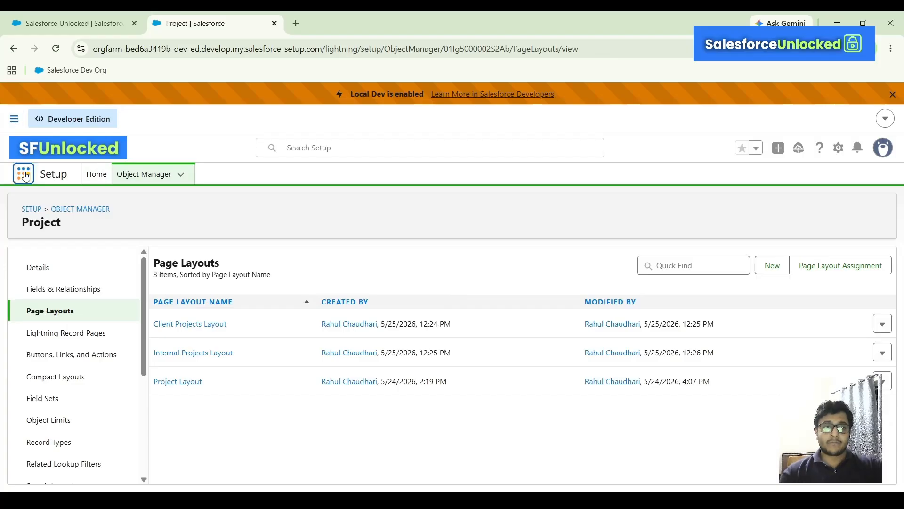
pyautogui.click(395, 229)
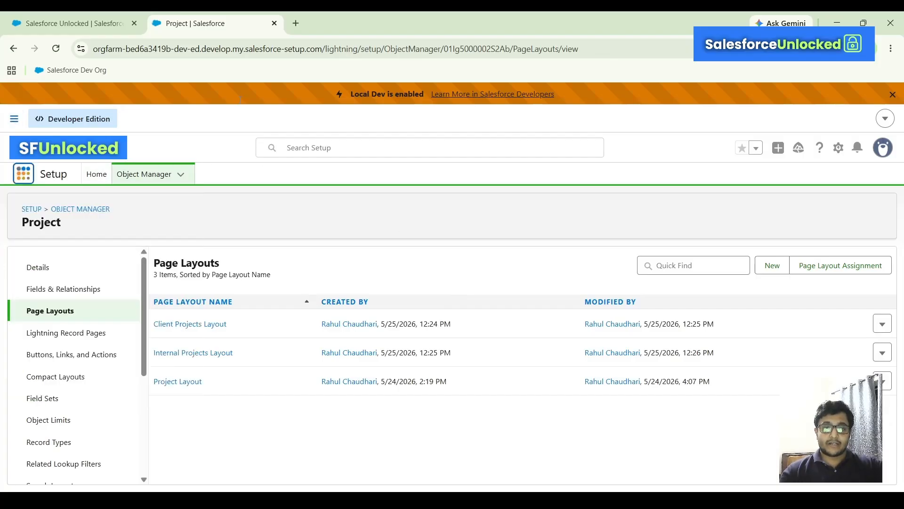
pyautogui.click(40, 16)
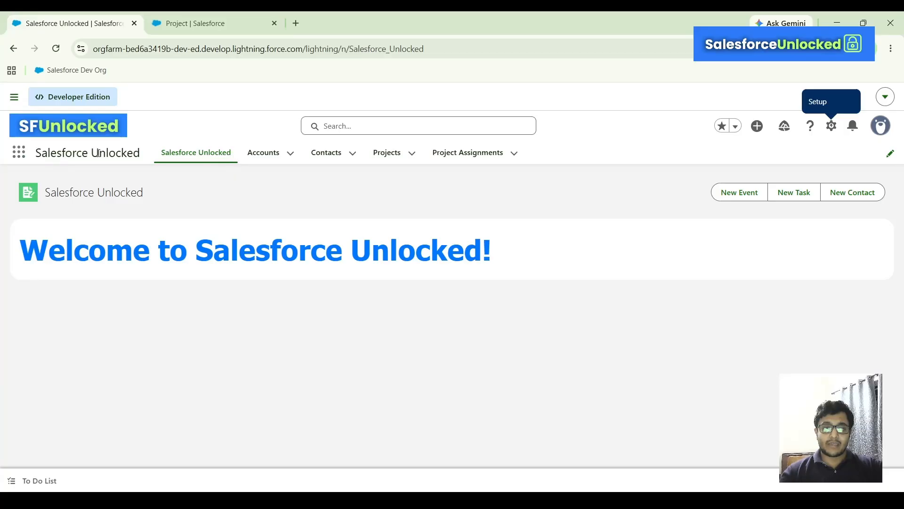
pyautogui.click(403, 161)
pyautogui.click(684, 206)
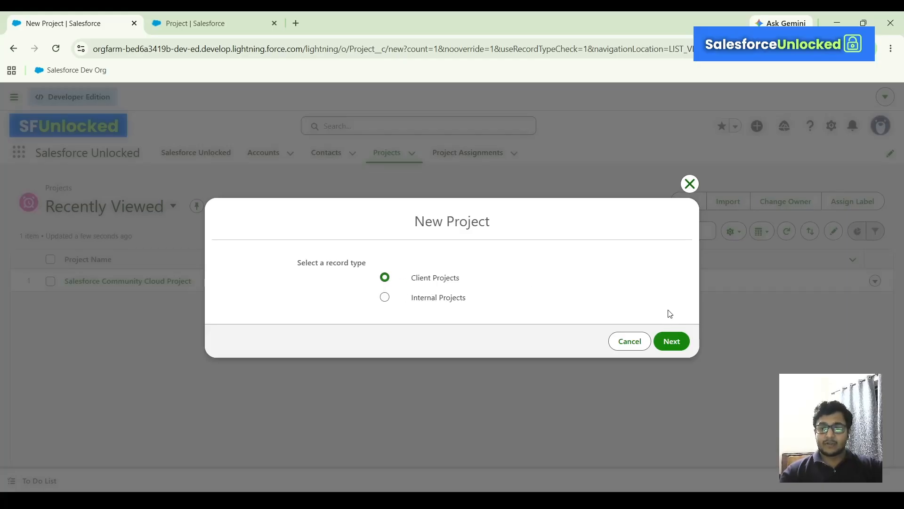
pyautogui.click(680, 347)
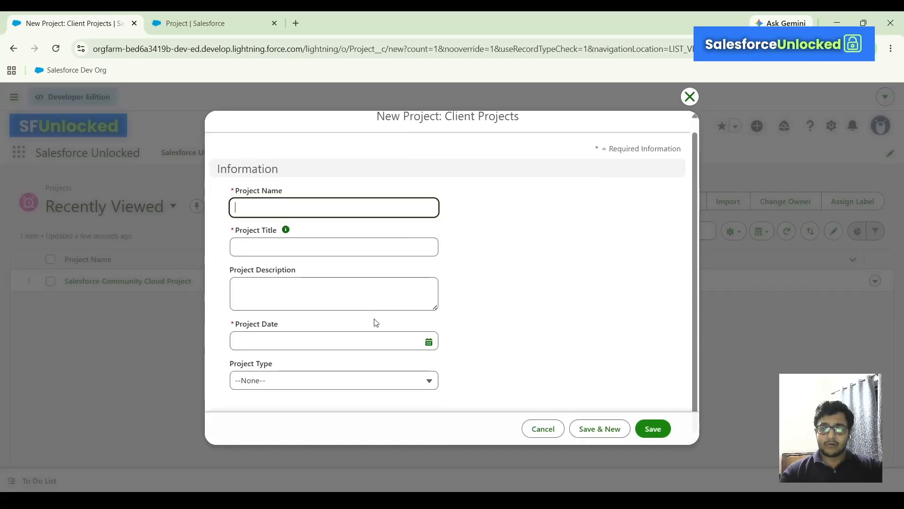
# - Examine the fields on the new Client Projects form and the values offered for Project Type
pyautogui.click(352, 382)
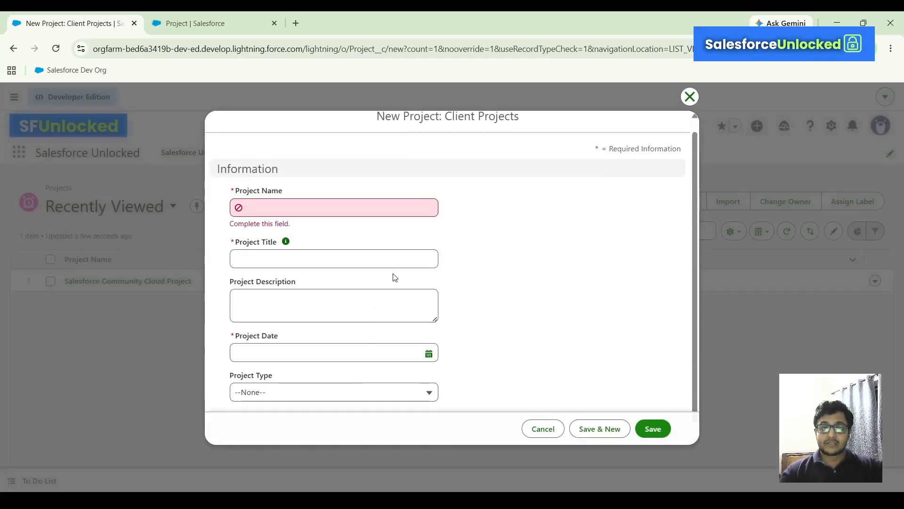
pyautogui.scroll(-1, 401, 264)
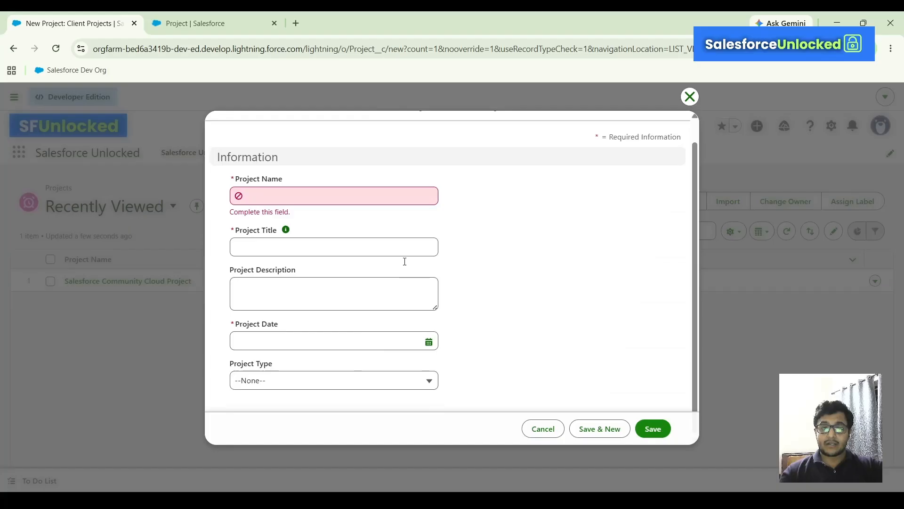
pyautogui.click(325, 386)
pyautogui.click(495, 366)
pyautogui.click(435, 385)
pyautogui.click(491, 363)
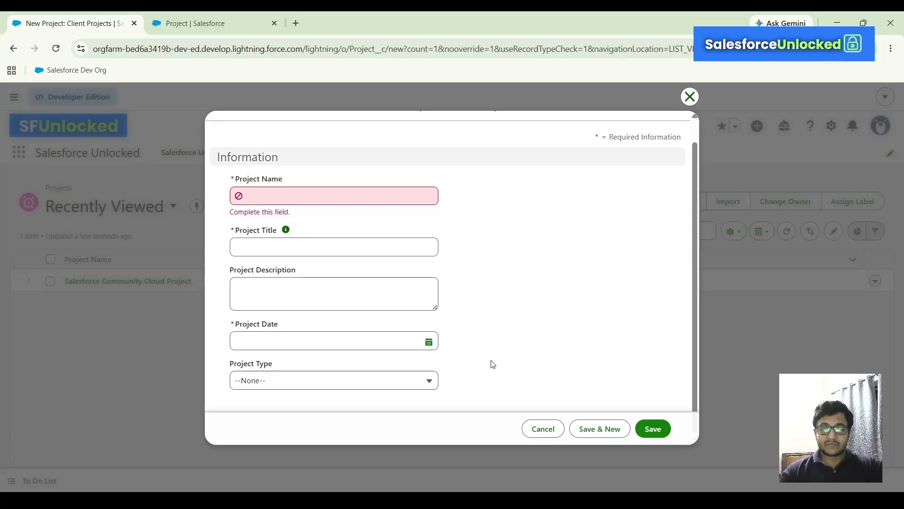
pyautogui.click(422, 381)
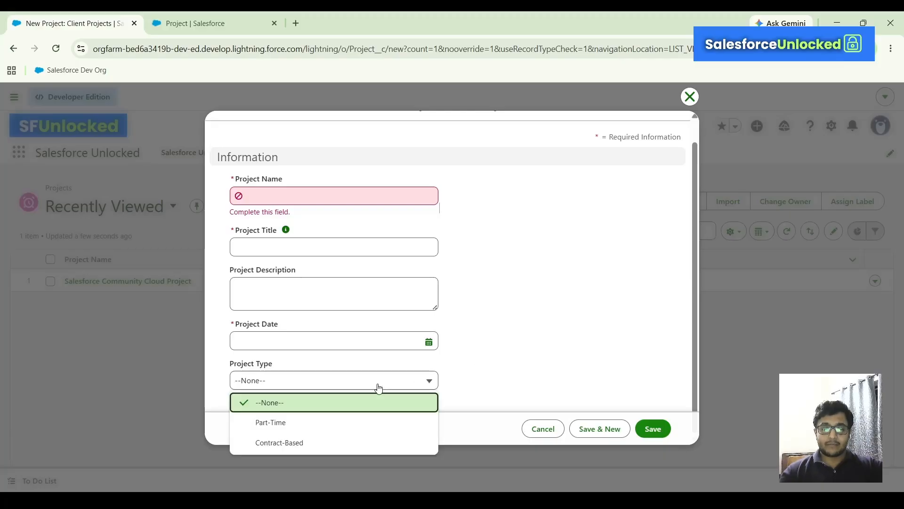
pyautogui.click(467, 366)
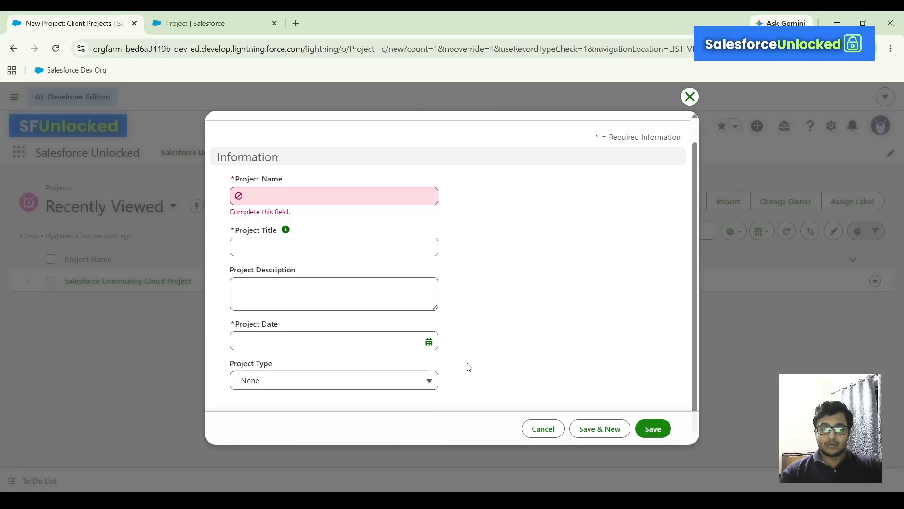
pyautogui.click(354, 382)
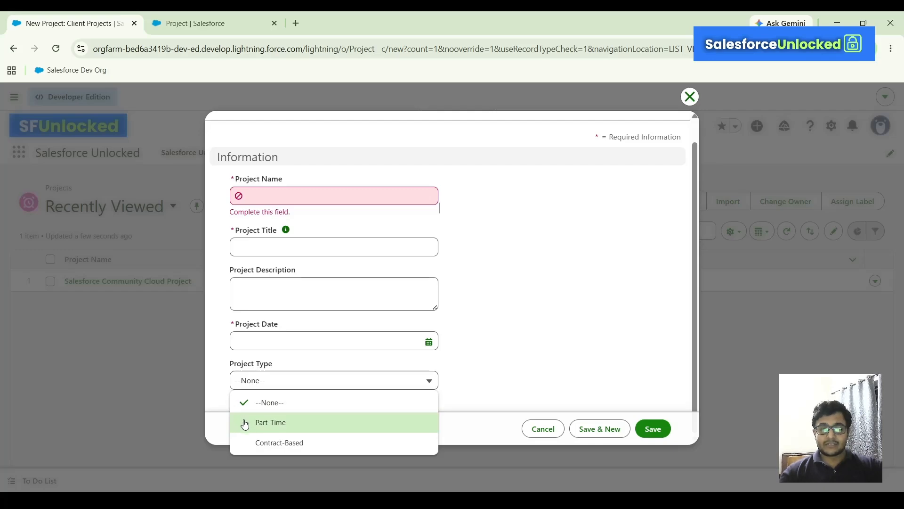
pyautogui.click(314, 387)
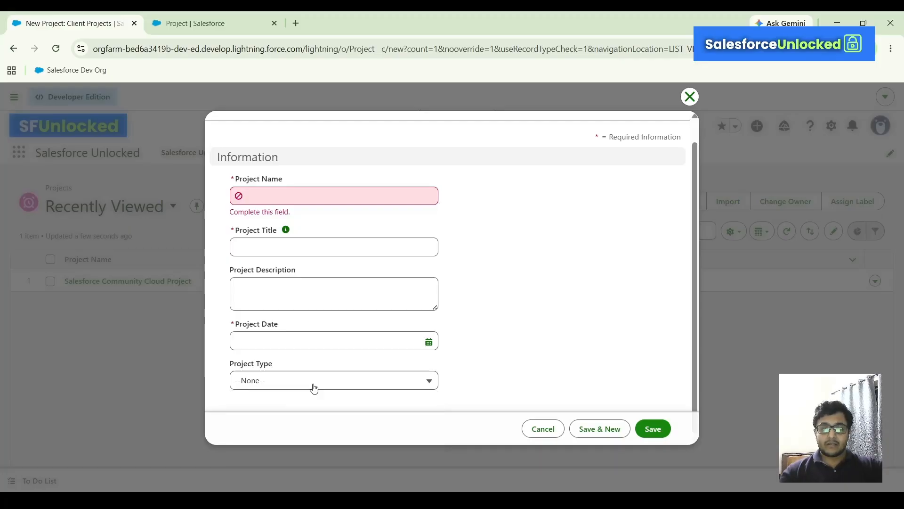
# - Enter "Salesforce Sales Cloud Project - ABC" as the Project Title, adapting the suggested Community Cloud title
pyautogui.click(310, 243)
pyautogui.press('Tab')
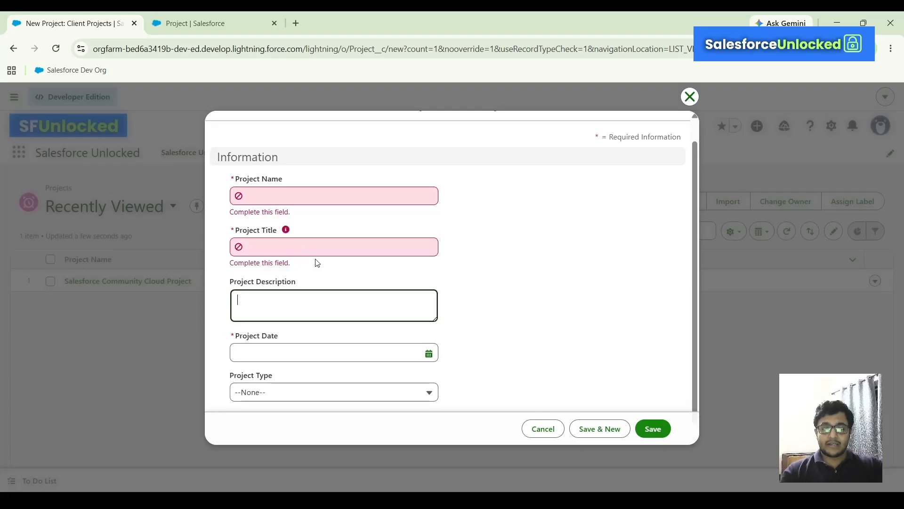
pyautogui.click(327, 246)
pyautogui.write('Salesforce Community Cloud Project - Partner Portal')
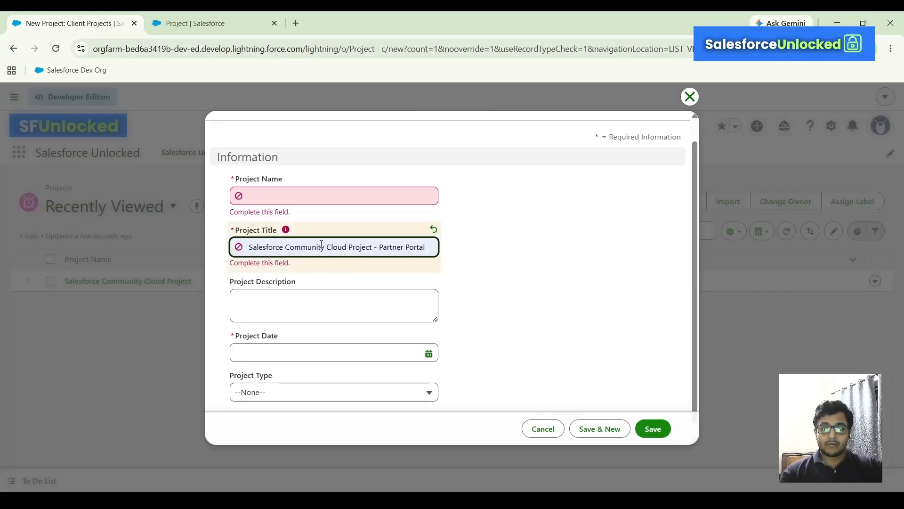
pyautogui.moveTo(284, 245); pyautogui.dragTo(328, 246)
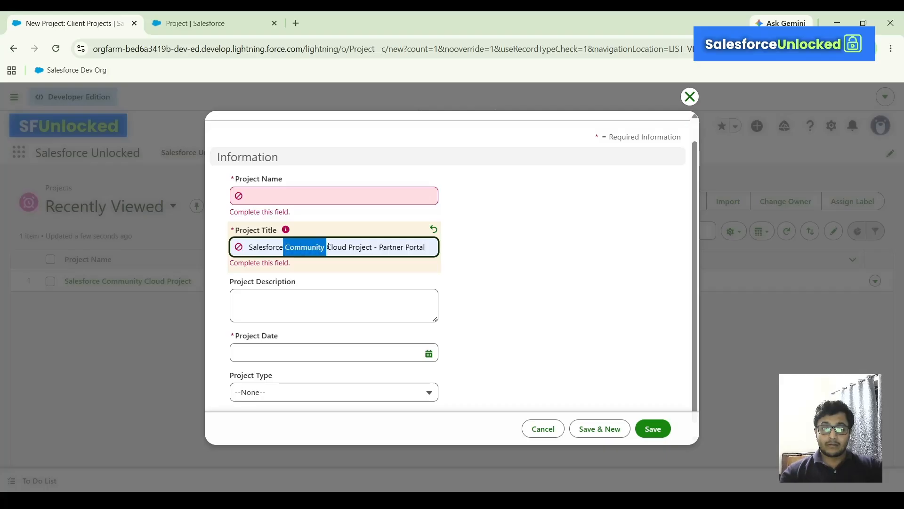
pyautogui.press('BackSpace')
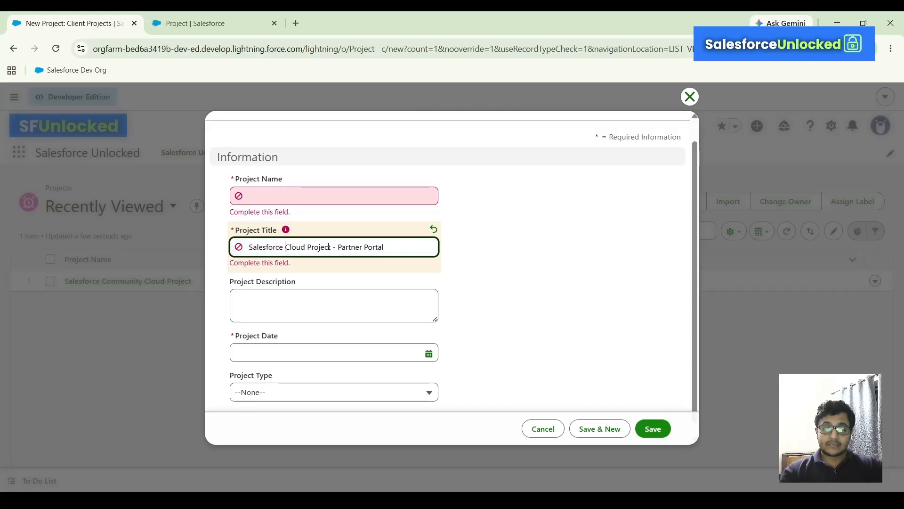
pyautogui.write('Sale')
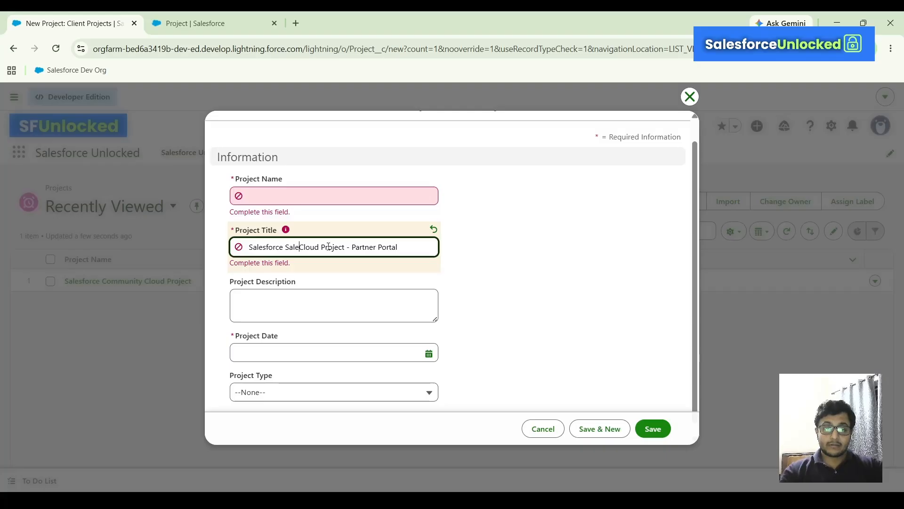
pyautogui.write('s')
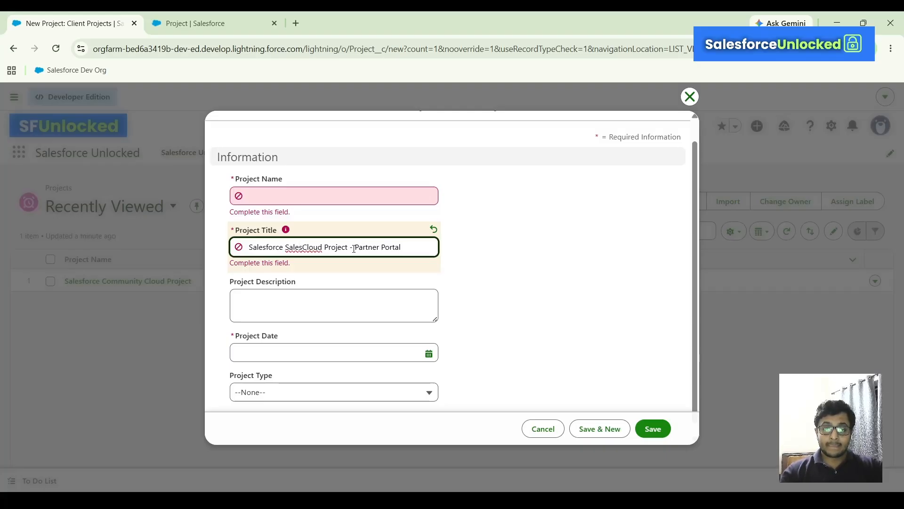
pyautogui.moveTo(354, 248); pyautogui.dragTo(463, 257)
pyautogui.press('BackSpace')
pyautogui.write('A')
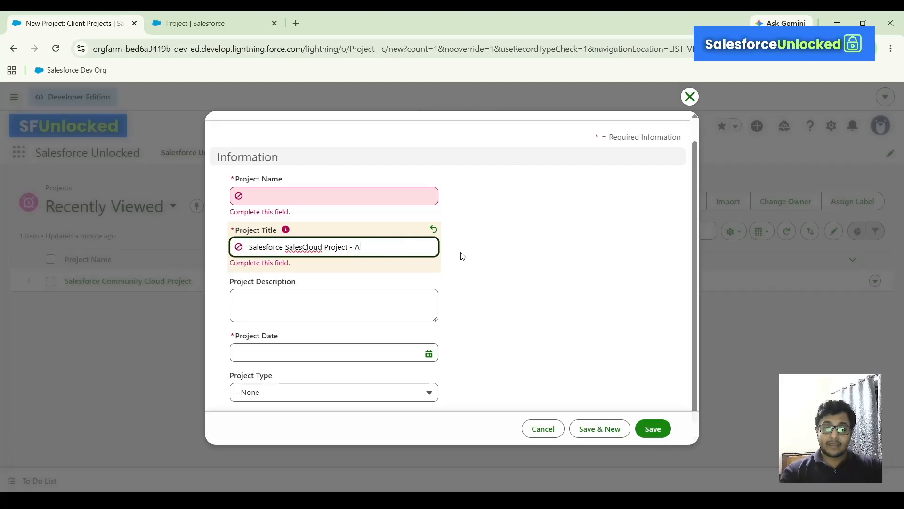
pyautogui.write('BC')
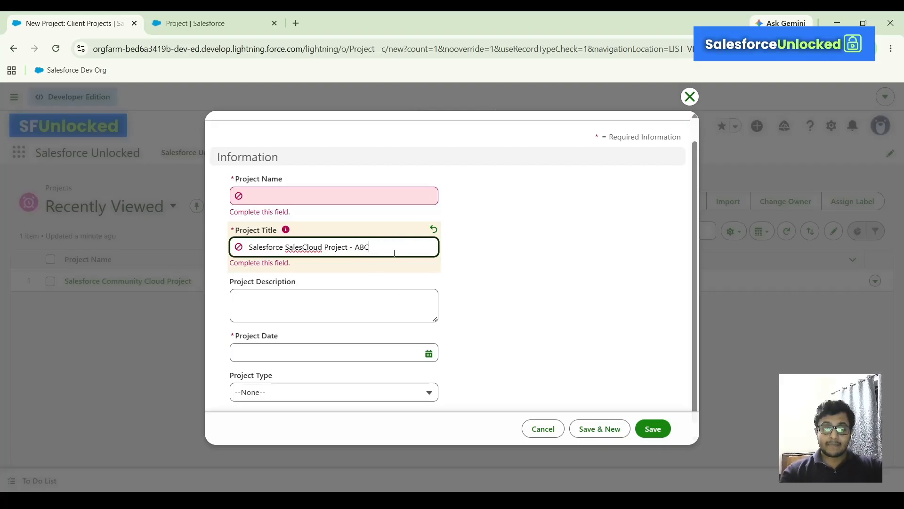
pyautogui.hotkey('ctrl', 'a')
pyautogui.click(281, 241)
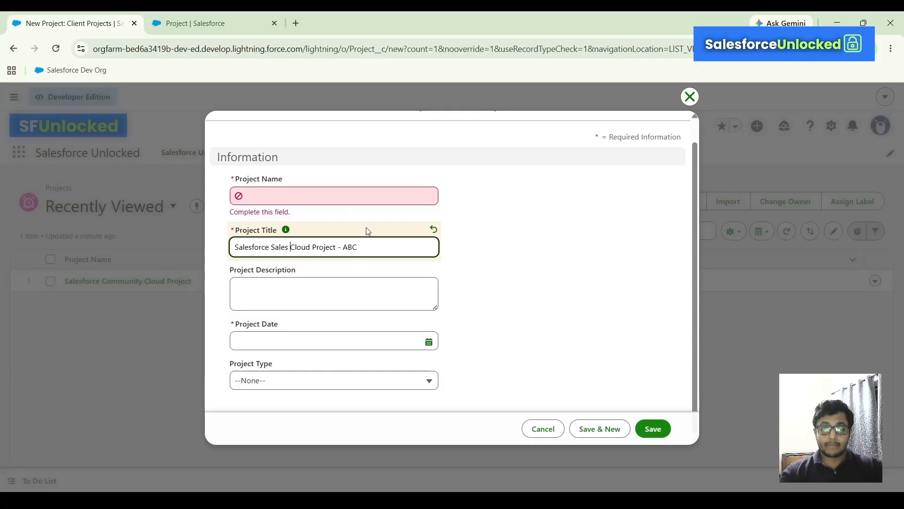
# - Copy the Project Title text into Project Description
pyautogui.tripleClick(375, 245)
pyautogui.hotkey('ctrl', 'c')
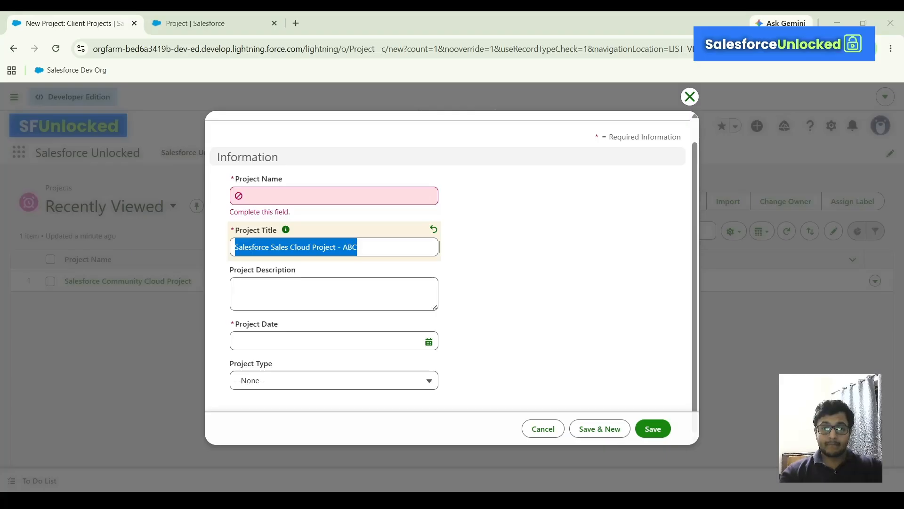
pyautogui.click(320, 289)
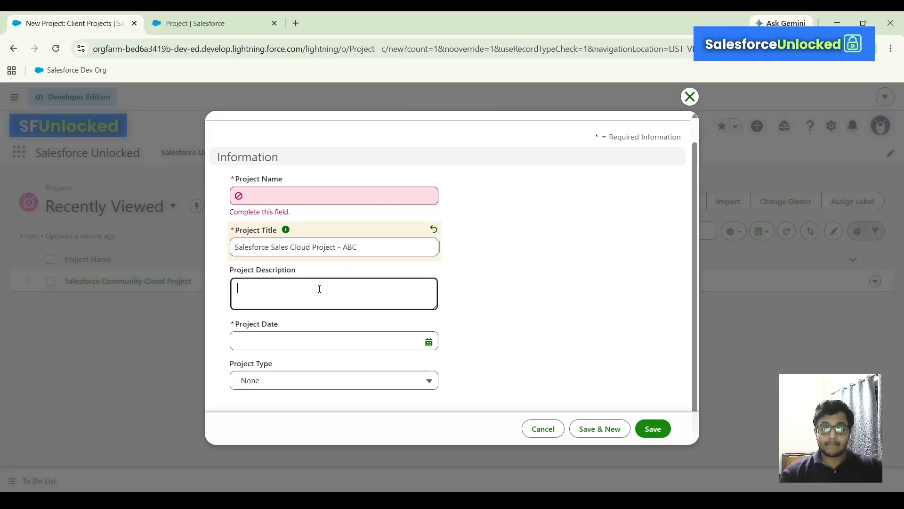
pyautogui.hotkey('ctrl', 'v')
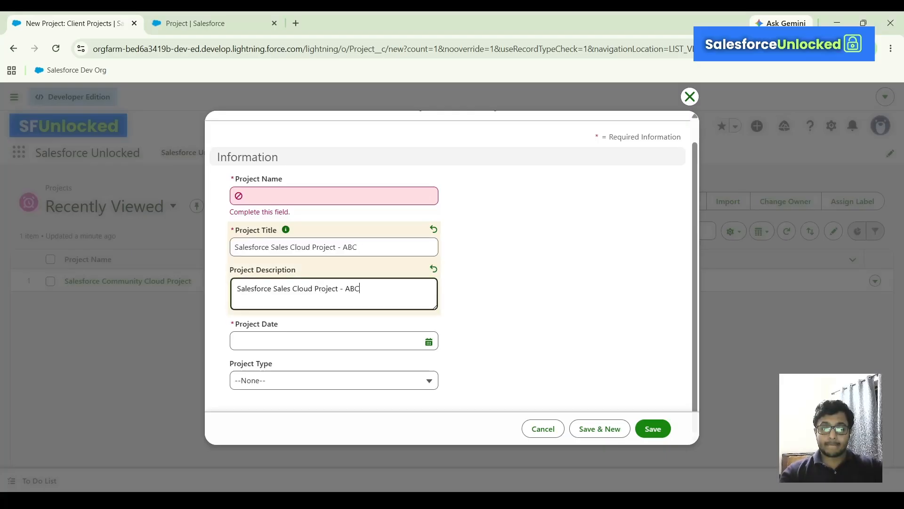
# - Set Project Date to 5/25/2026 and Project Type to Contract-Based, and try to save the record and start another
pyautogui.click(296, 347)
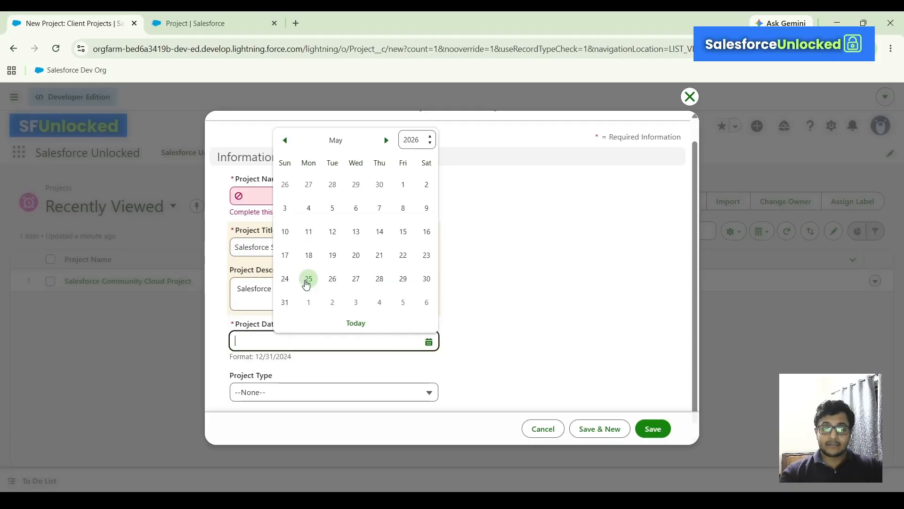
pyautogui.click(308, 279)
pyautogui.click(385, 389)
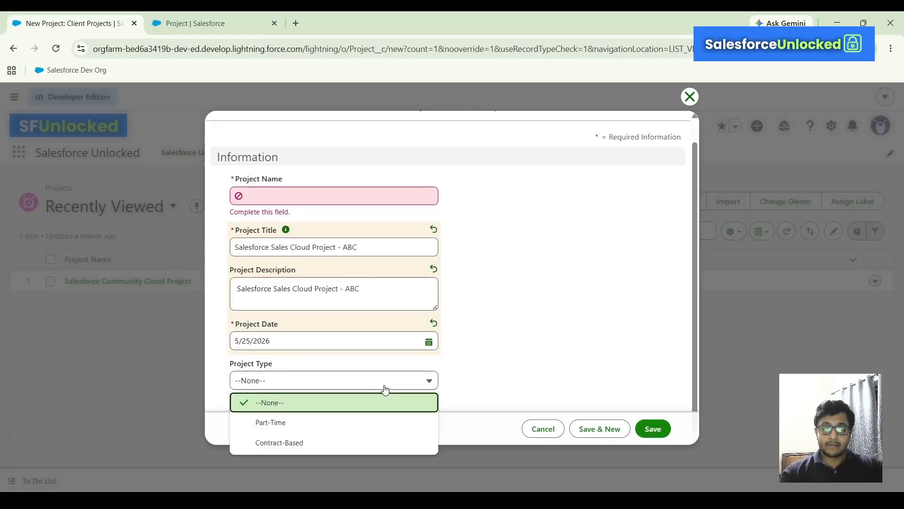
pyautogui.click(282, 443)
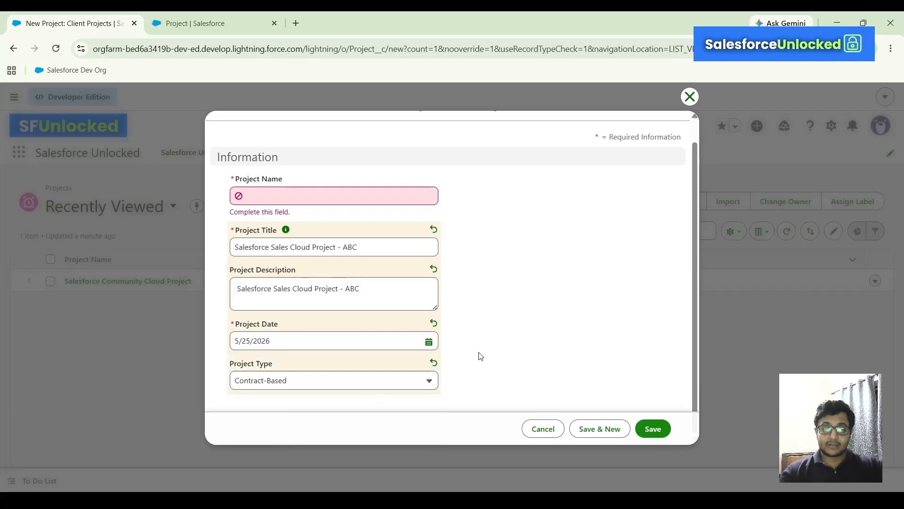
pyautogui.click(600, 429)
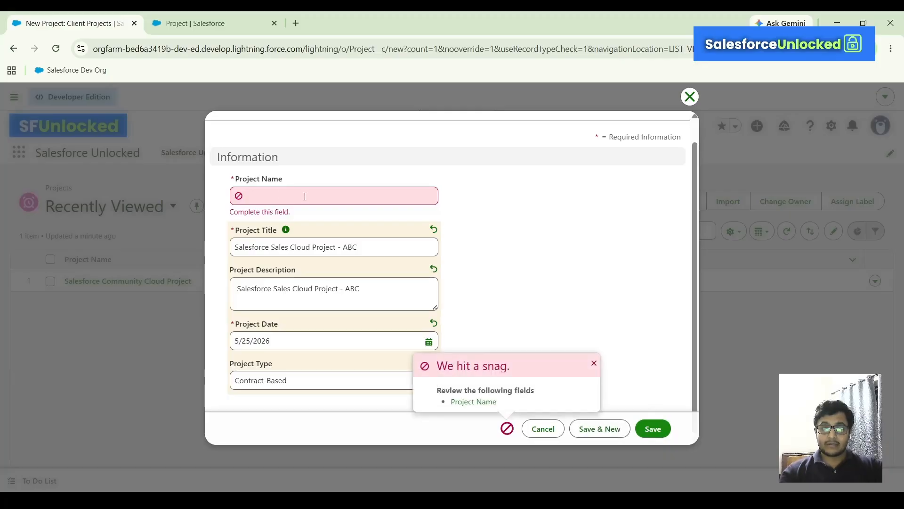
# - Copy "Salesforce Sales Cloud Project" from the Project Title into Project Name
pyautogui.moveTo(336, 246); pyautogui.dragTo(198, 258)
pyautogui.hotkey('ctrl', 'c')
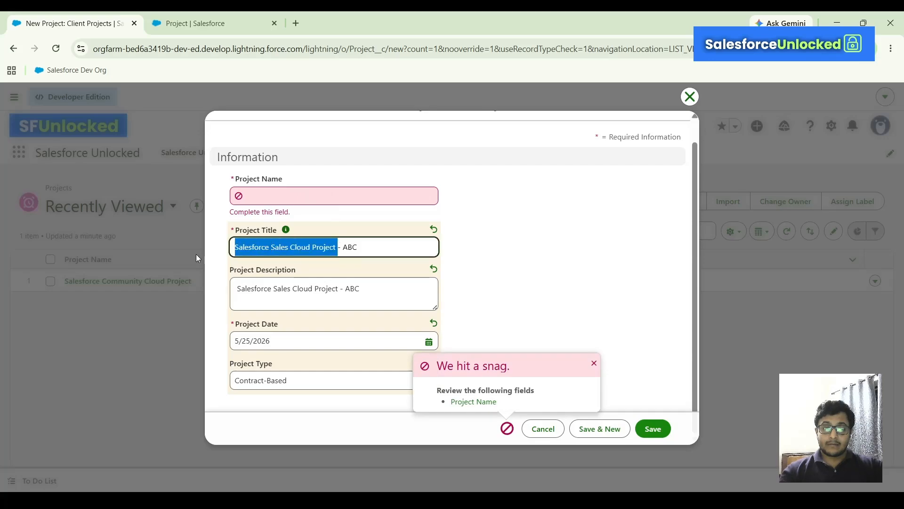
pyautogui.click(266, 200)
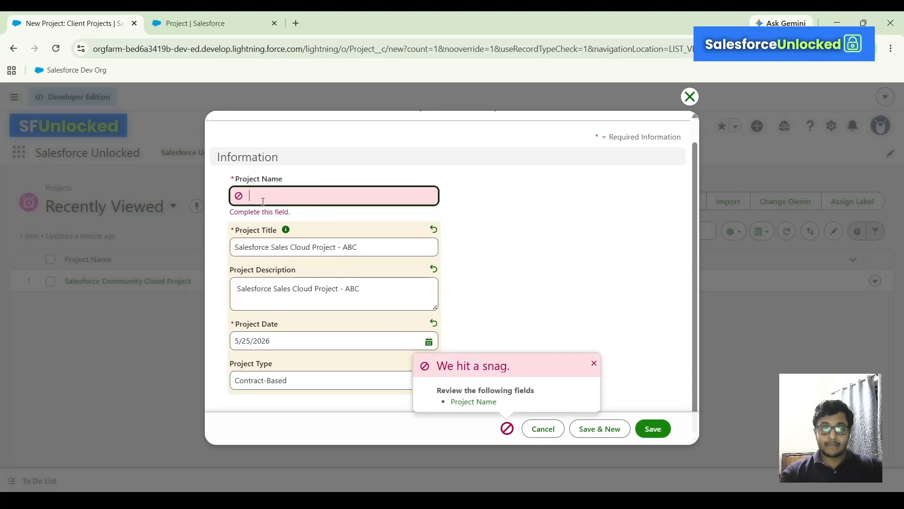
pyautogui.hotkey('ctrl', 'v')
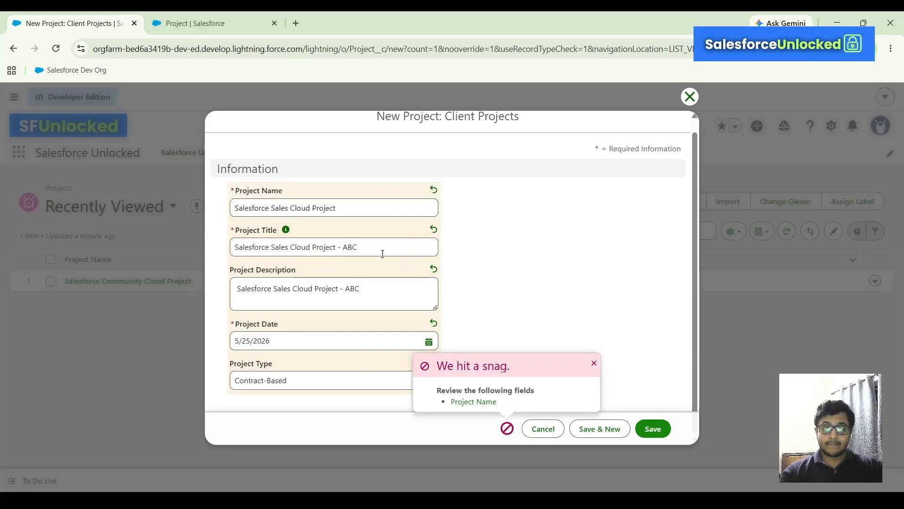
# - Replace the Project Name with the full Project Title, "Salesforce Sales Cloud Project - ABC", and save the record
pyautogui.tripleClick(381, 253)
pyautogui.hotkey('ctrl', 'c')
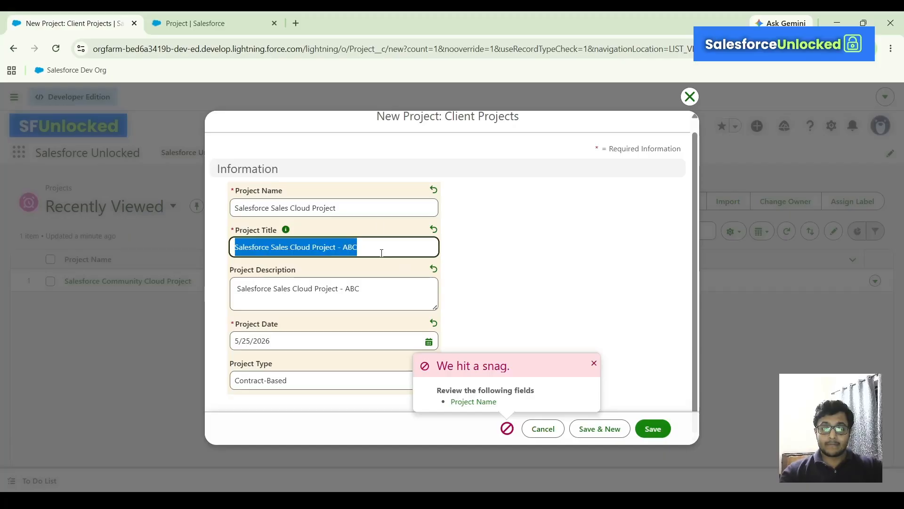
pyautogui.tripleClick(373, 210)
pyautogui.hotkey('ctrl', 'v')
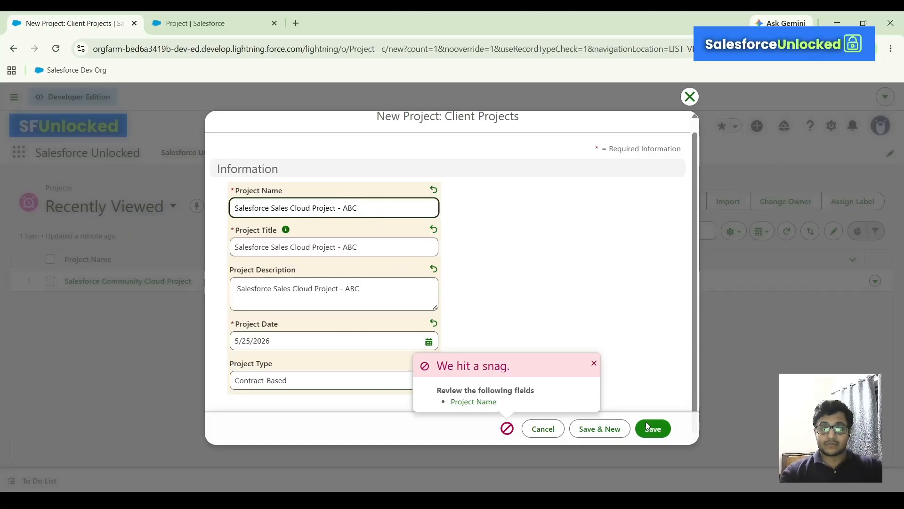
pyautogui.click(594, 364)
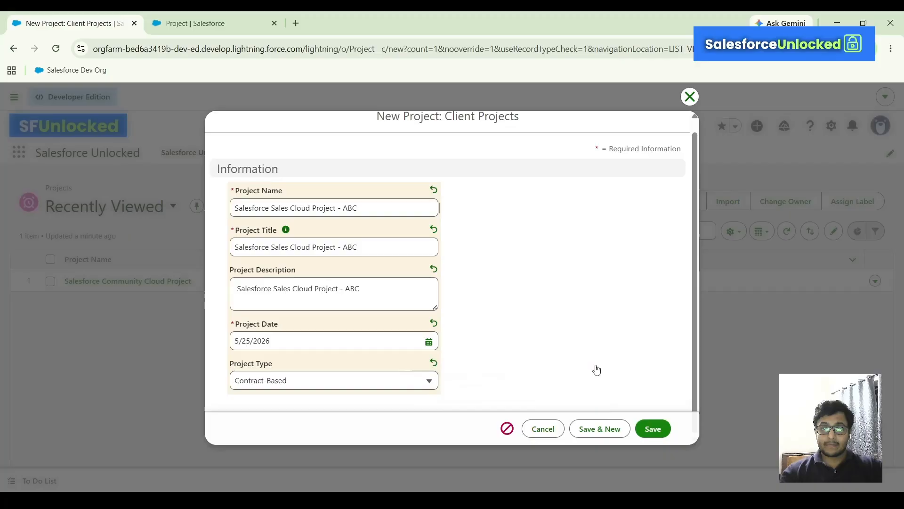
pyautogui.click(610, 430)
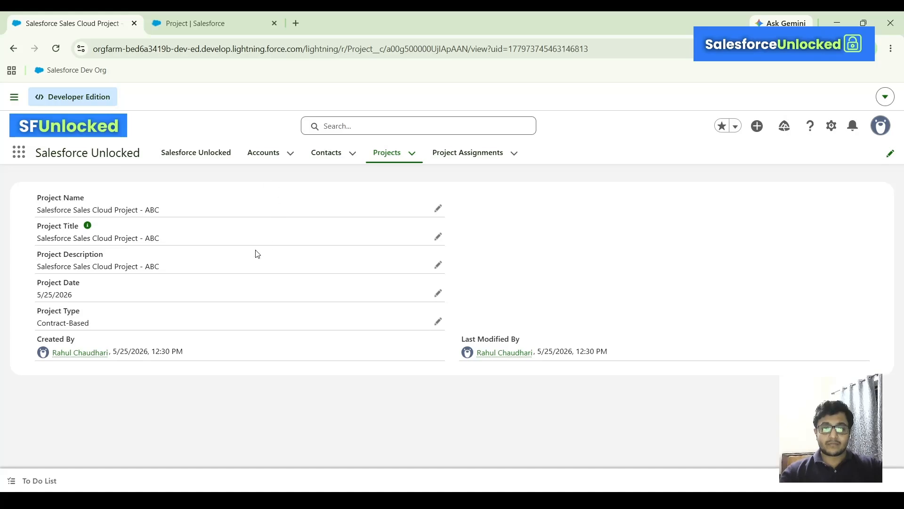
# - Start a new Project record from the Projects list with the Internal Projects record type
pyautogui.click(386, 153)
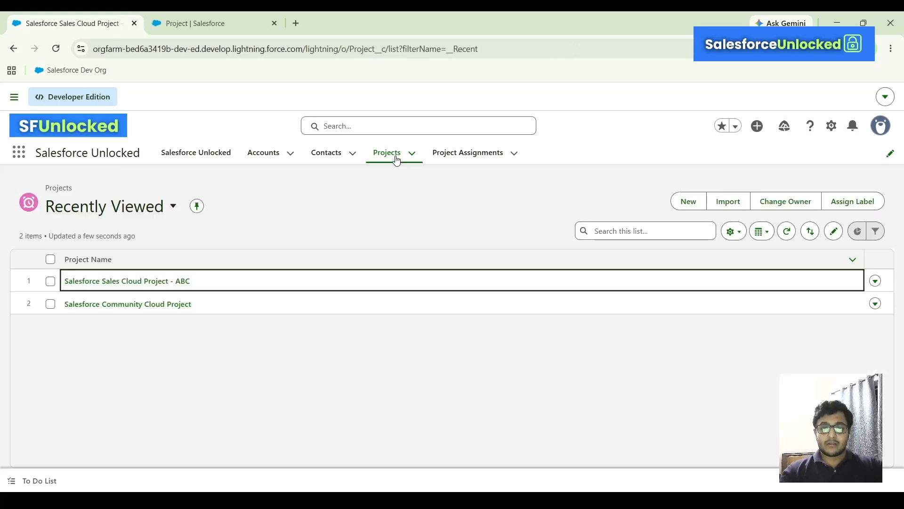
pyautogui.click(687, 206)
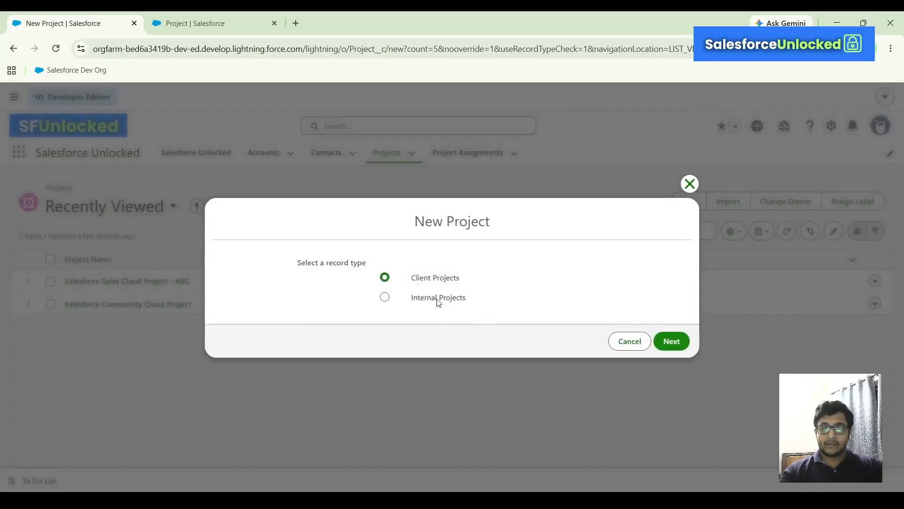
pyautogui.click(437, 299)
pyautogui.click(671, 341)
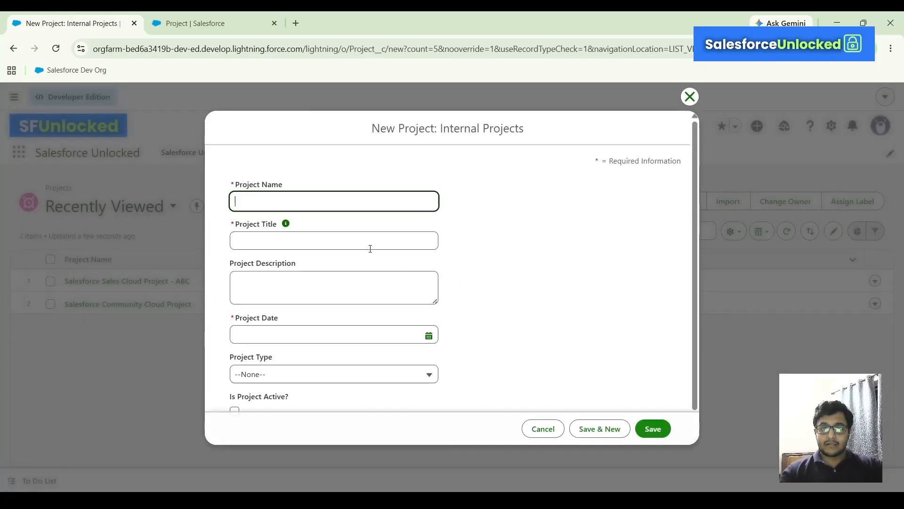
# - Set Project Type to Full-Time and Project Date to 5/4/2026 on the new Internal Projects record
pyautogui.scroll(-1, 398, 375)
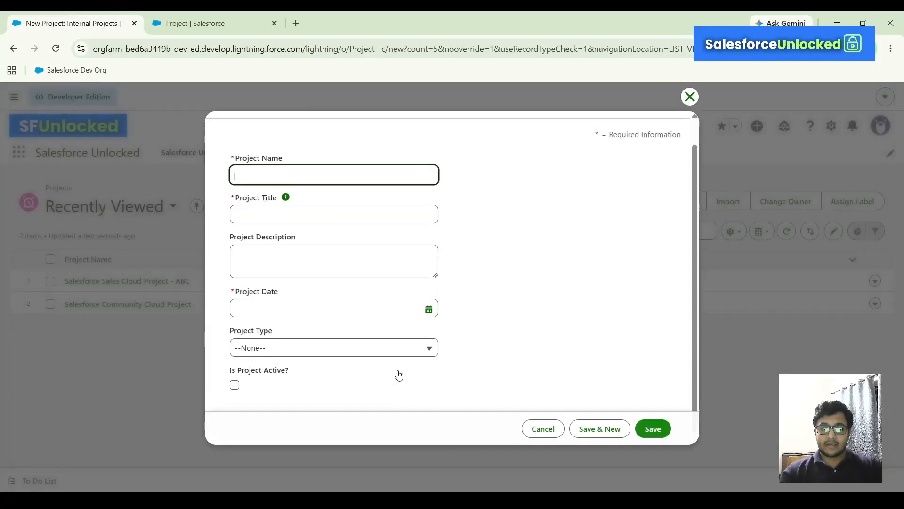
pyautogui.click(316, 301)
pyautogui.click(289, 360)
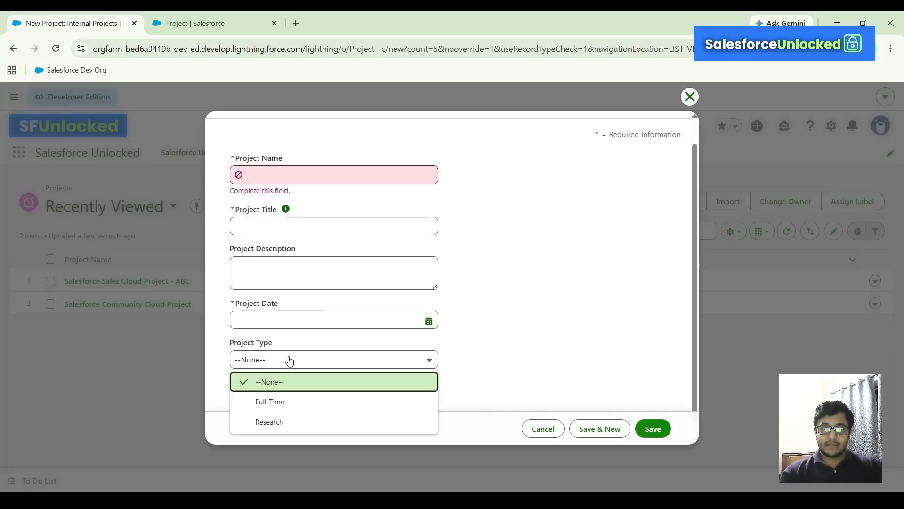
pyautogui.click(276, 403)
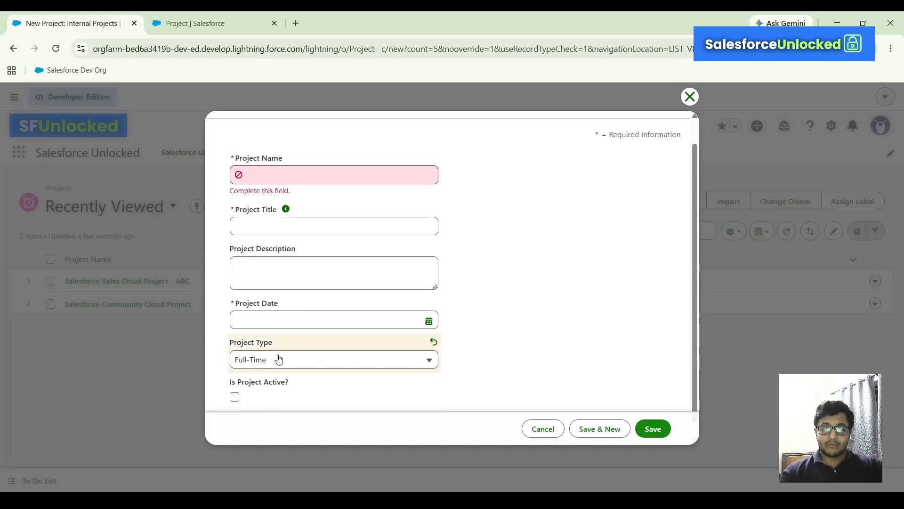
pyautogui.click(280, 319)
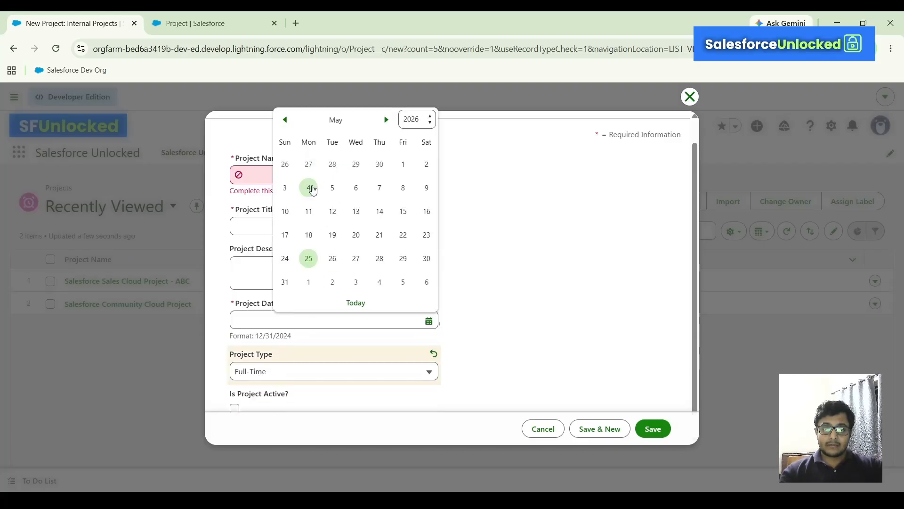
pyautogui.click(309, 188)
# - Enter "Salesforce Community Cloud Project - XYZ" as the Project Name
pyautogui.click(288, 177)
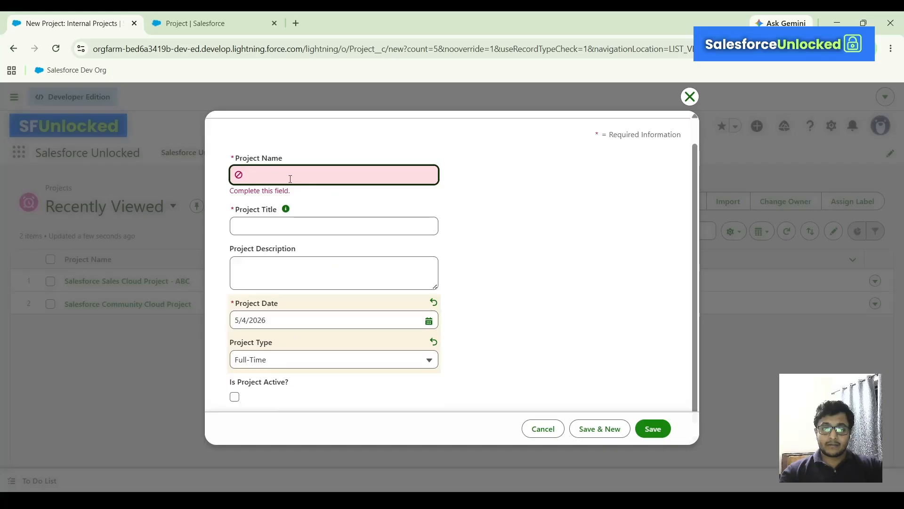
pyautogui.write('Salesforce Community Cloud Project')
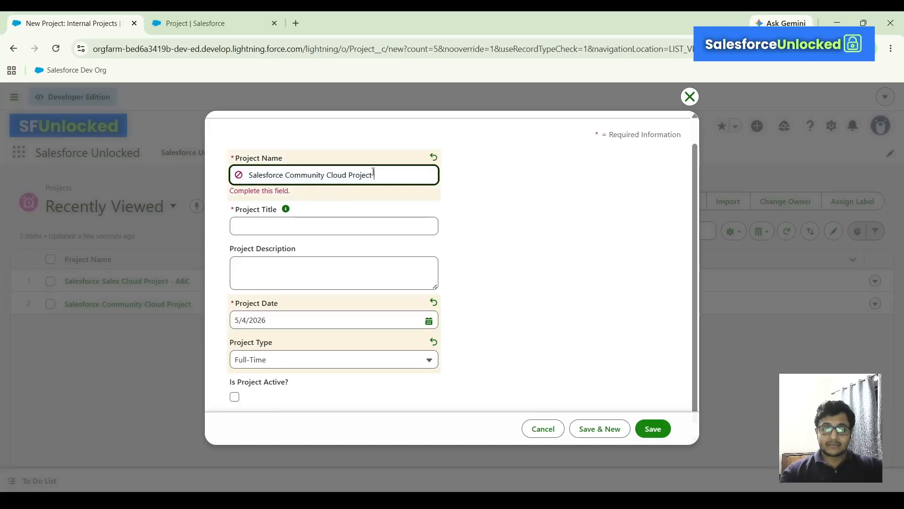
pyautogui.write('-')
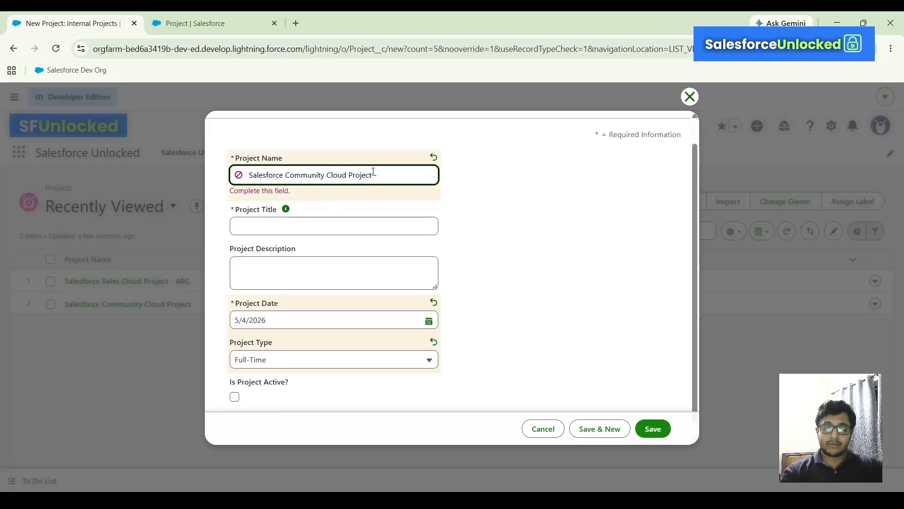
pyautogui.write(' XYZ')
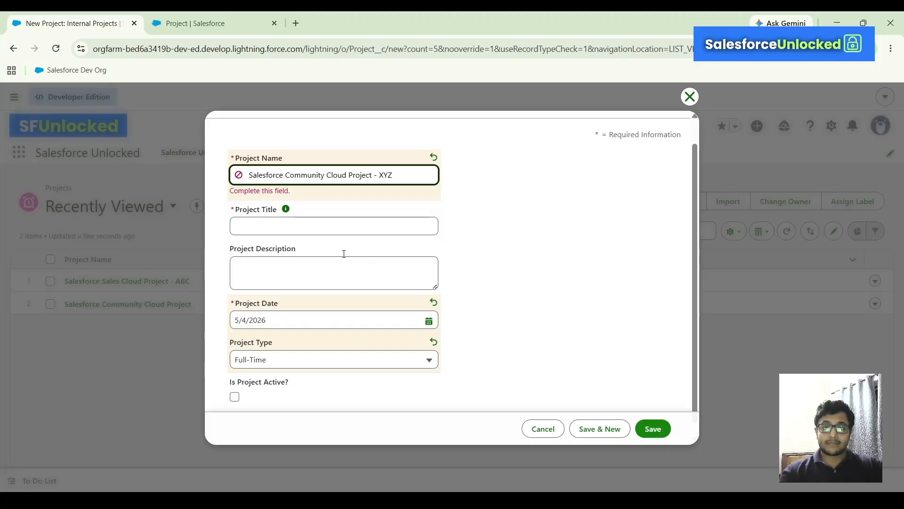
# - Copy the Project Name text into both Project Title and Project Description
pyautogui.tripleClick(420, 172)
pyautogui.hotkey('ctrl', 'c')
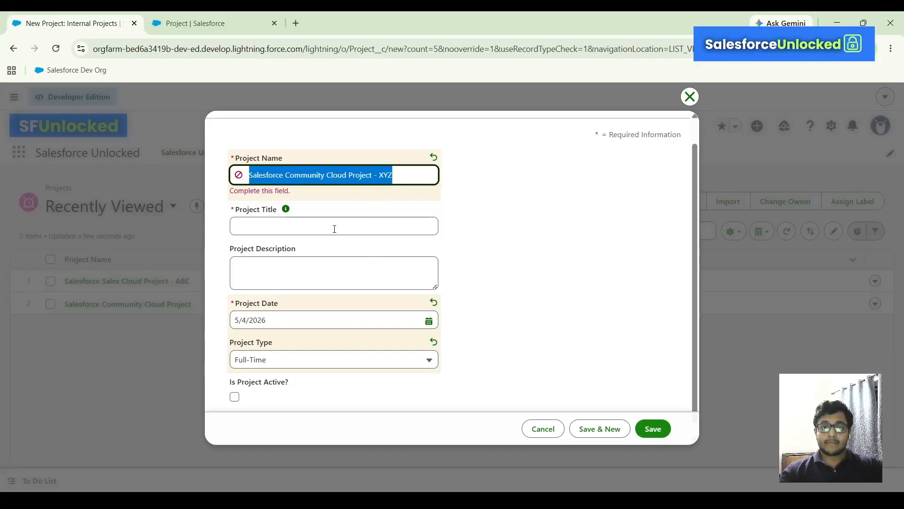
pyautogui.click(335, 229)
pyautogui.hotkey('ctrl', 'v')
pyautogui.click(317, 268)
pyautogui.hotkey('ctrl', 'v')
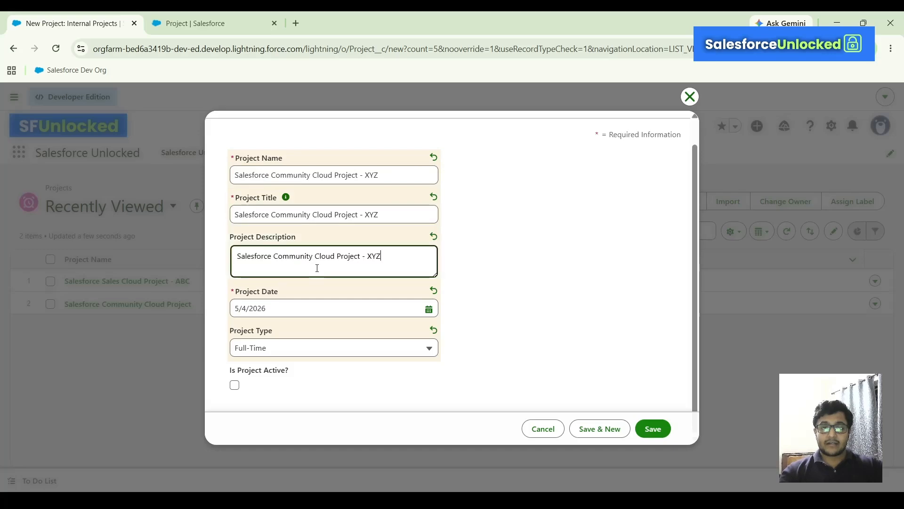
# - Mark the project as active and save the Internal Projects record
pyautogui.click(237, 393)
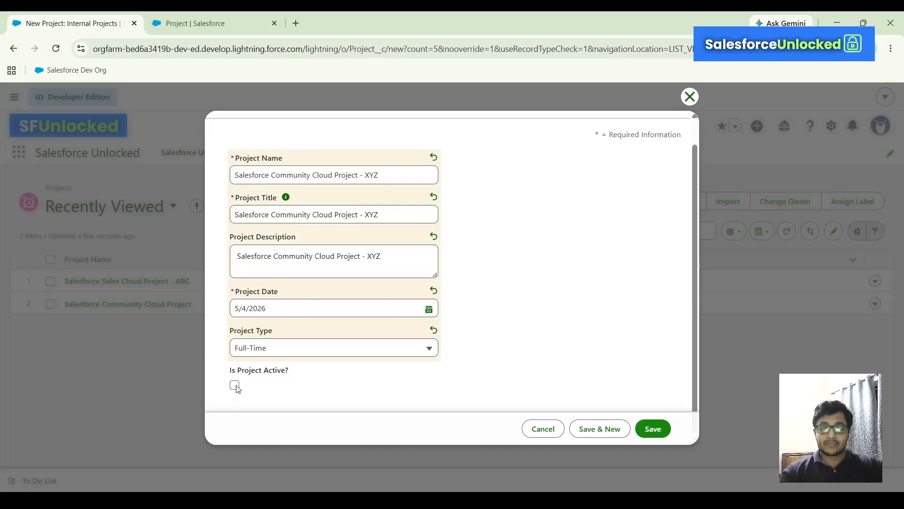
pyautogui.click(235, 385)
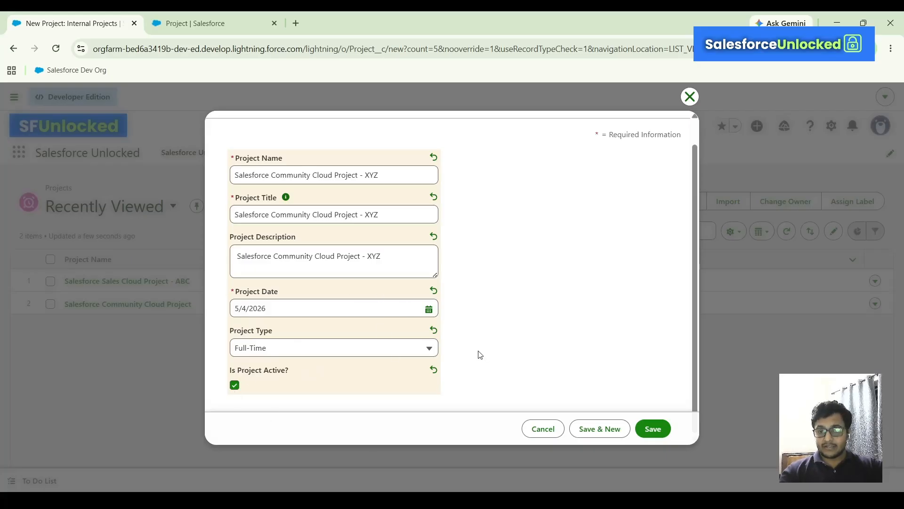
pyautogui.click(653, 428)
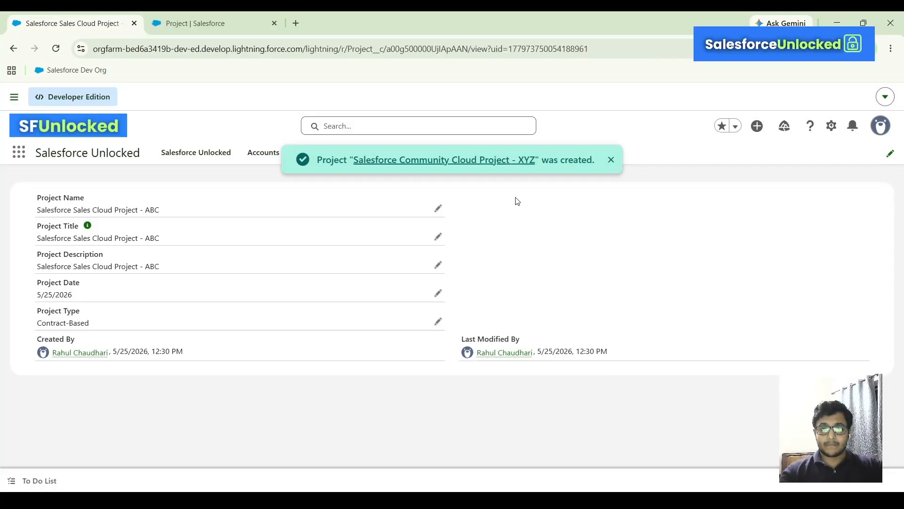
# - Review the fields on the saved "Salesforce Community Cloud Project - XYZ" record and return to the Projects list
pyautogui.click(463, 159)
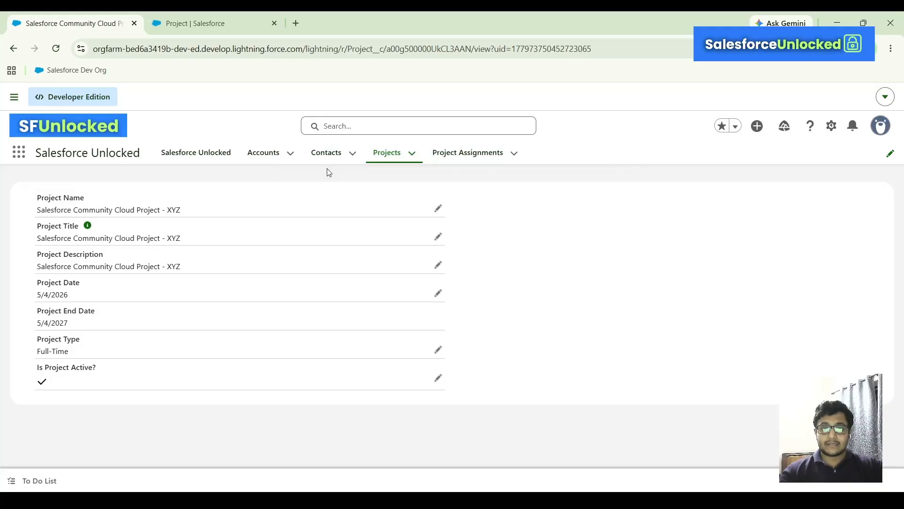
pyautogui.click(399, 155)
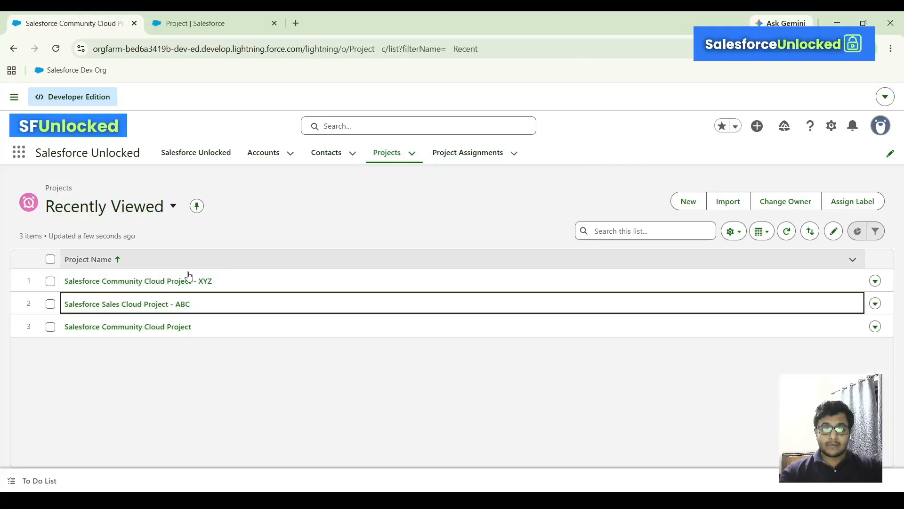
pyautogui.click(108, 282)
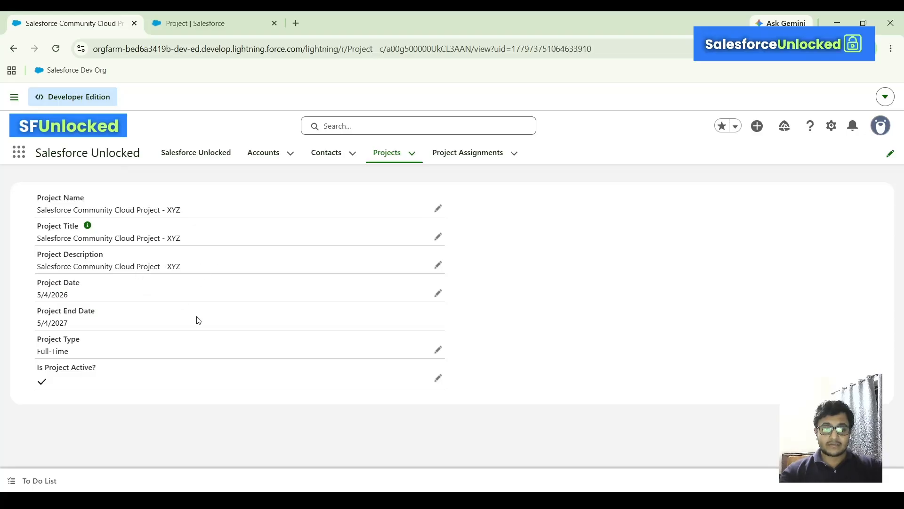
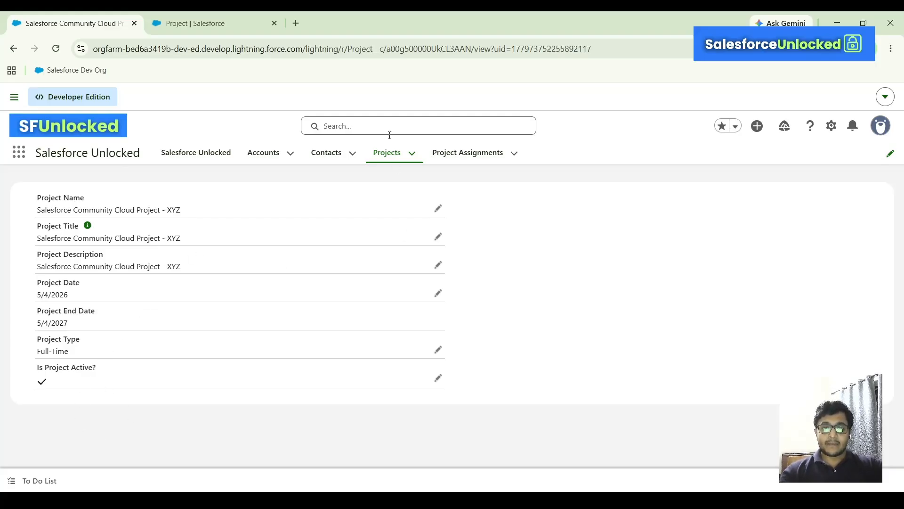
pyautogui.click(390, 158)
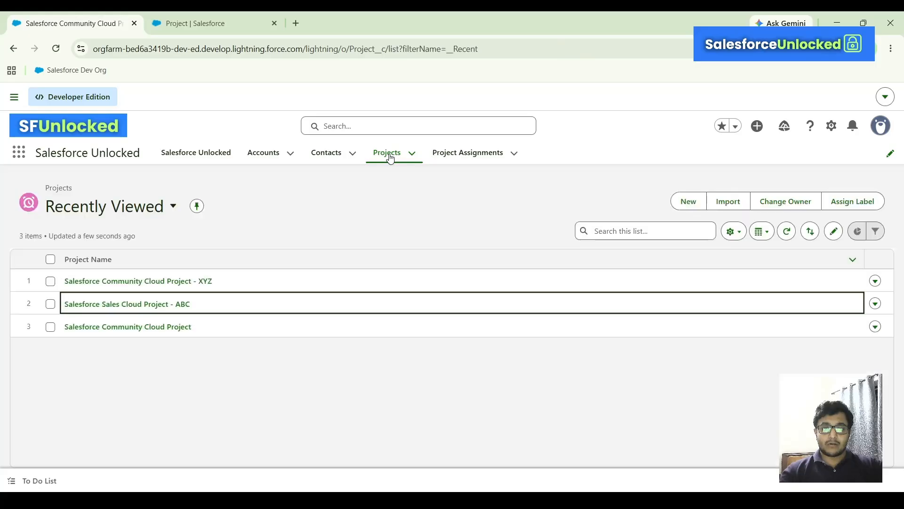
pyautogui.hotkey('alt', 'Tab')
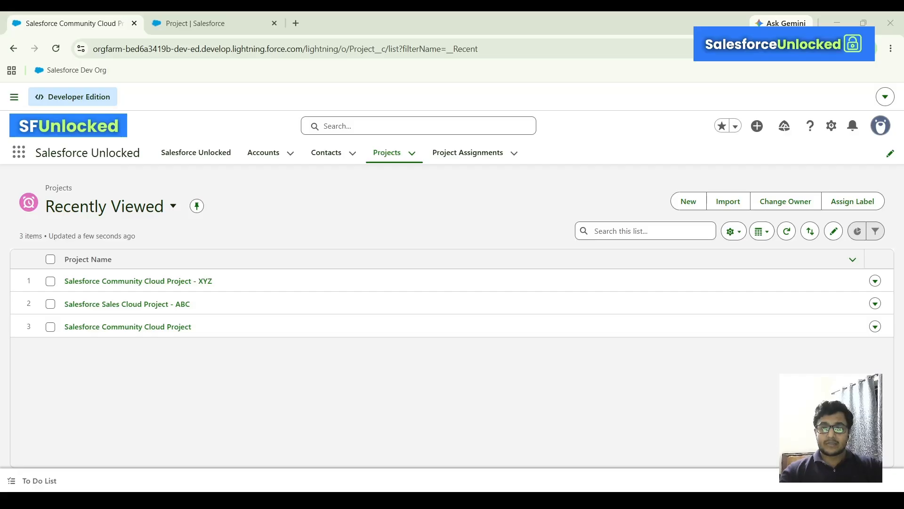
pyautogui.click(462, 303)
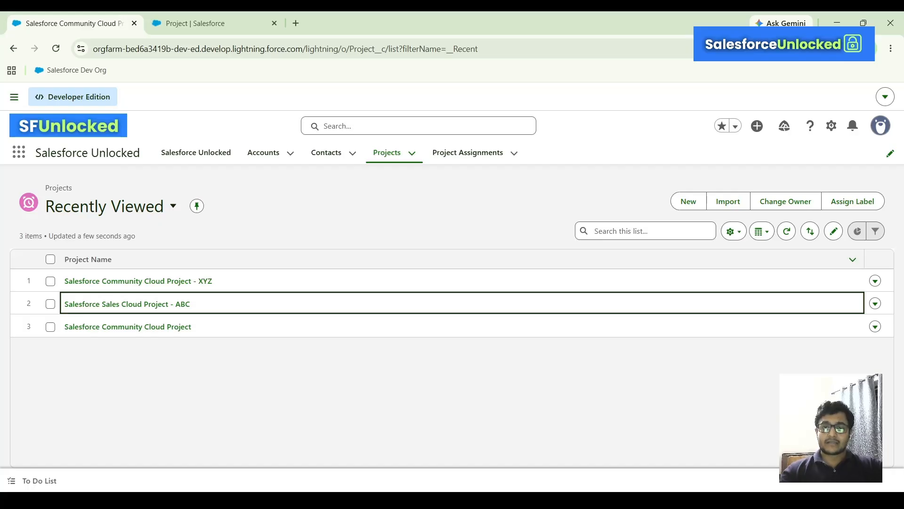
pyautogui.click(258, 219)
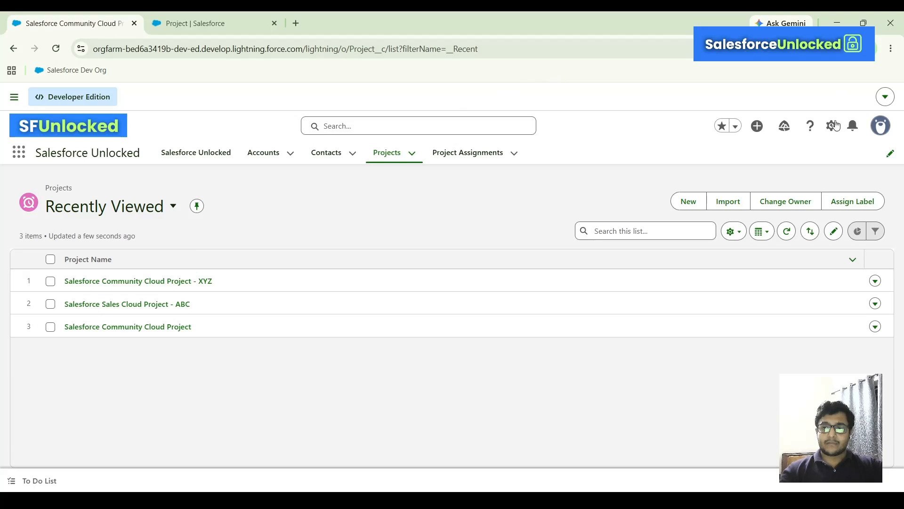
# - Open the Setup home page in a separate browser tab
pyautogui.click(833, 126)
pyautogui.click(736, 185)
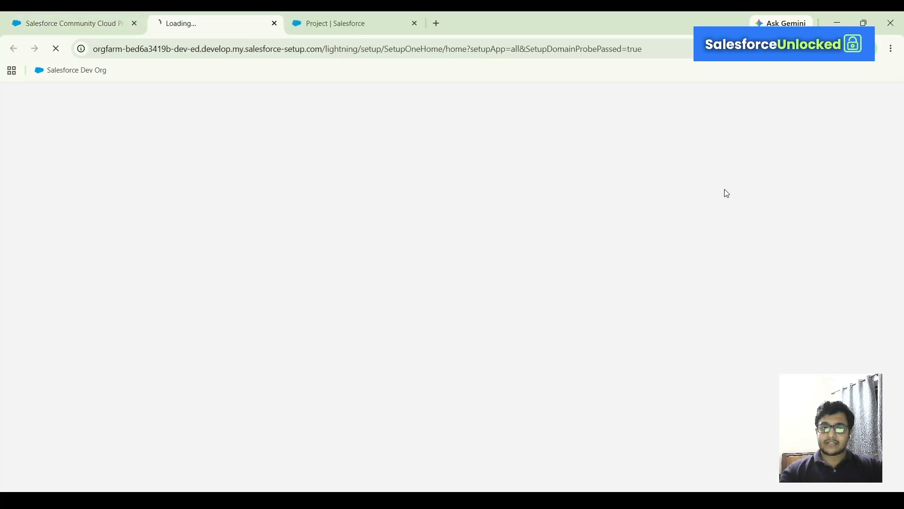
pyautogui.click(90, 13)
pyautogui.click(220, 14)
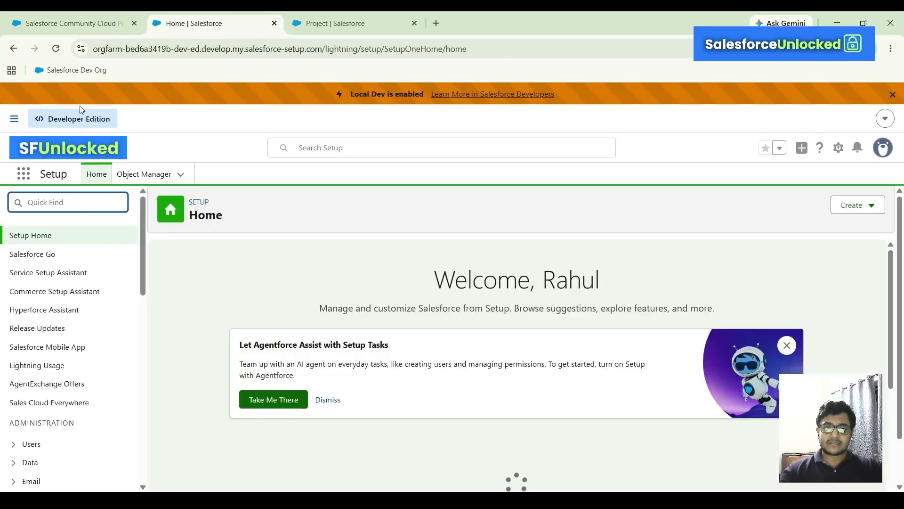
pyautogui.click(66, 15)
pyautogui.click(227, 15)
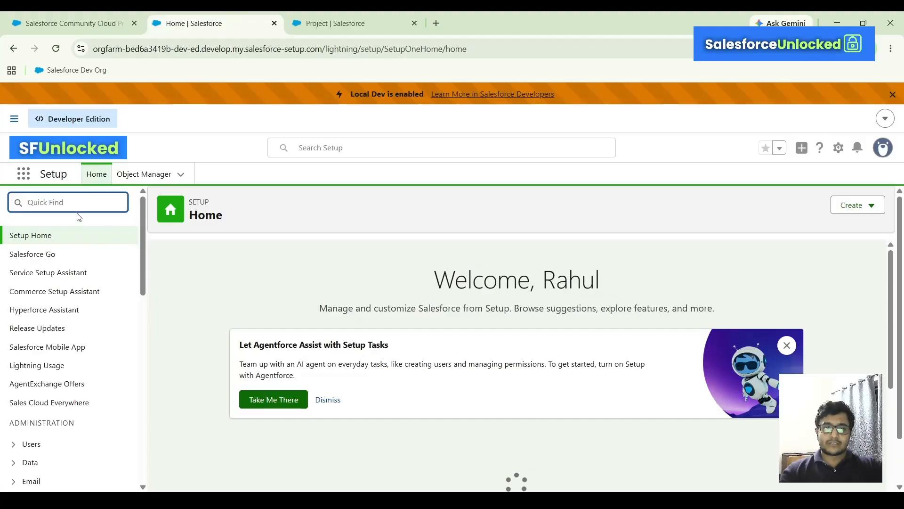
# - Search Setup for "Sales Pro" and open Sales Processes in a new browser tab
pyautogui.write('Sal')
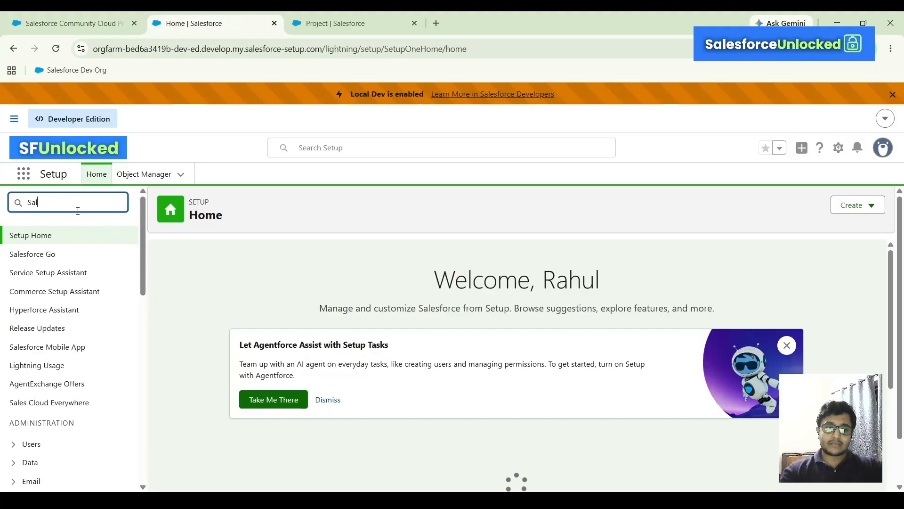
pyautogui.write('es')
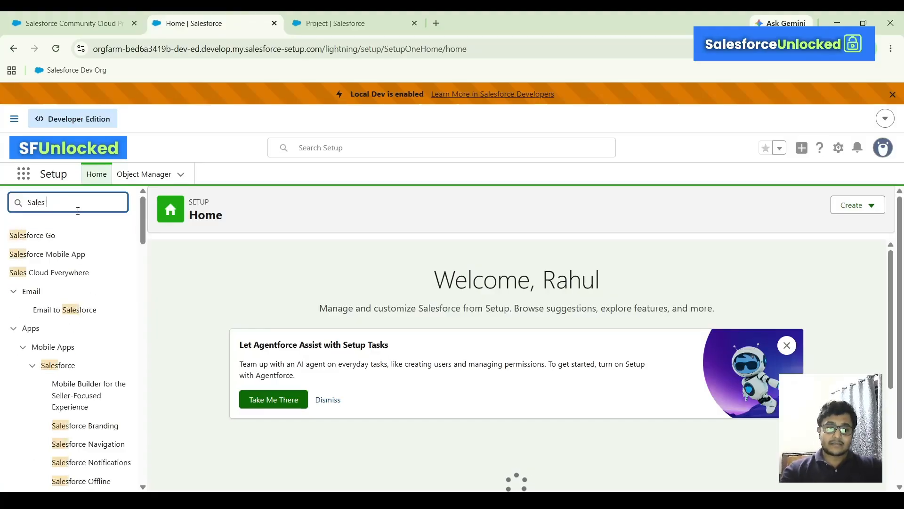
pyautogui.write(' Pro')
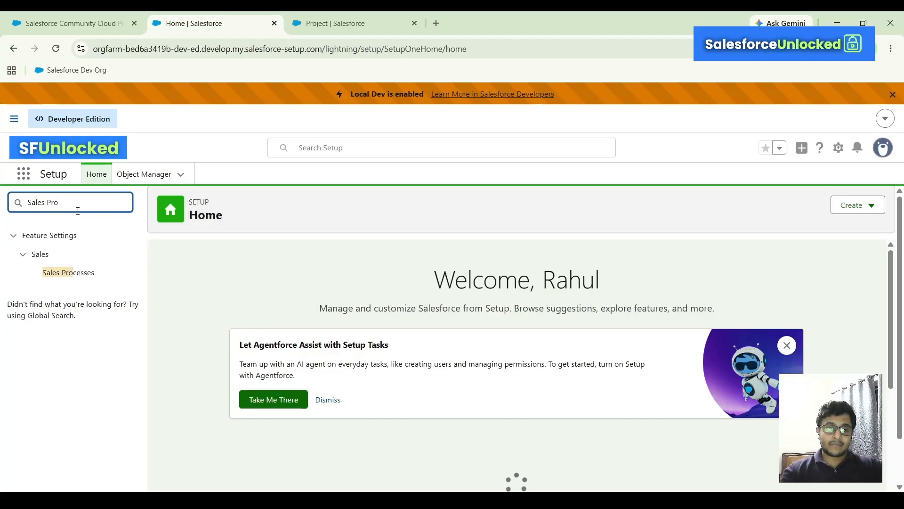
pyautogui.middleClick(68, 272)
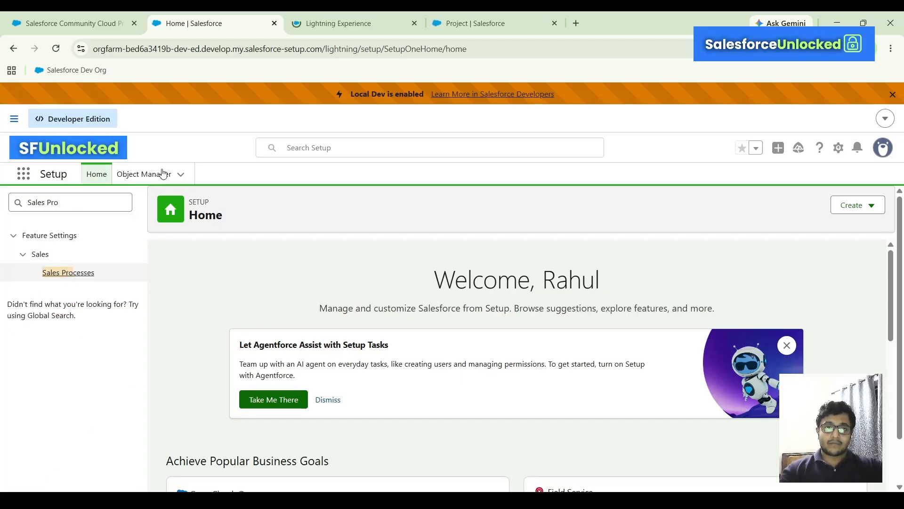
# - Search Setup for "Suppo" and open Support Processes in a new browser tab
pyautogui.click(74, 205)
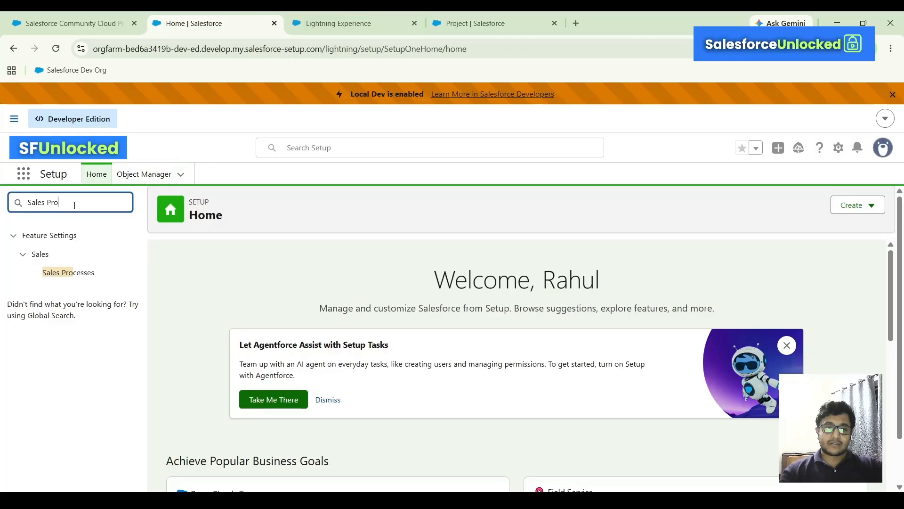
pyautogui.hotkey('ctrl', 'a')
pyautogui.write('Suppo')
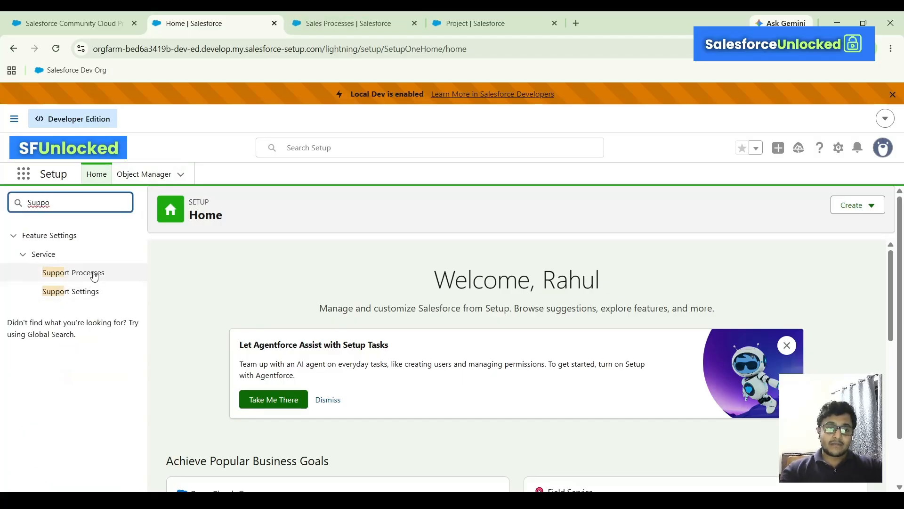
pyautogui.middleClick(89, 273)
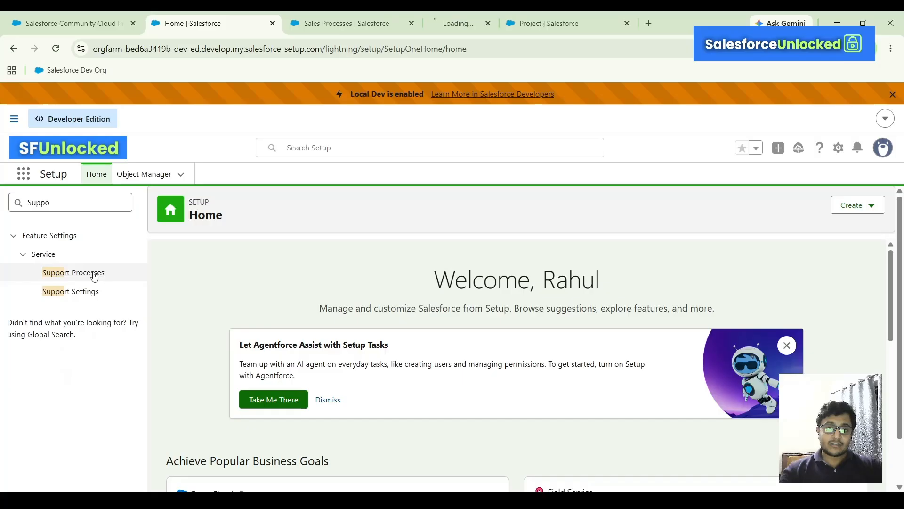
# - Search Setup for "Lead proce" and open Lead Processes in a new browser tab
pyautogui.click(60, 207)
pyautogui.hotkey('ctrl', 'a')
pyautogui.write('LEa')
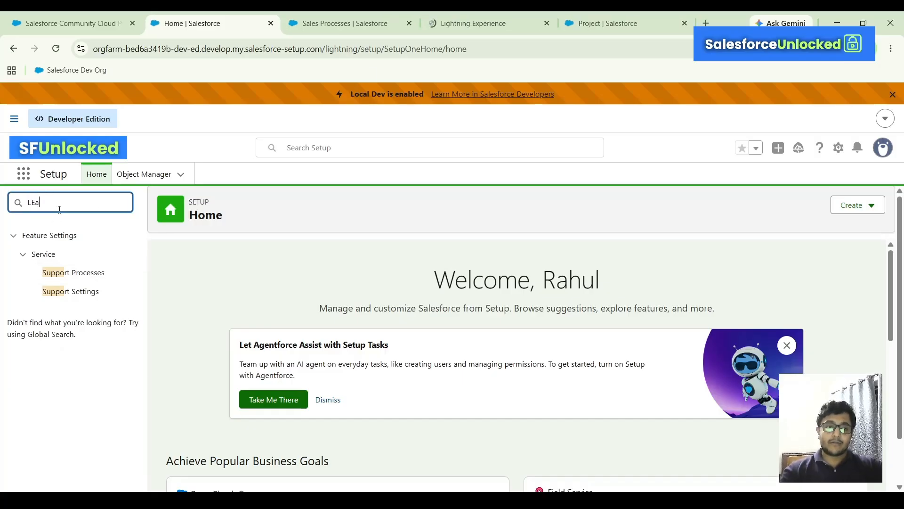
pyautogui.write('d ')
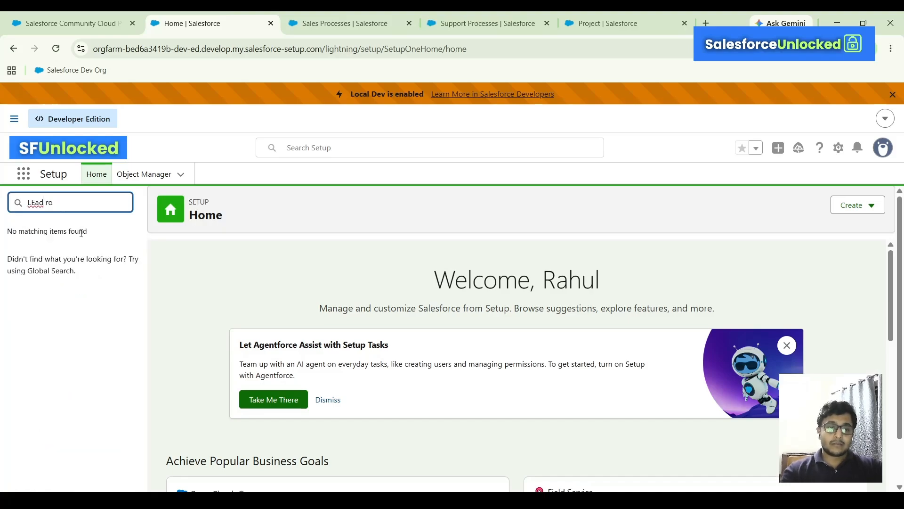
pyautogui.write('proce')
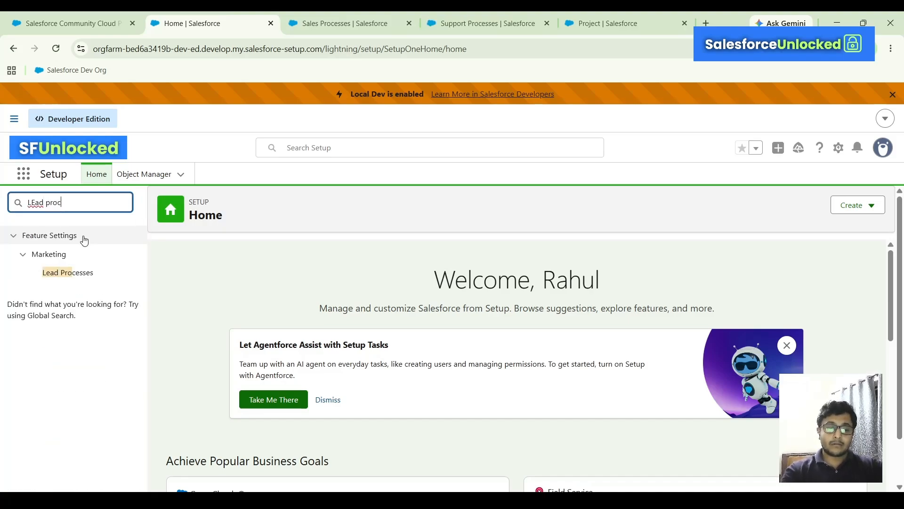
pyautogui.middleClick(73, 273)
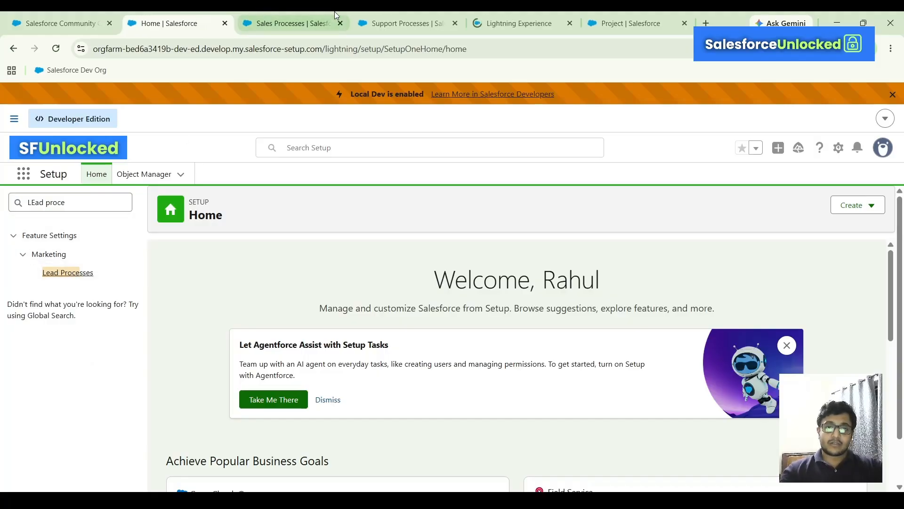
# - Review the Sales Processes, Support Processes and Lead Processes pages, including their notes on associating record types
pyautogui.click(346, 19)
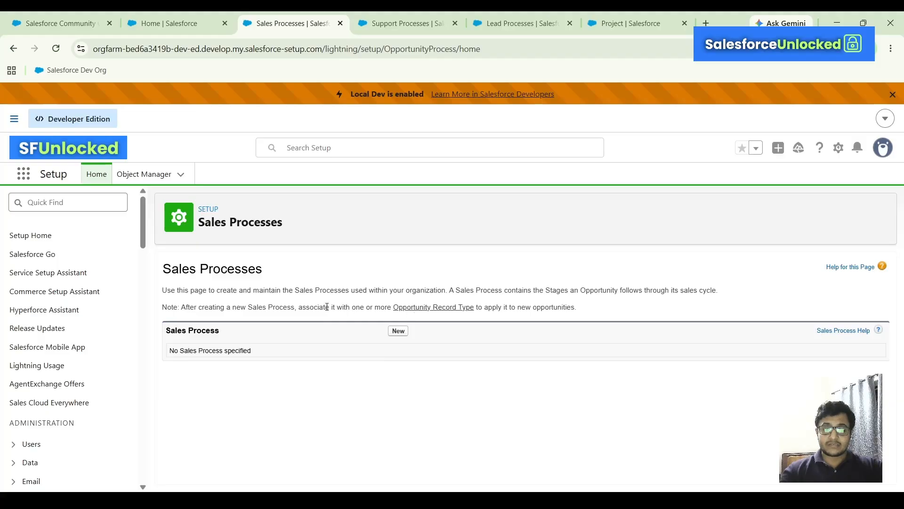
pyautogui.doubleClick(244, 285)
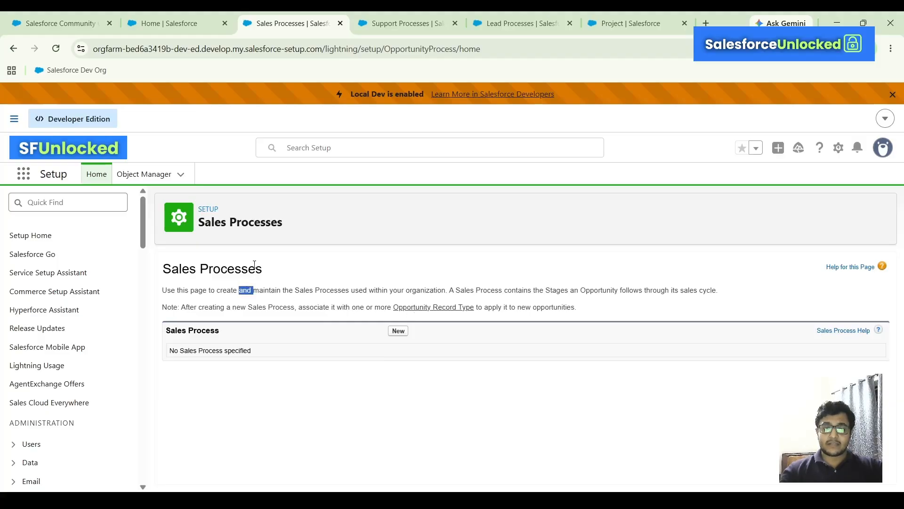
pyautogui.doubleClick(255, 266)
pyautogui.click(282, 268)
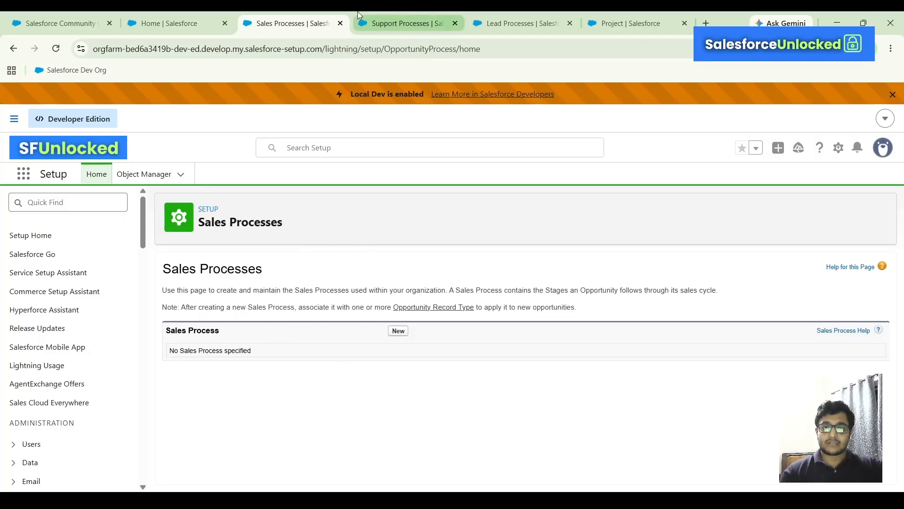
pyautogui.click(381, 15)
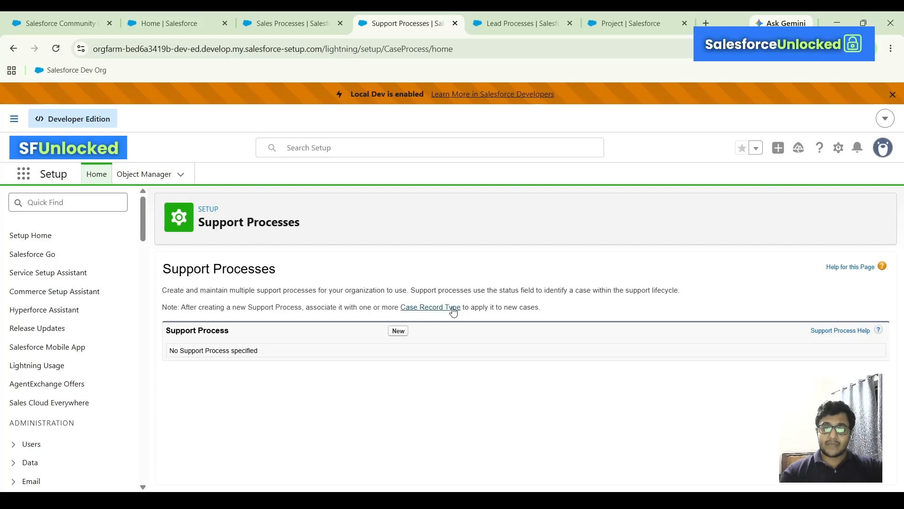
pyautogui.click(511, 23)
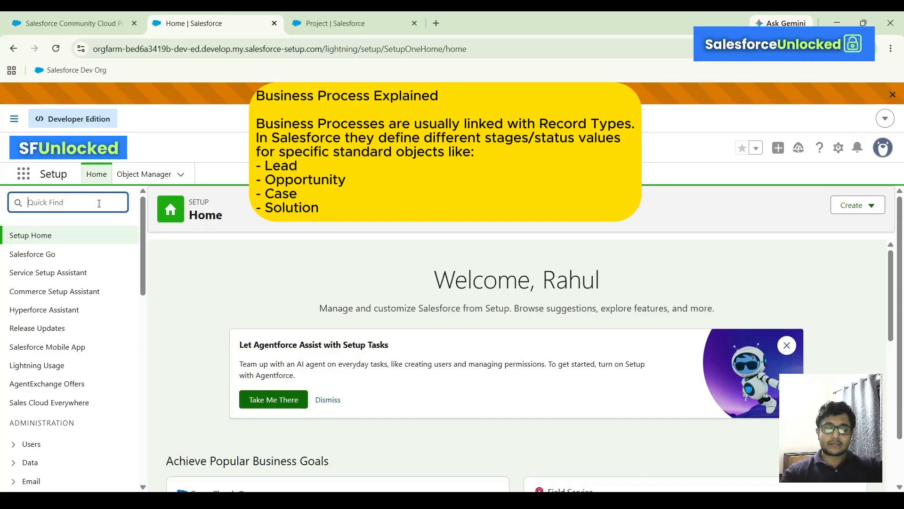
pyautogui.write('Sa')
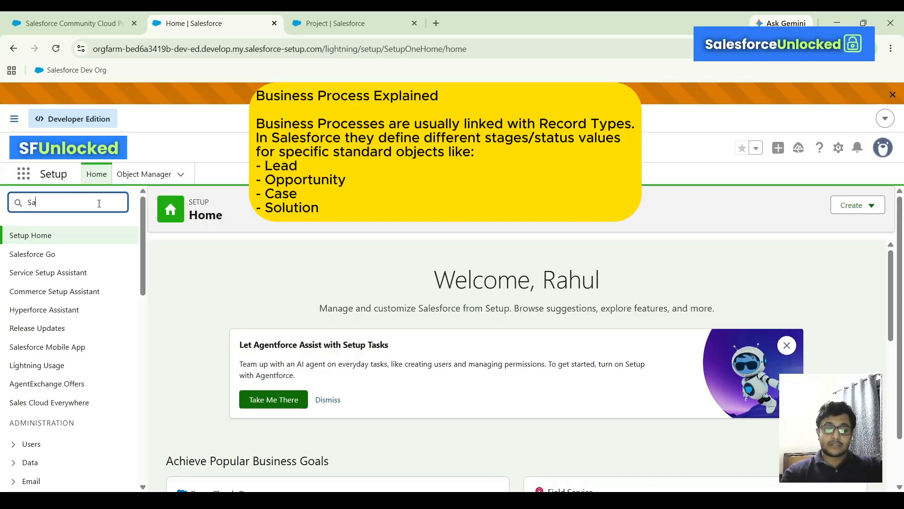
pyautogui.write('lesfo')
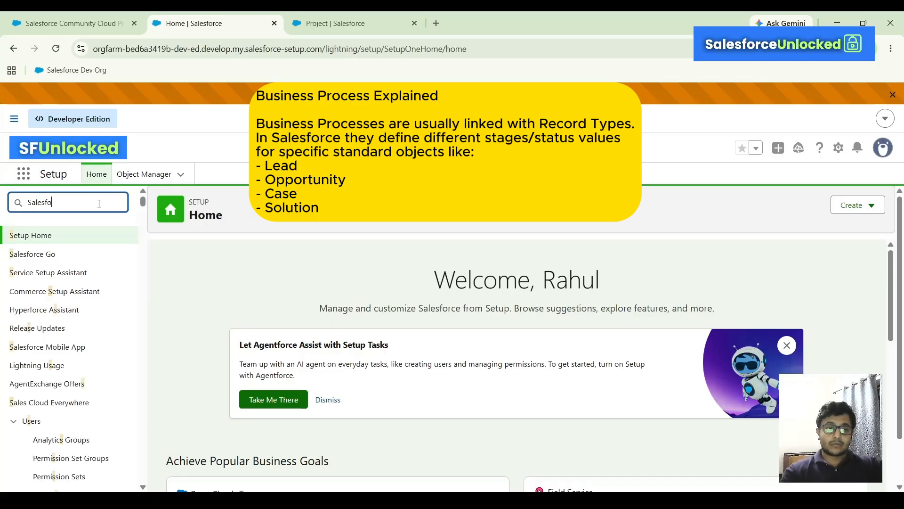
pyautogui.press('BackSpace')
pyautogui.press('BackSpace')
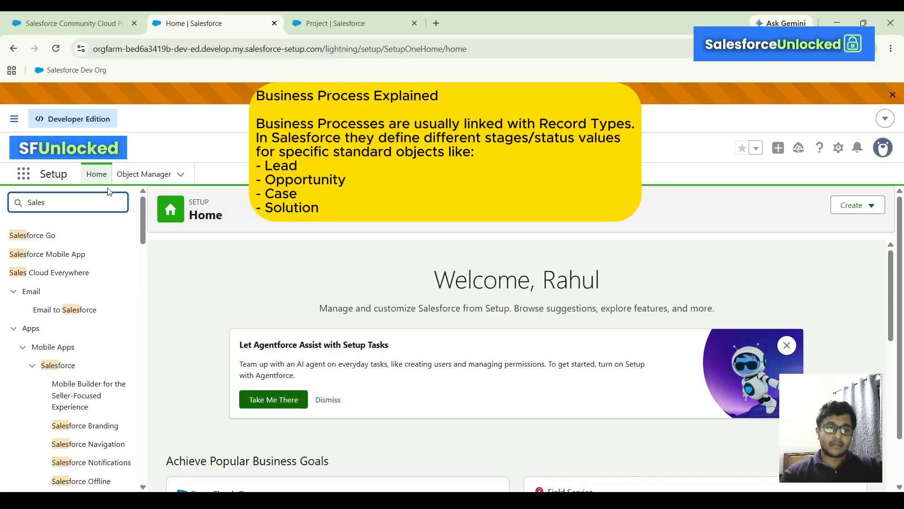
# - Find the Opportunity object in Object Manager by searching for "Oppo" and open it
pyautogui.click(140, 175)
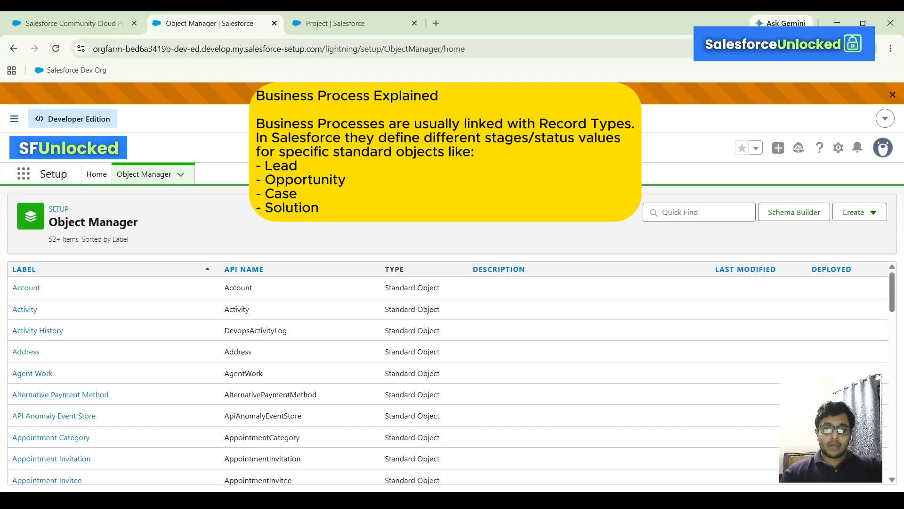
pyautogui.click(683, 217)
pyautogui.write('O')
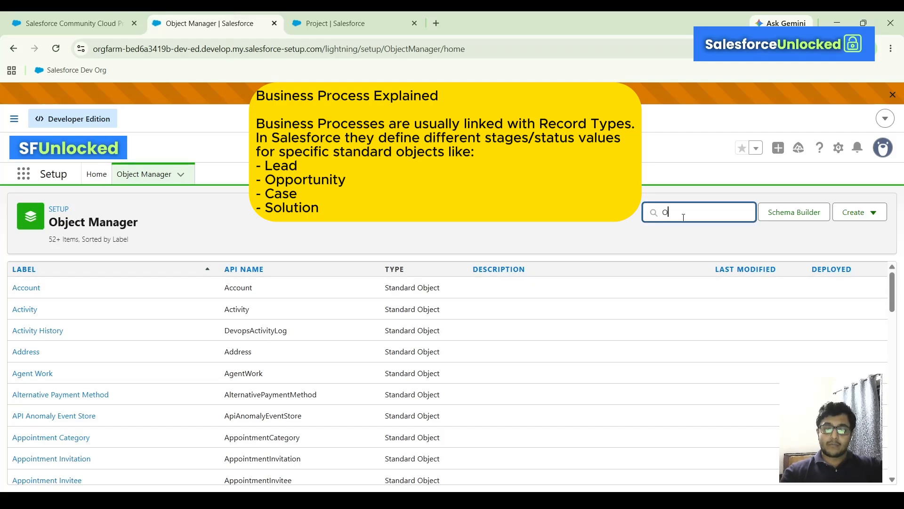
pyautogui.write('ppo')
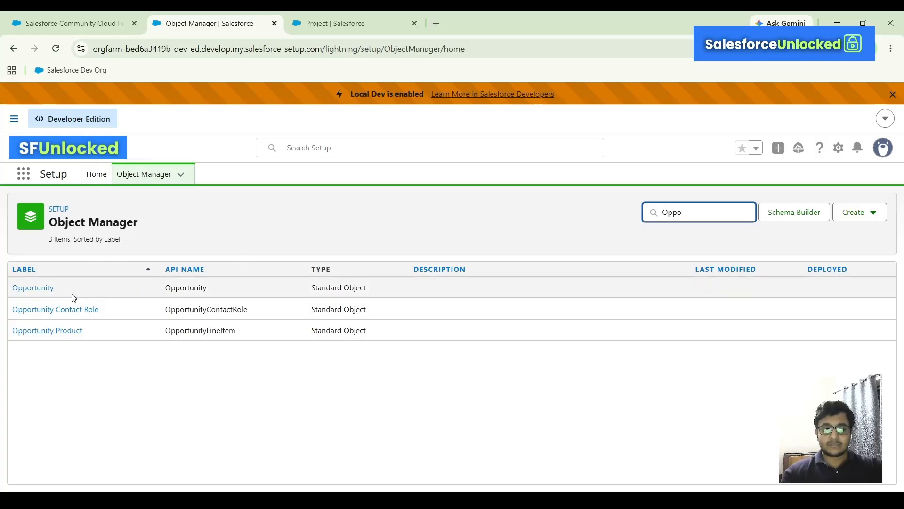
pyautogui.click(46, 289)
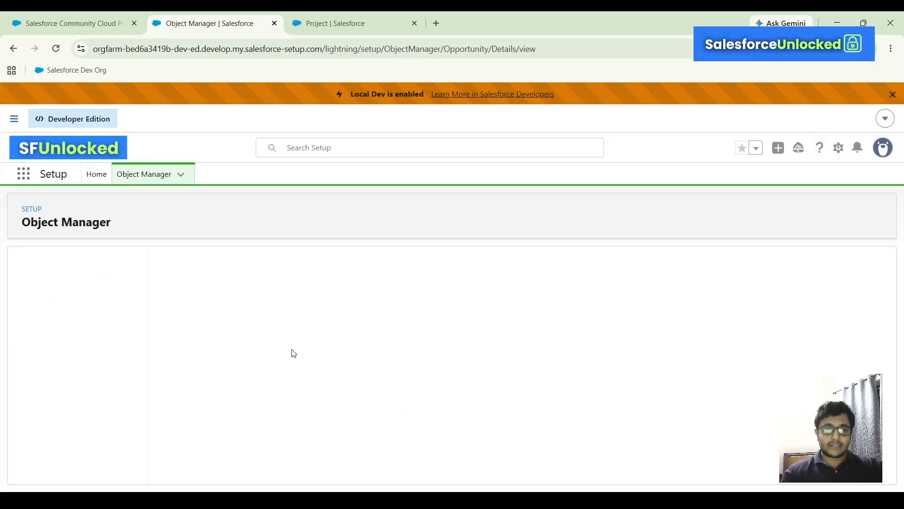
# - Find the Stage field among Opportunity's fields and relationships and open its detail page
pyautogui.click(72, 287)
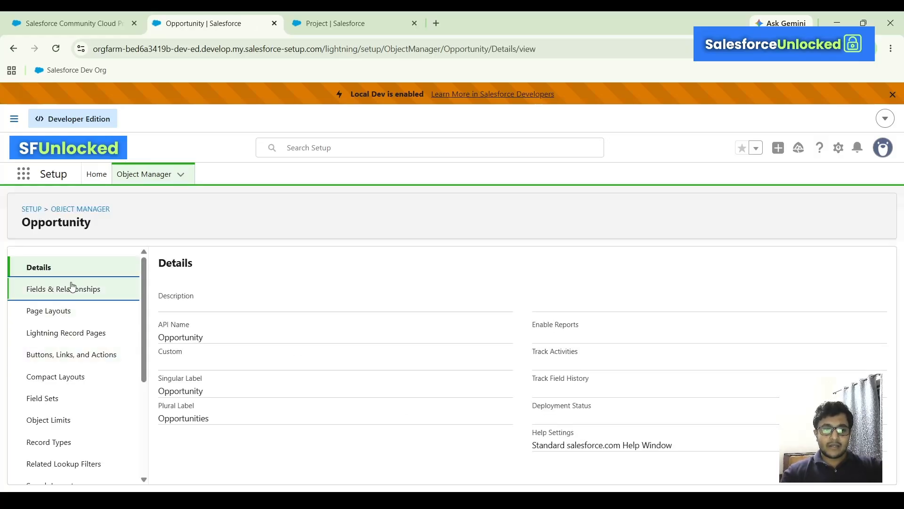
pyautogui.click(547, 266)
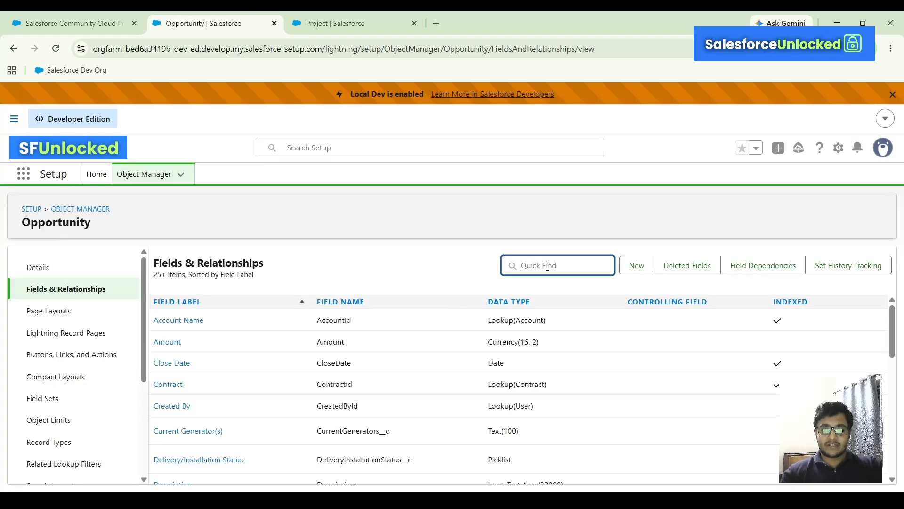
pyautogui.write('Stage')
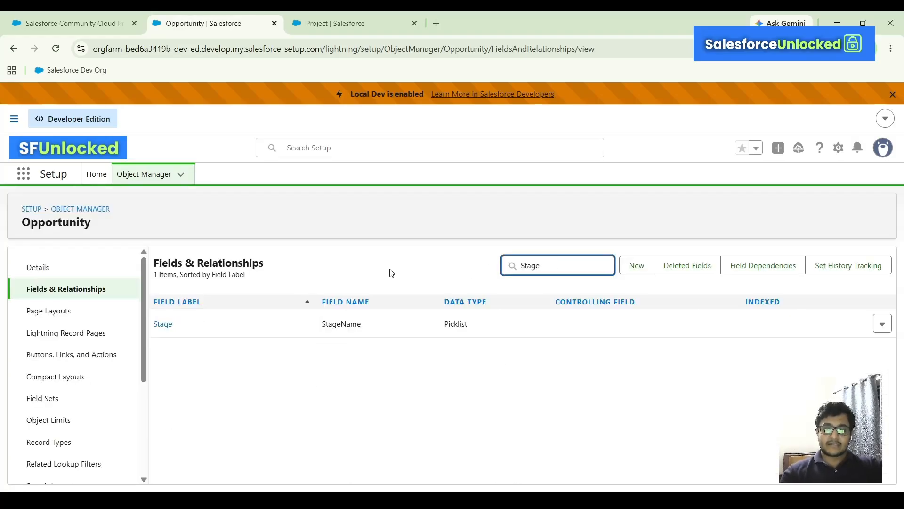
pyautogui.click(162, 328)
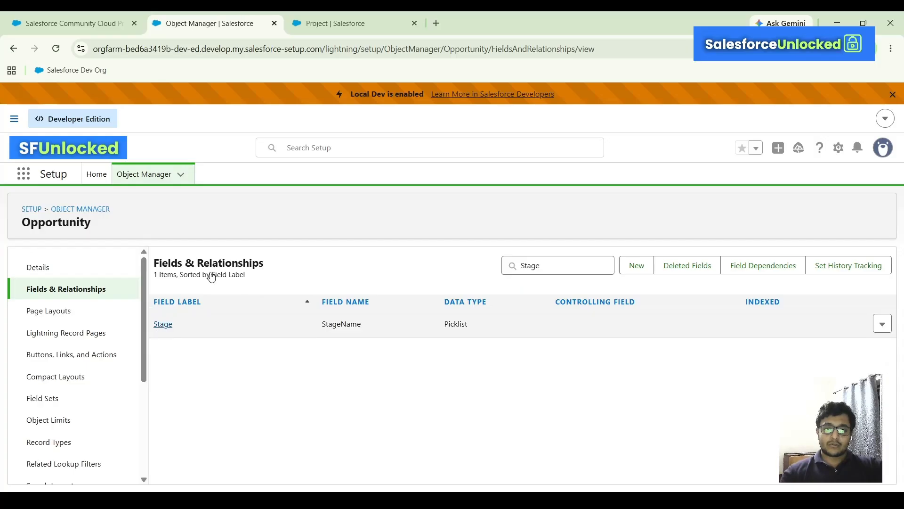
# - Examine the Stage field's details and its Opportunity Stages Picklist Values
pyautogui.scroll(-1, 285, 268)
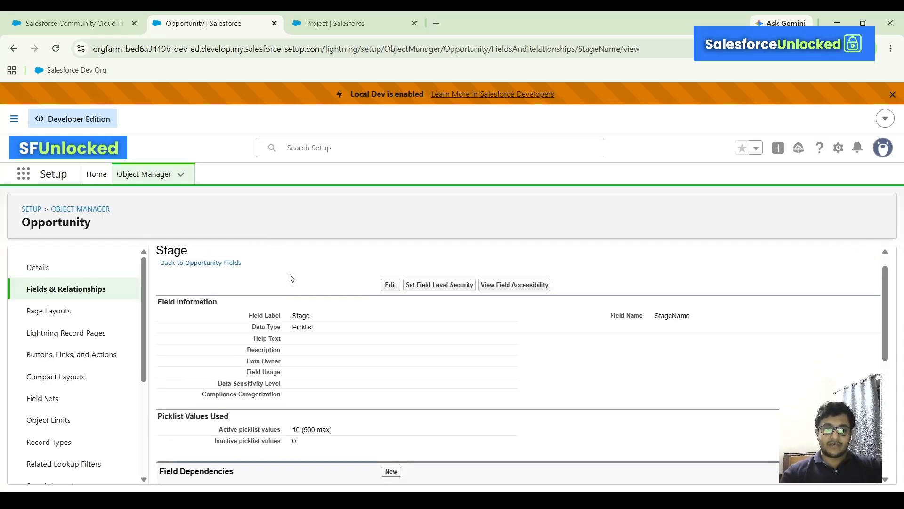
pyautogui.scroll(-6, 384, 329)
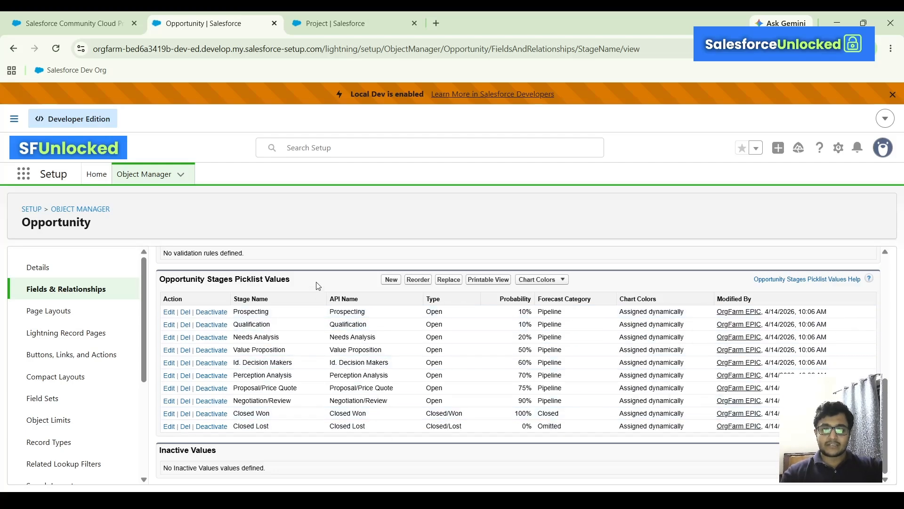
pyautogui.scroll(1, 316, 286)
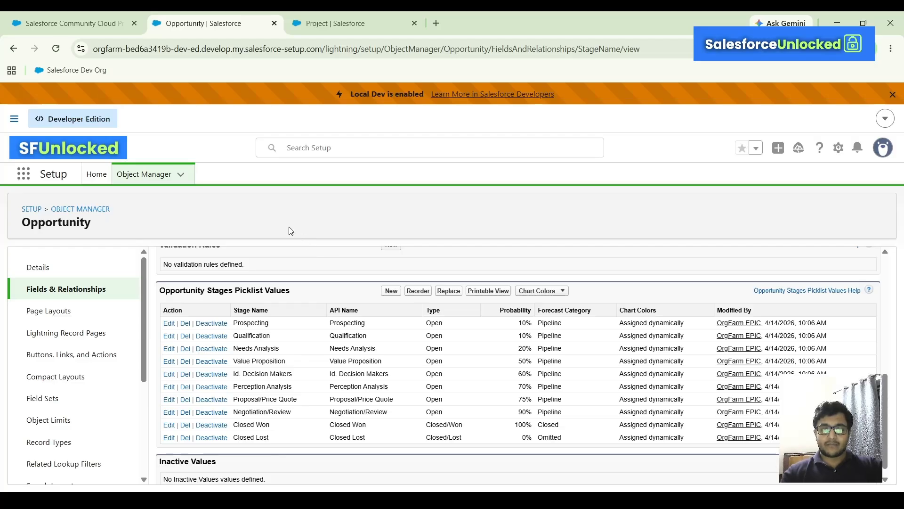
pyautogui.scroll(10, 344, 296)
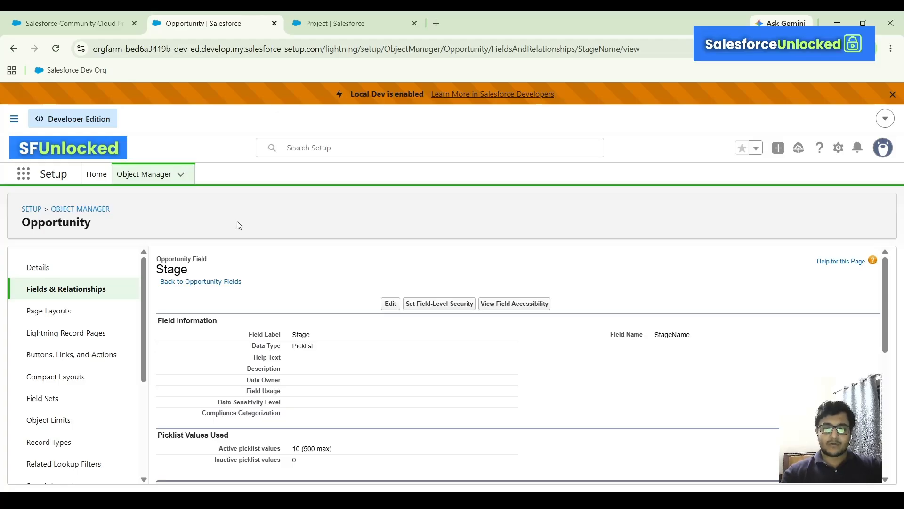
pyautogui.scroll(-10, 278, 305)
pyautogui.scroll(10, 280, 308)
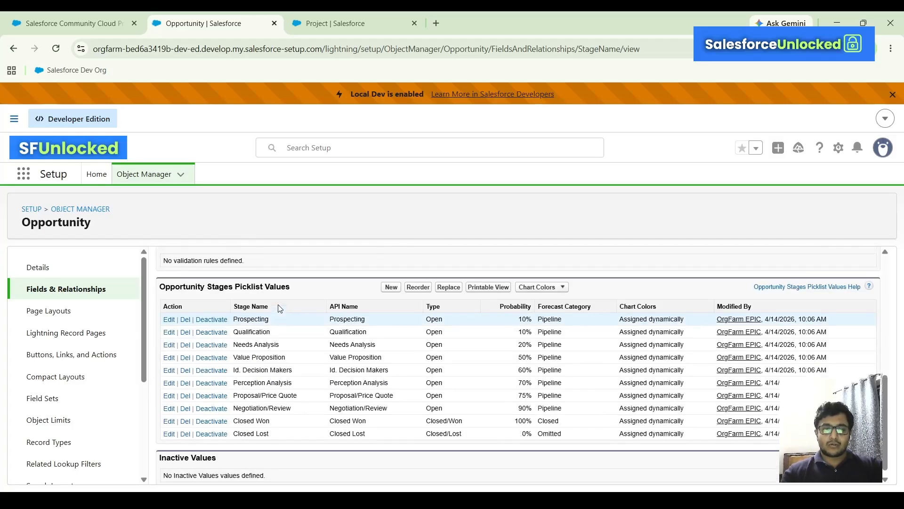
# - Finish reviewing the Stage field's details and open the Opportunity object's record types list
pyautogui.scroll(-10, 280, 308)
pyautogui.scroll(10, 288, 335)
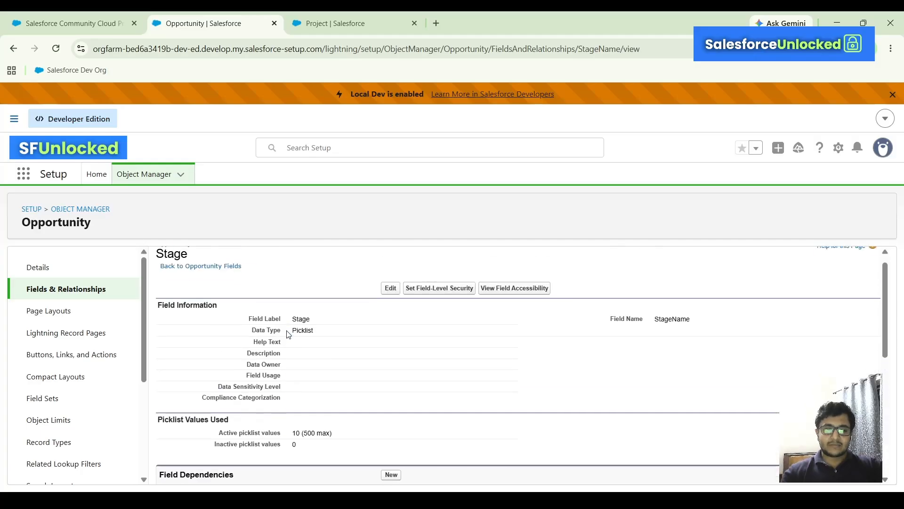
pyautogui.scroll(-3, 70, 283)
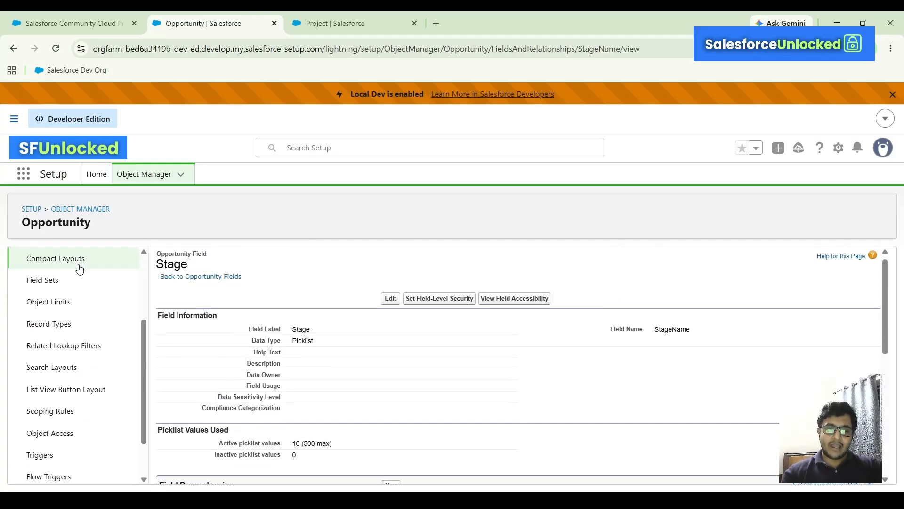
pyautogui.scroll(1, 70, 289)
pyautogui.scroll(1, 78, 292)
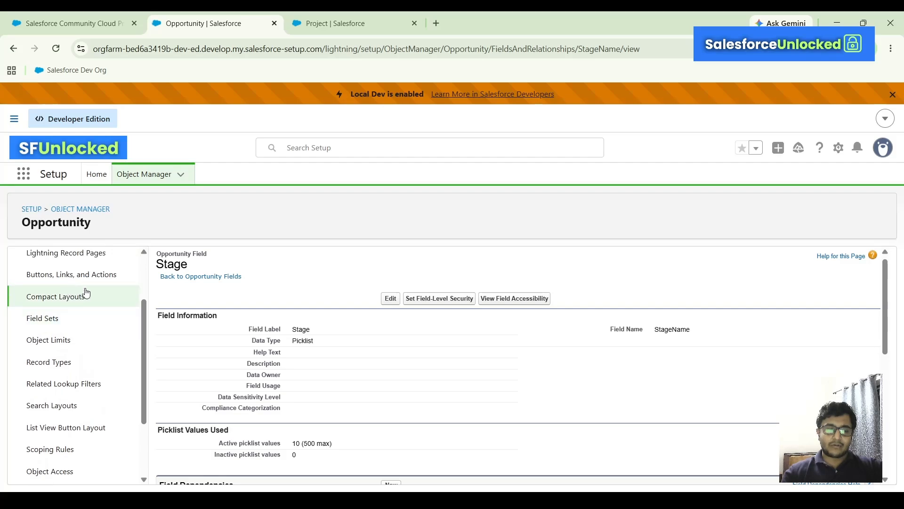
pyautogui.scroll(-3, 101, 330)
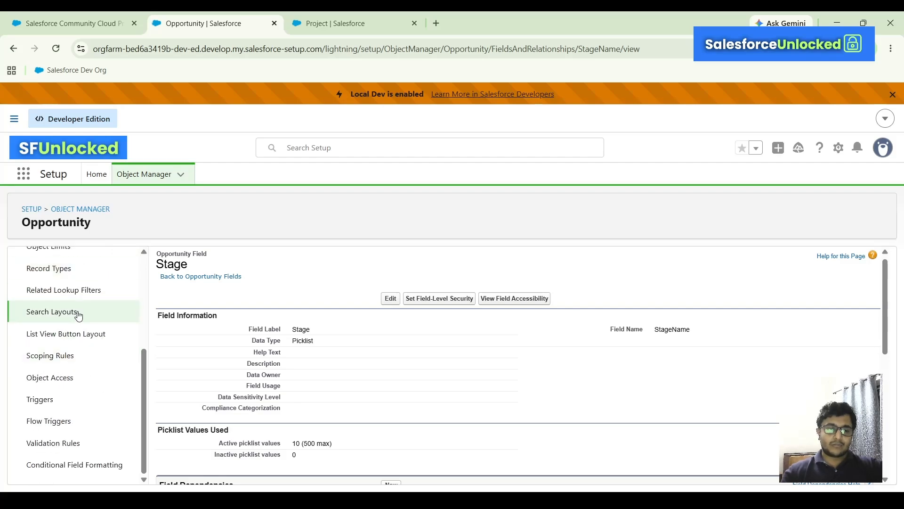
pyautogui.scroll(1, 80, 282)
pyautogui.click(71, 286)
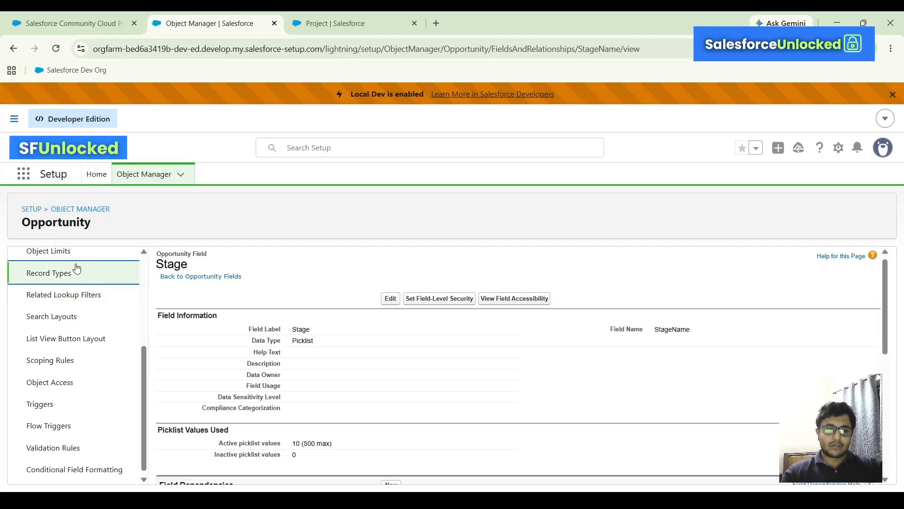
pyautogui.scroll(-2, 61, 430)
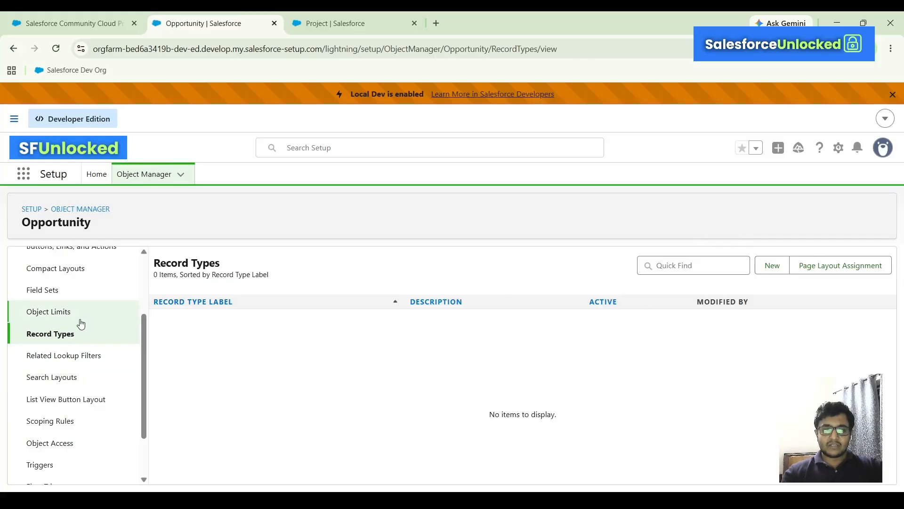
# - Try to create a new Opportunity record type and read the notice about the sales process it requires
pyautogui.click(774, 263)
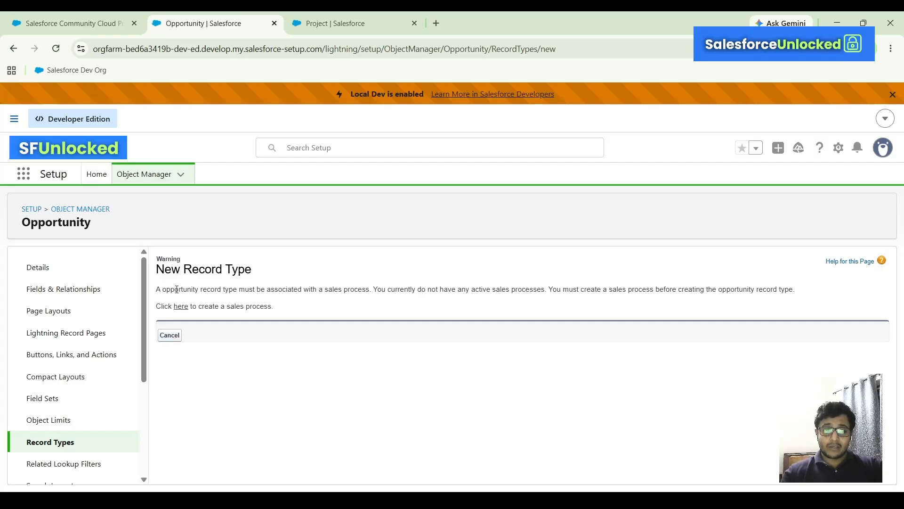
pyautogui.moveTo(176, 289); pyautogui.dragTo(336, 288)
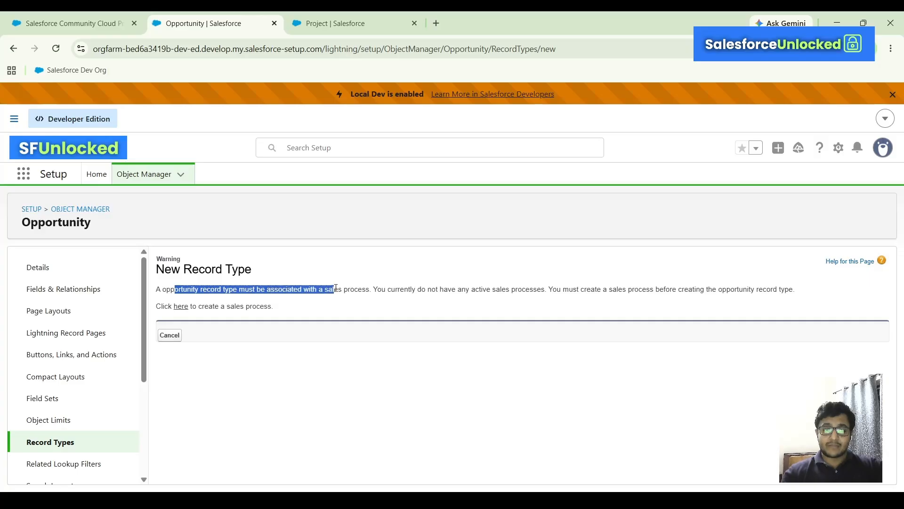
pyautogui.doubleClick(361, 287)
pyautogui.click(420, 298)
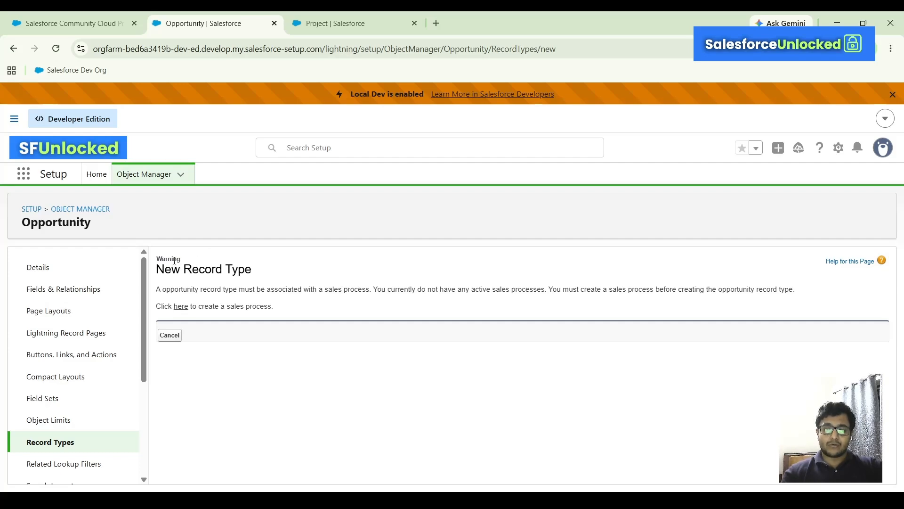
pyautogui.moveTo(159, 281); pyautogui.dragTo(301, 306)
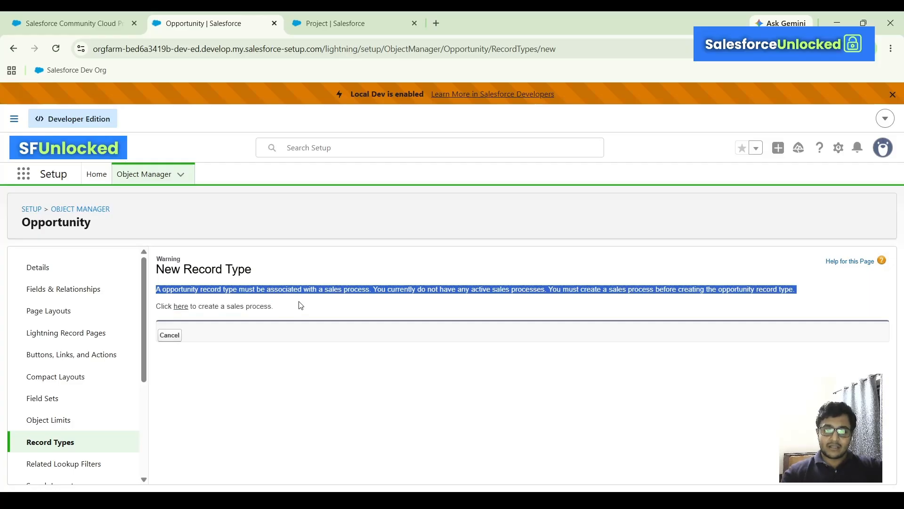
pyautogui.click(294, 308)
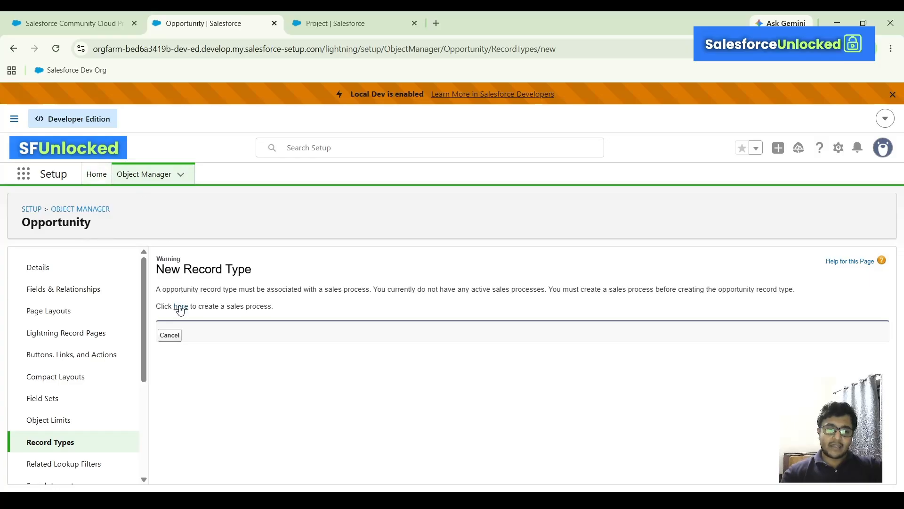
# - Go to Setup Home, search for "Sales process" and open the Sales Processes page
pyautogui.click(94, 178)
pyautogui.click(66, 201)
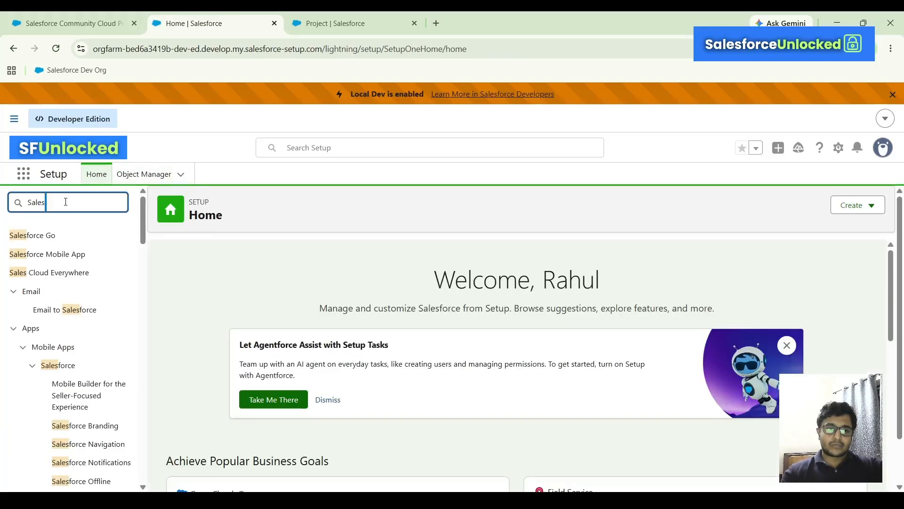
pyautogui.write('process')
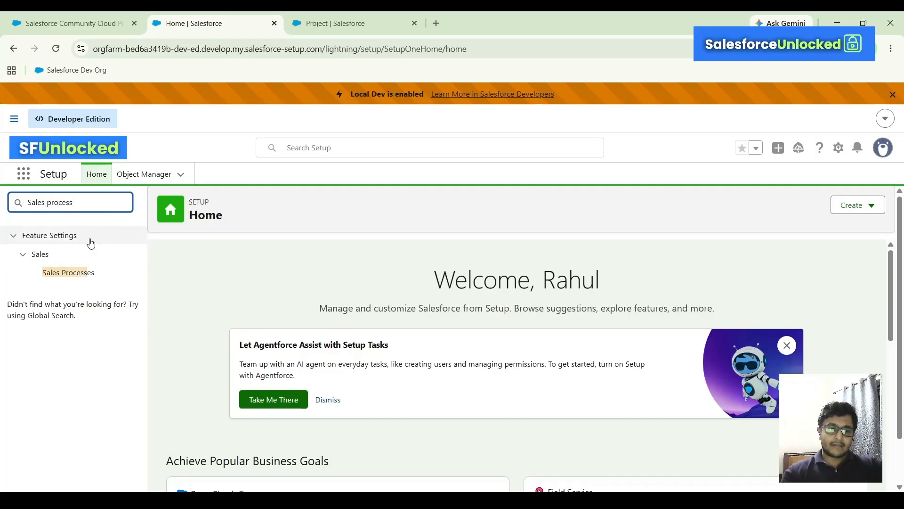
pyautogui.click(69, 269)
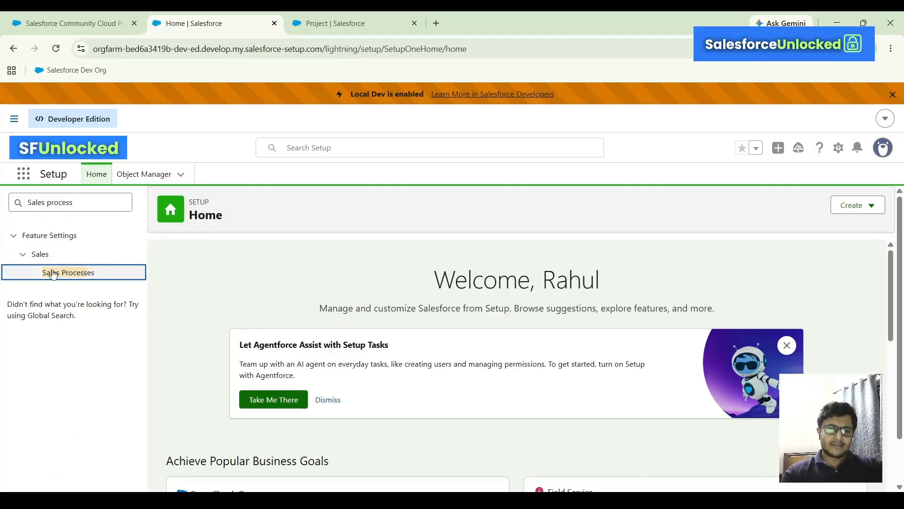
pyautogui.click(54, 274)
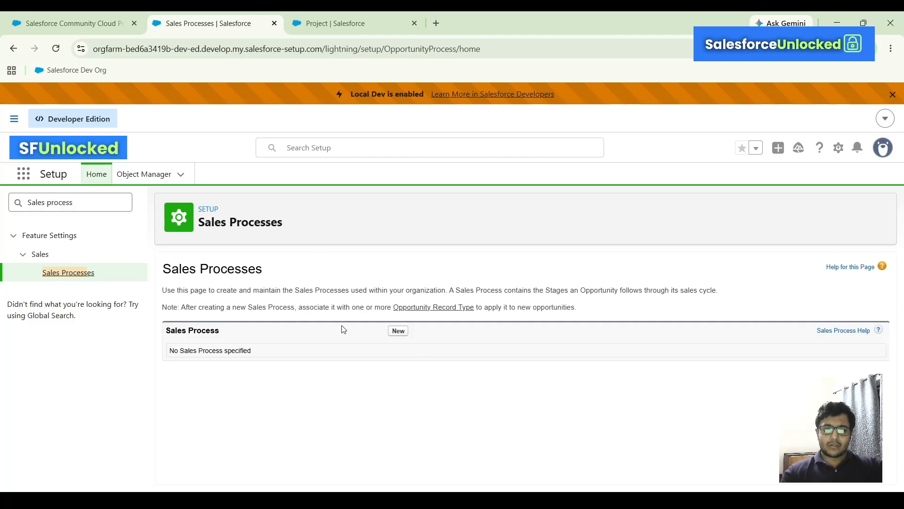
# - Start a new sales process with Master kept as the existing sales process, ready for its name to be entered
pyautogui.click(399, 332)
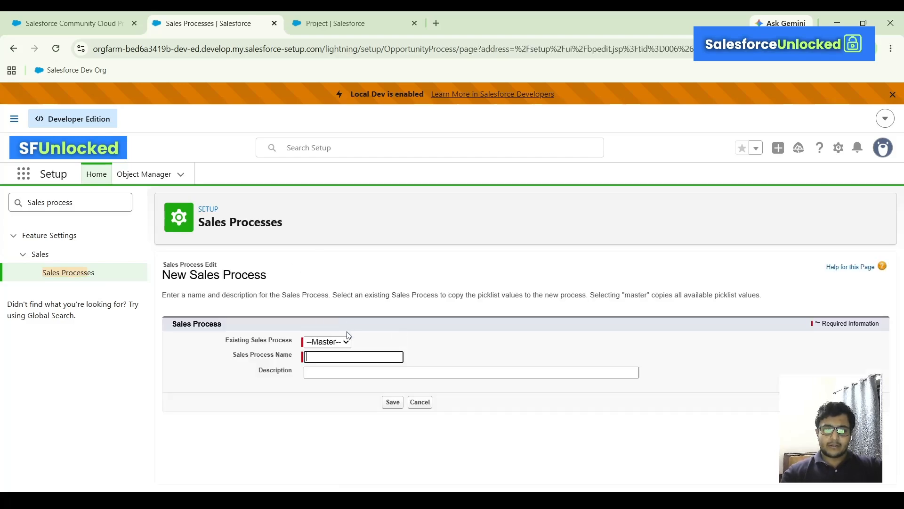
pyautogui.click(341, 343)
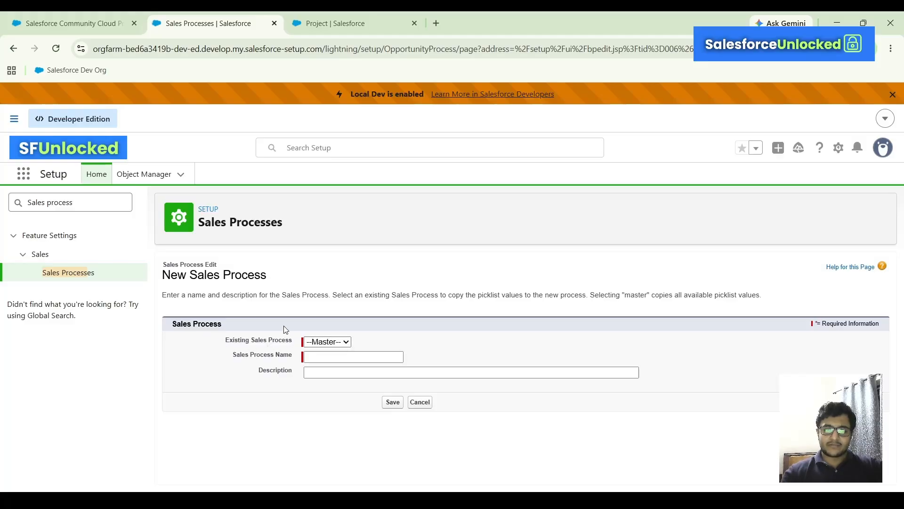
pyautogui.click(335, 355)
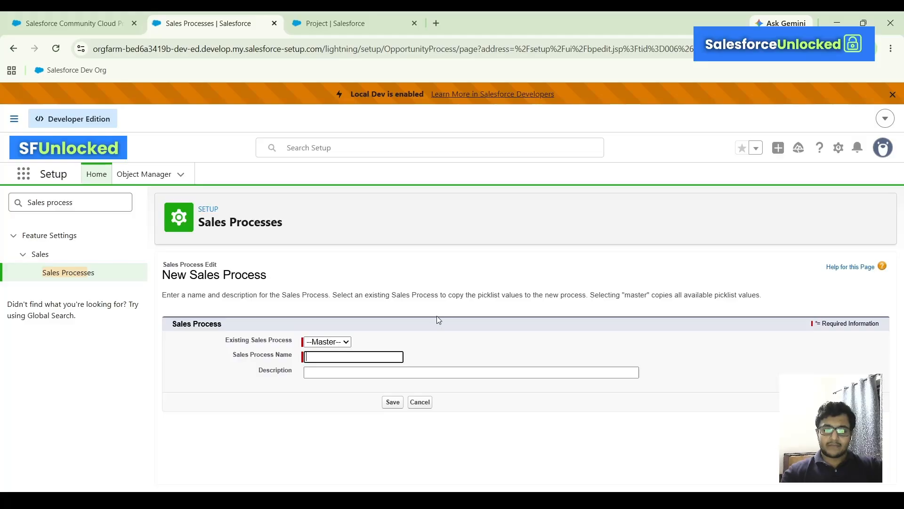
pyautogui.click(455, 315)
pyautogui.click(375, 357)
pyautogui.click(356, 364)
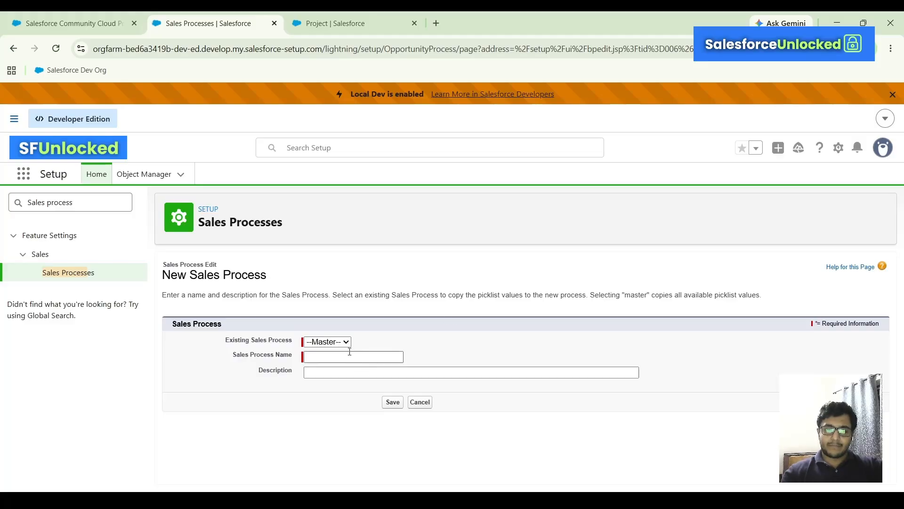
pyautogui.click(350, 352)
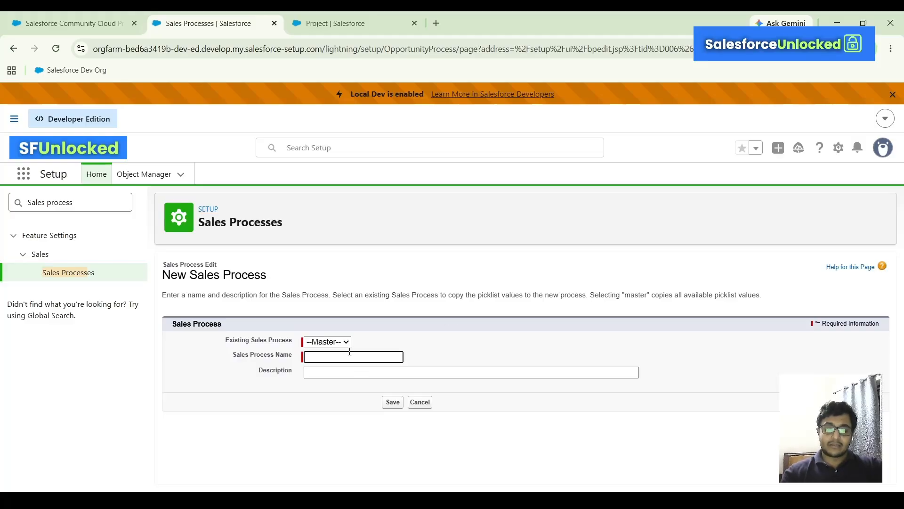
pyautogui.click(460, 321)
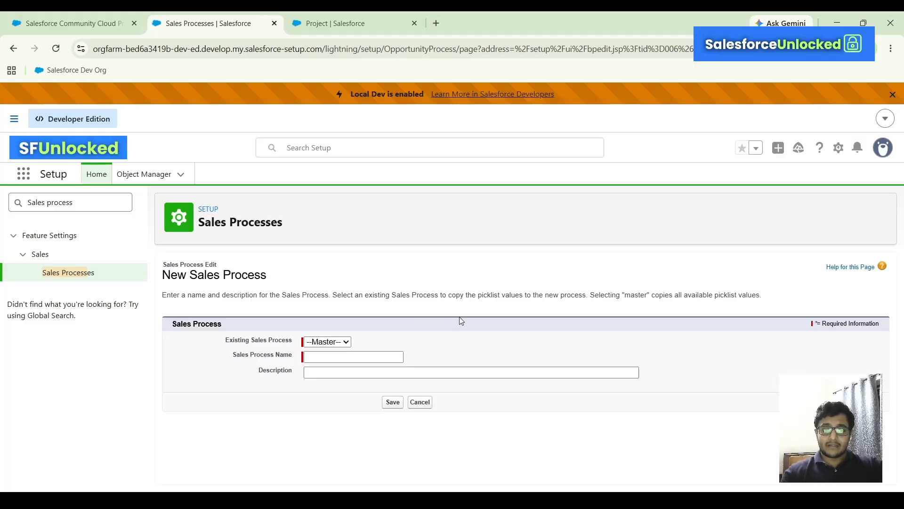
pyautogui.click(394, 353)
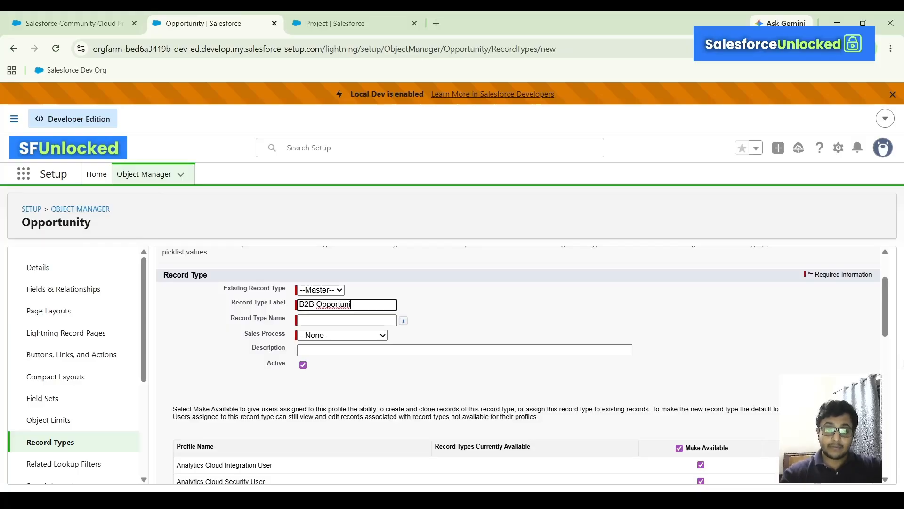
# - Label the new Opportunity record type "B2B Opportunities" and associate it with the B2B Sales Process
pyautogui.write('ties')
pyautogui.click(674, 325)
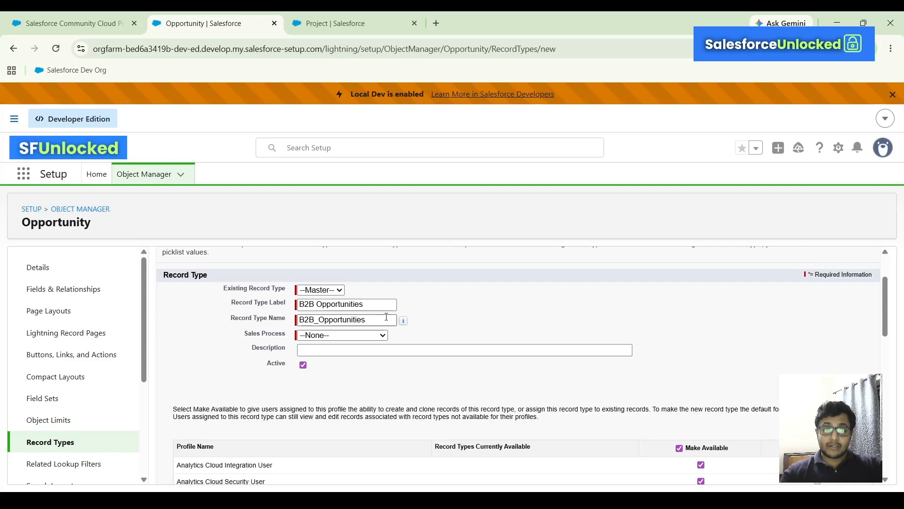
pyautogui.click(343, 335)
pyautogui.click(343, 355)
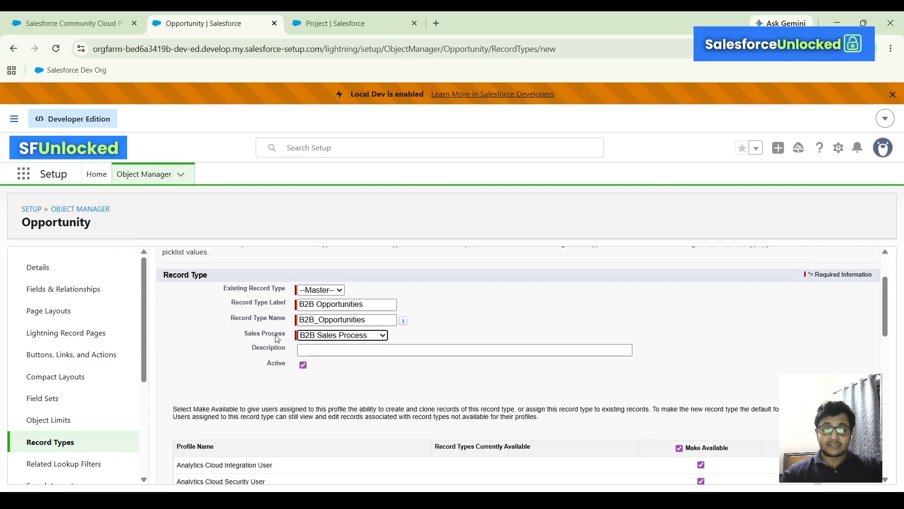
# - Examine the Make Available and Make Default settings across all profiles for the new B2B Opportunities record type
pyautogui.scroll(-4, 450, 341)
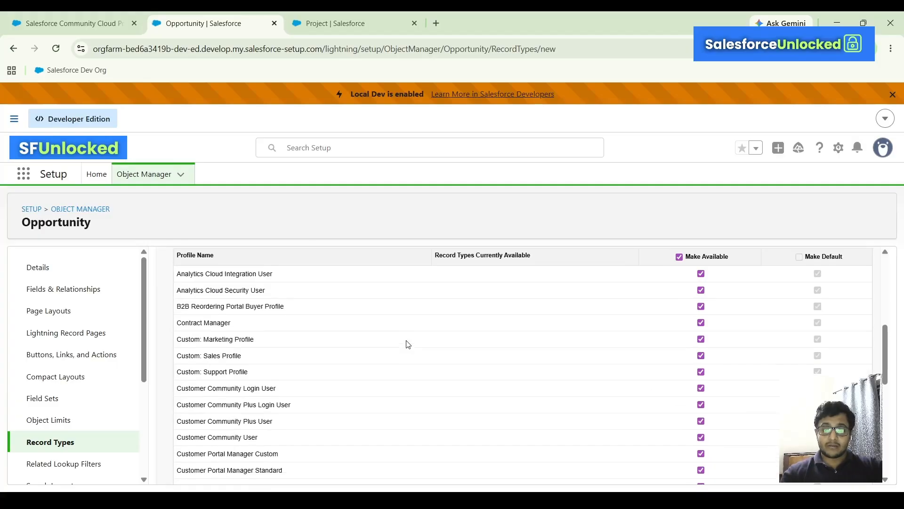
pyautogui.scroll(2, 584, 317)
pyautogui.scroll(-3, 583, 317)
pyautogui.scroll(2, 643, 311)
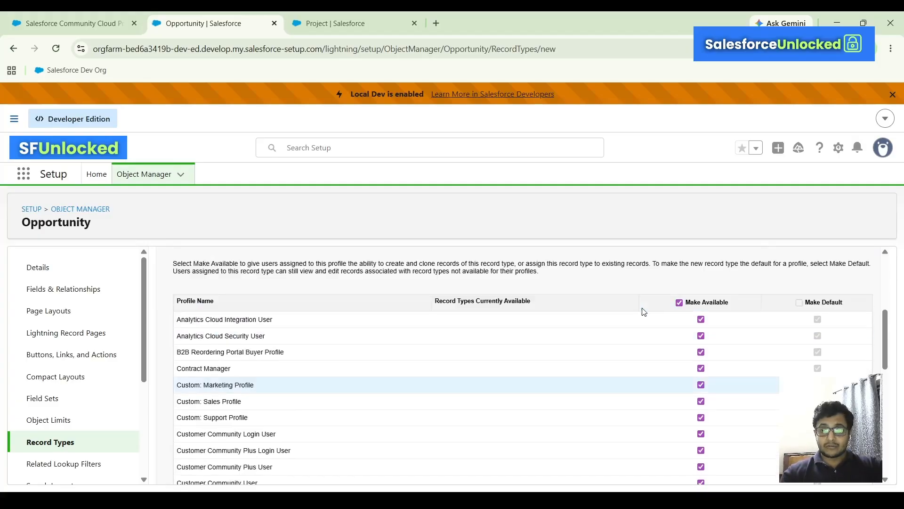
pyautogui.scroll(1, 666, 333)
pyautogui.scroll(-6, 678, 345)
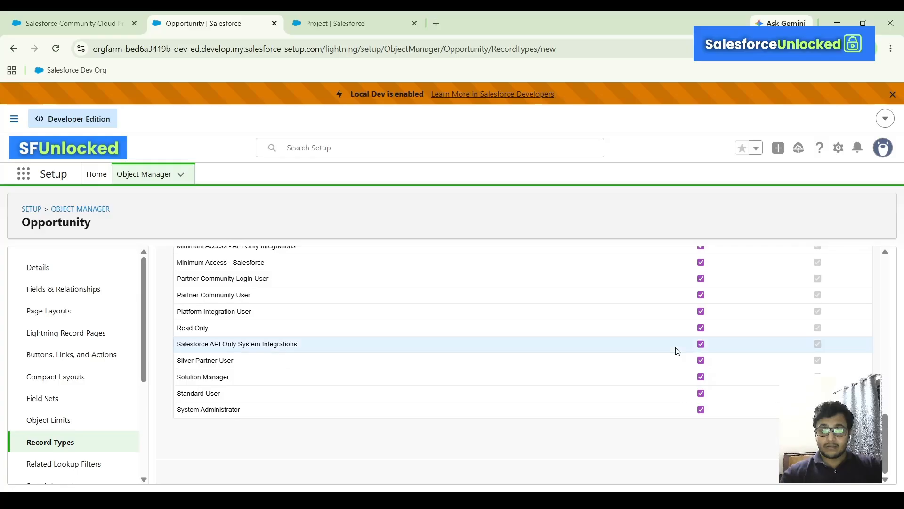
pyautogui.scroll(10, 676, 348)
pyautogui.scroll(-7, 677, 348)
pyautogui.scroll(5, 676, 348)
pyautogui.scroll(-1, 677, 351)
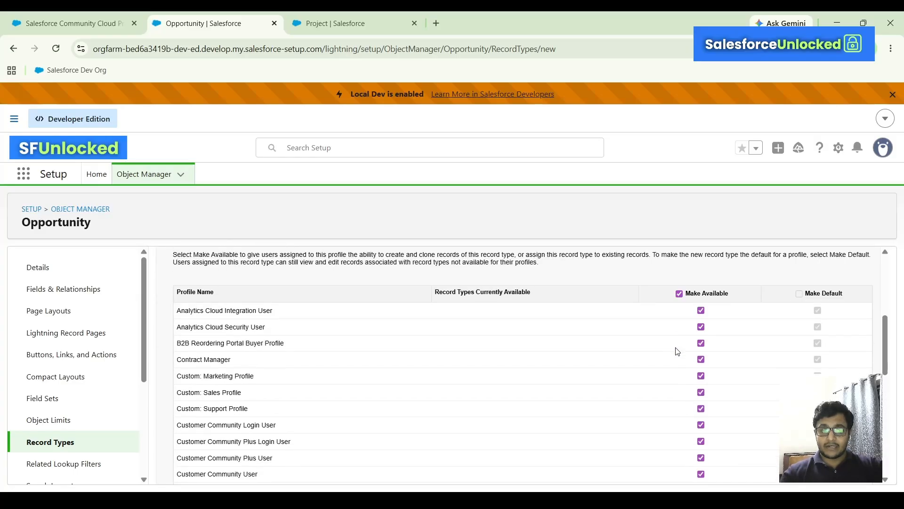
pyautogui.scroll(-5, 711, 358)
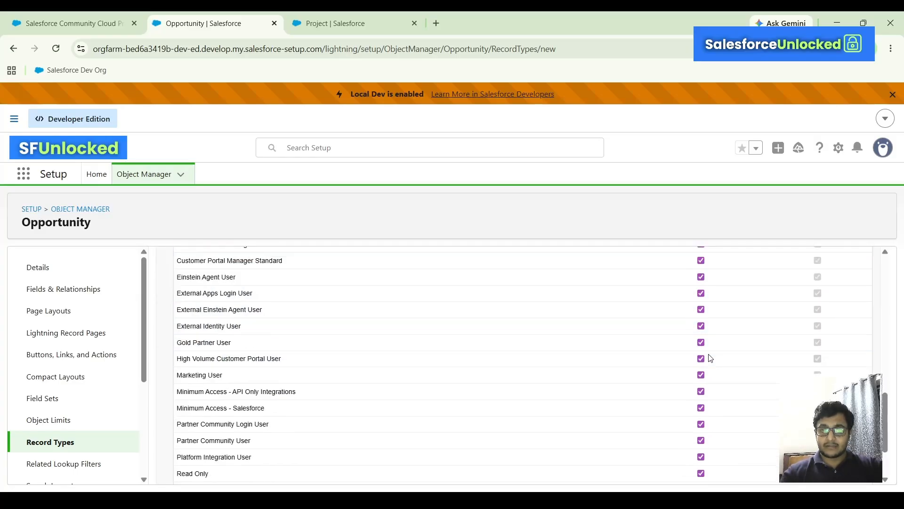
pyautogui.scroll(-3, 710, 358)
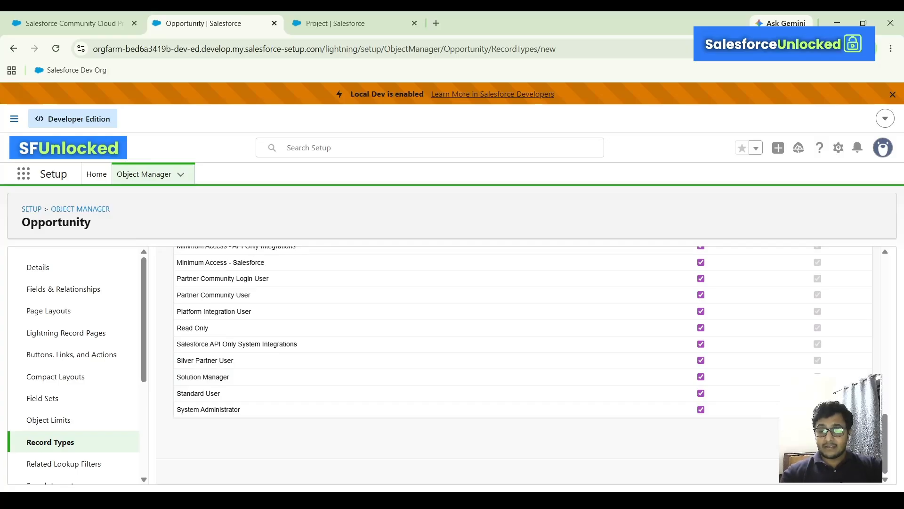
pyautogui.scroll(10, 660, 398)
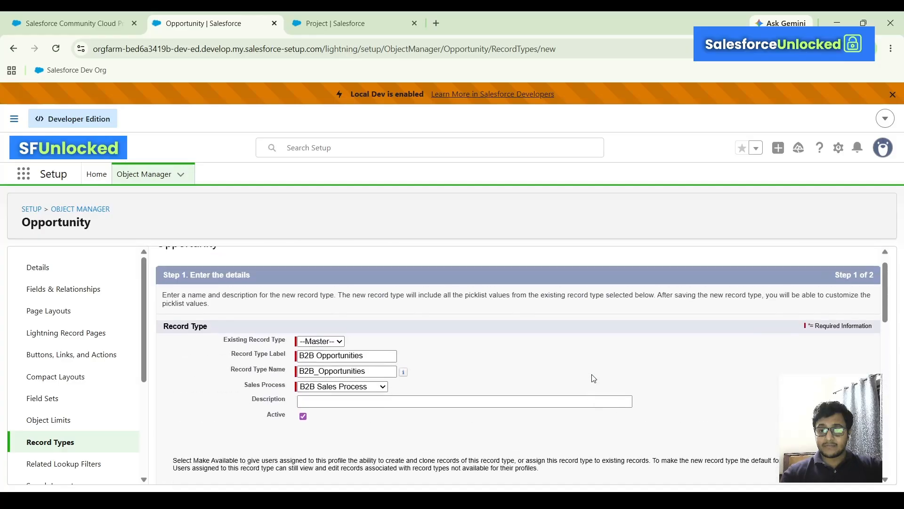
# - Continue to the page layout assignment for the B2B Opportunities record type and review its layout options for the profiles
pyautogui.scroll(-3, 741, 375)
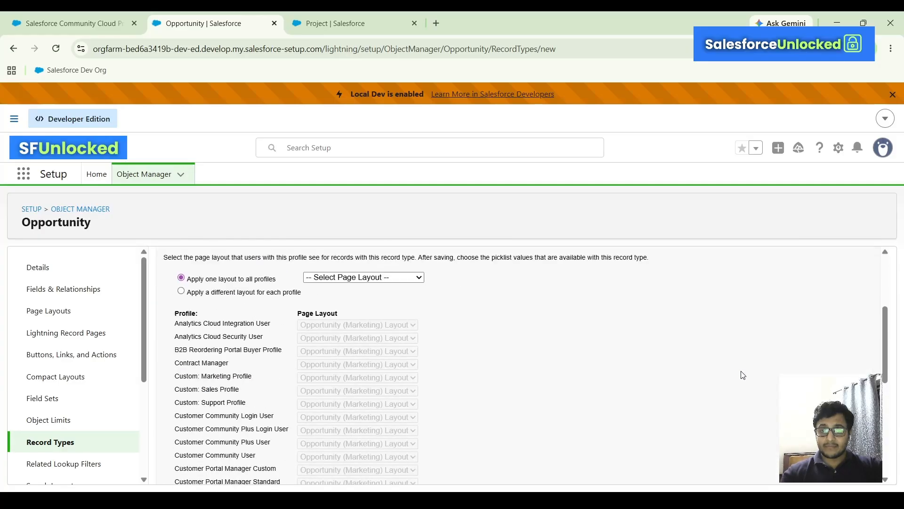
pyautogui.scroll(1, 451, 322)
pyautogui.scroll(-2, 450, 321)
pyautogui.scroll(2, 450, 320)
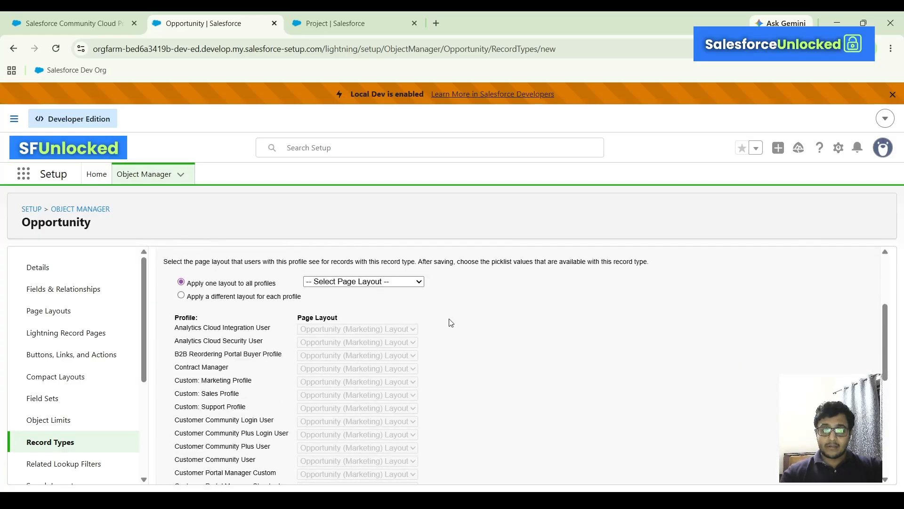
pyautogui.scroll(1, 249, 329)
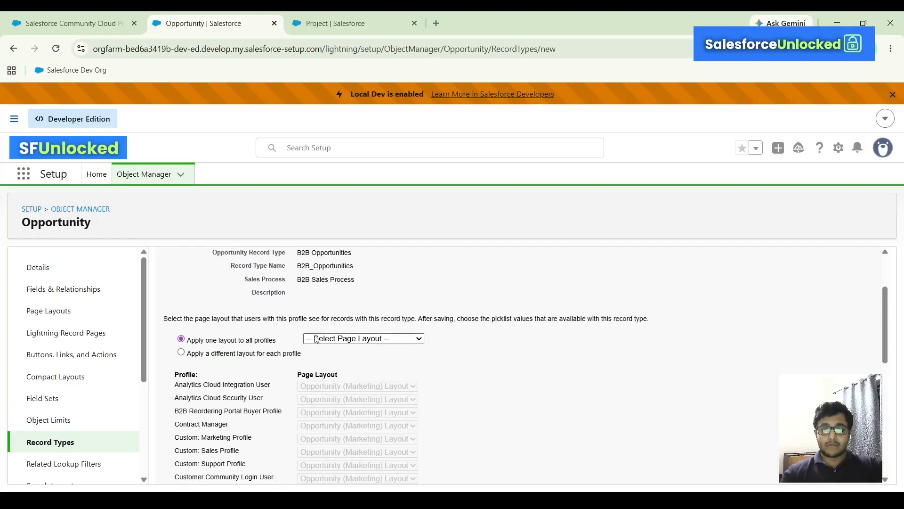
pyautogui.scroll(-1, 416, 344)
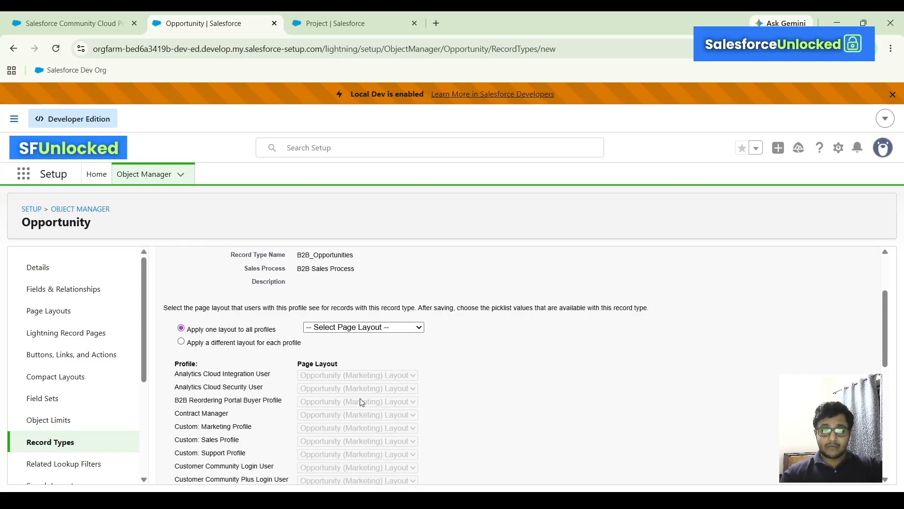
# - Apply the Opportunity (Sales) Layout to all profiles for the B2B Opportunities record type, then save it and start another record type
pyautogui.click(377, 368)
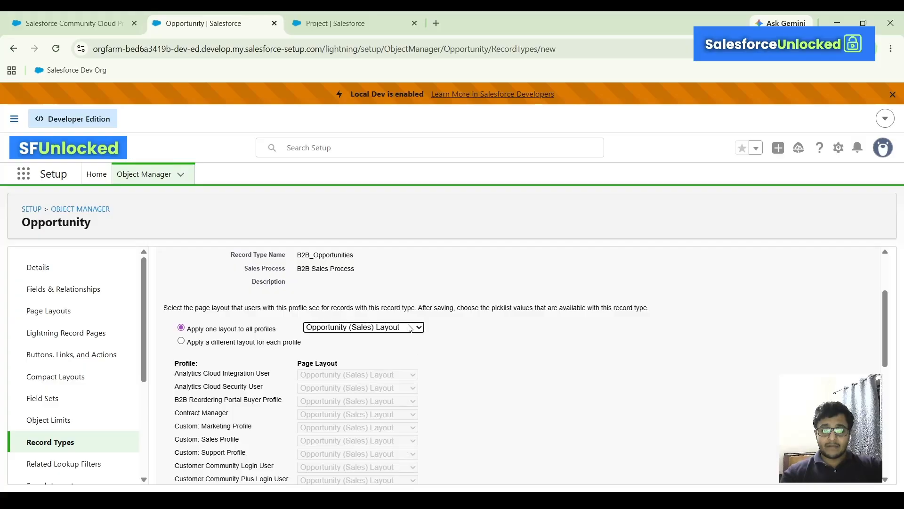
pyautogui.scroll(-1, 585, 366)
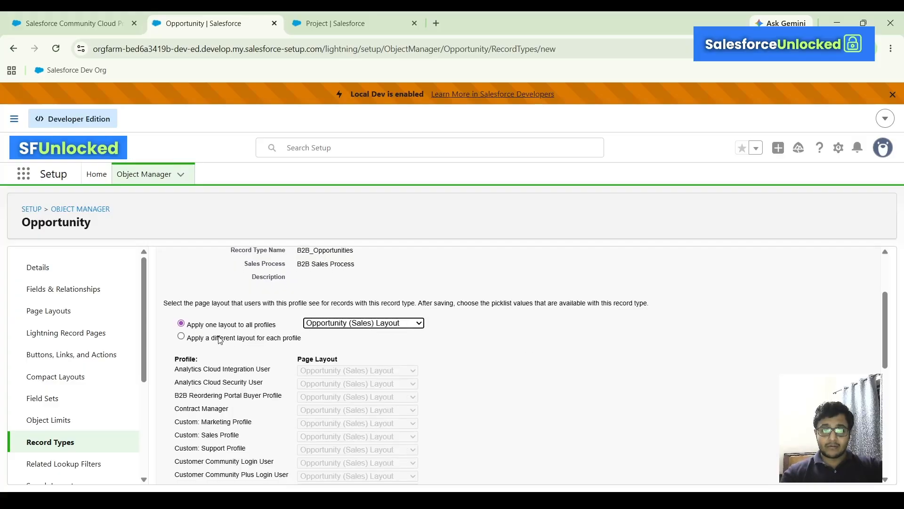
pyautogui.scroll(-5, 501, 358)
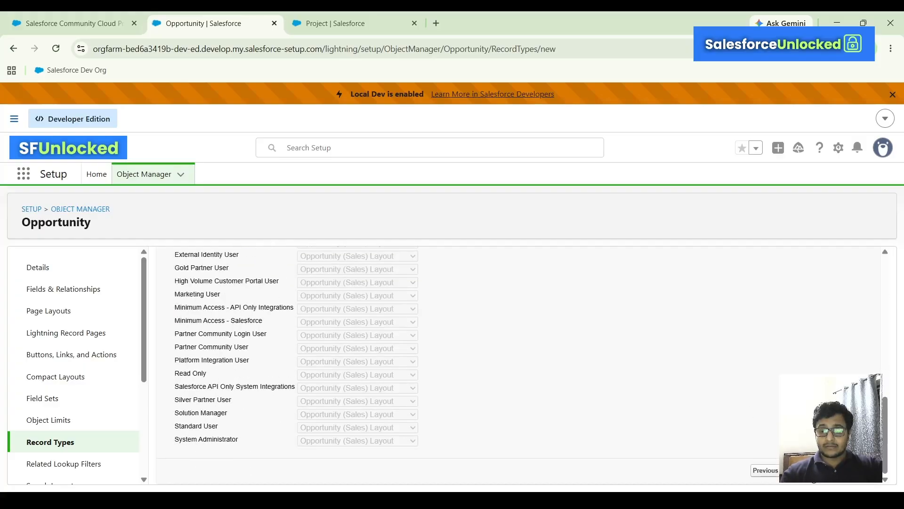
pyautogui.scroll(10, 717, 352)
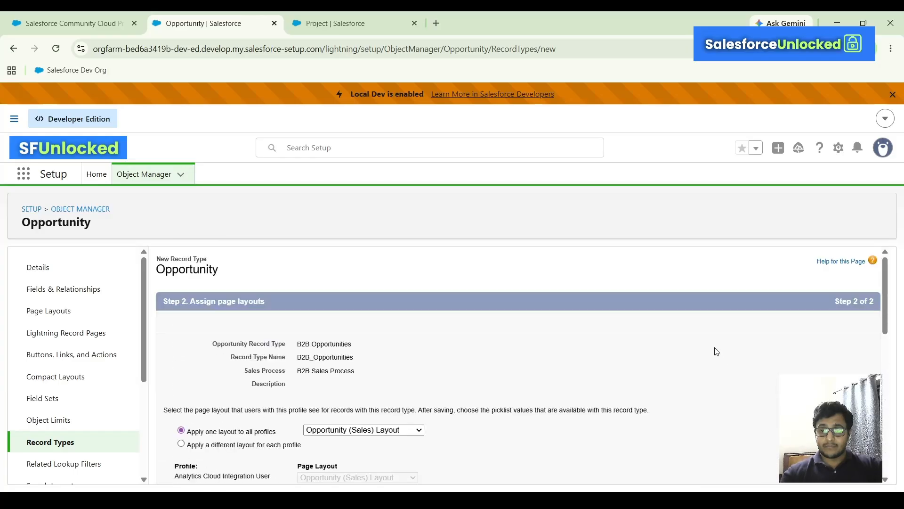
pyautogui.scroll(-1, 564, 336)
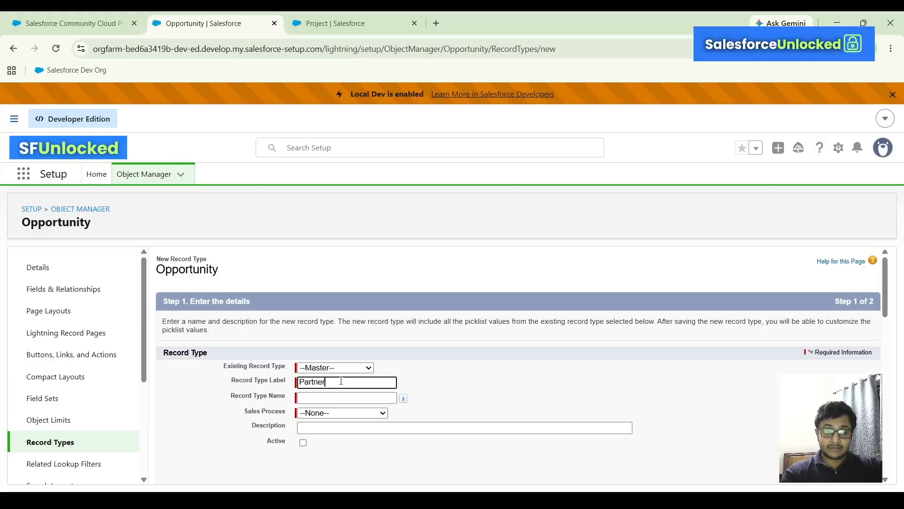
# - Label the new Opportunity record type "Partner Opportunities", associate it with the Partner Sales Process and mark it active
pyautogui.write('pportunities')
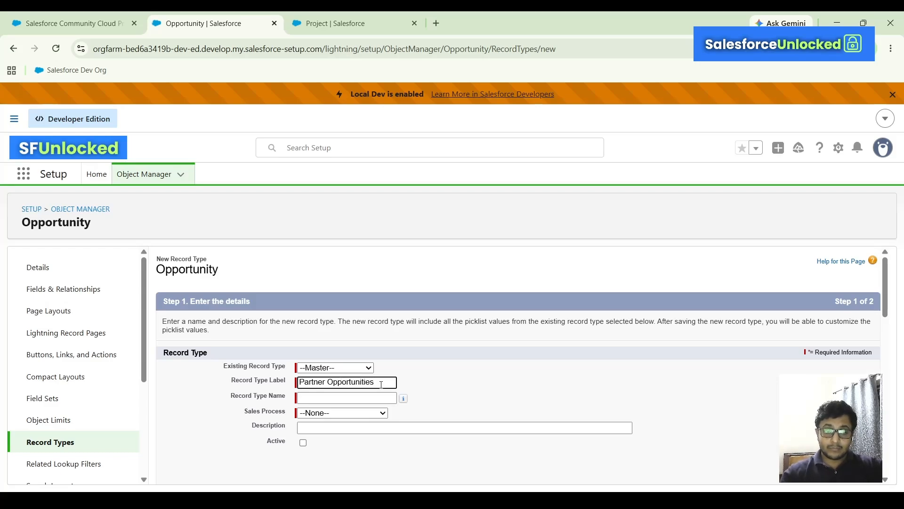
pyautogui.click(450, 412)
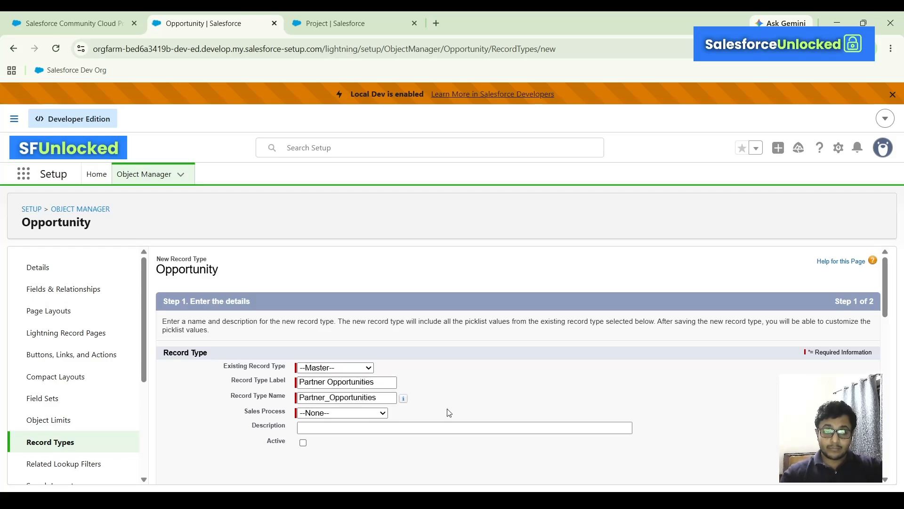
pyautogui.scroll(-1, 448, 410)
pyautogui.click(351, 368)
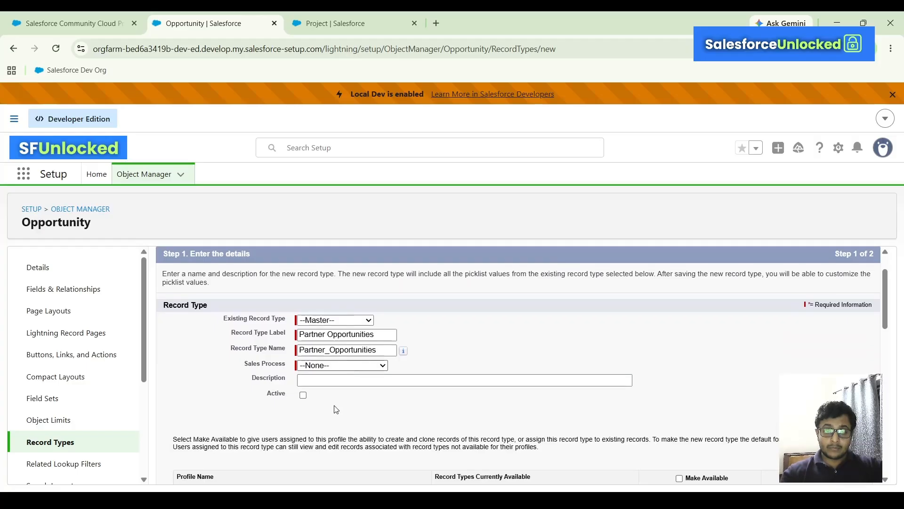
pyautogui.click(335, 414)
pyautogui.scroll(-1, 379, 364)
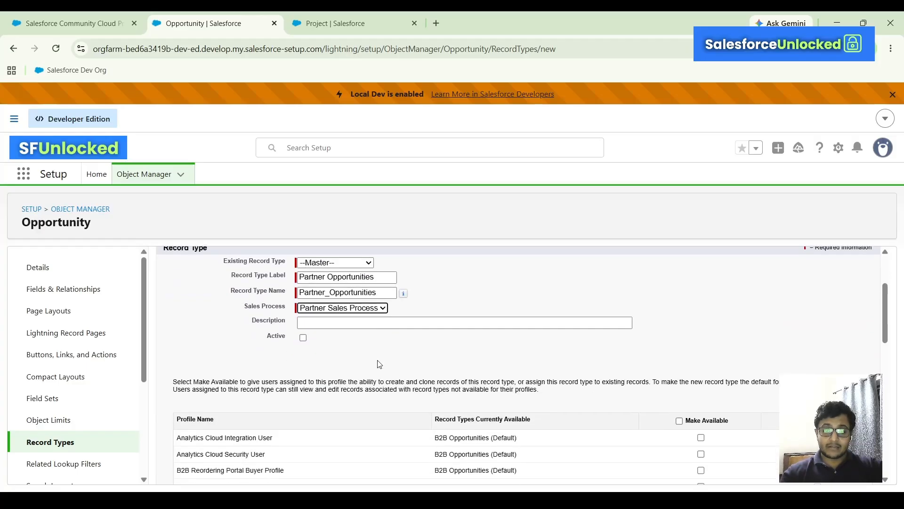
pyautogui.click(303, 337)
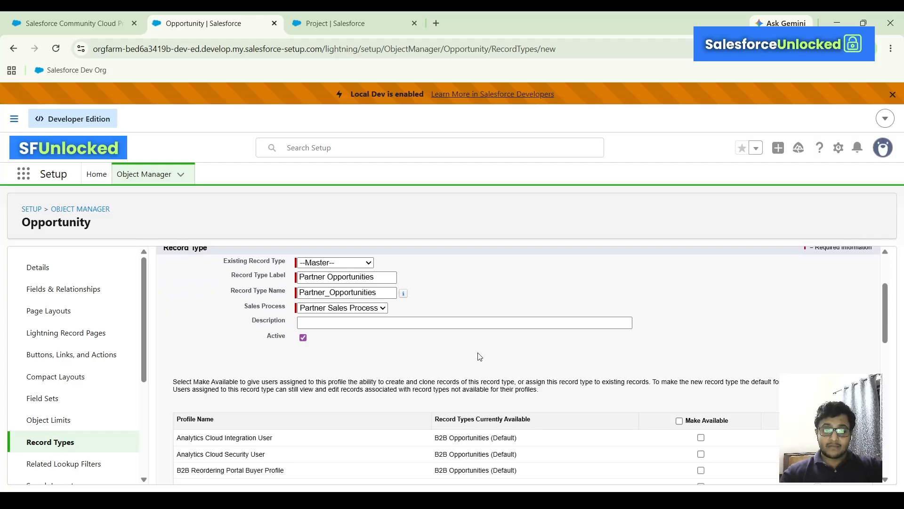
# - Make the Partner Opportunities record type available to all profiles and continue to the page layout assignment
pyautogui.scroll(-3, 479, 354)
pyautogui.click(679, 286)
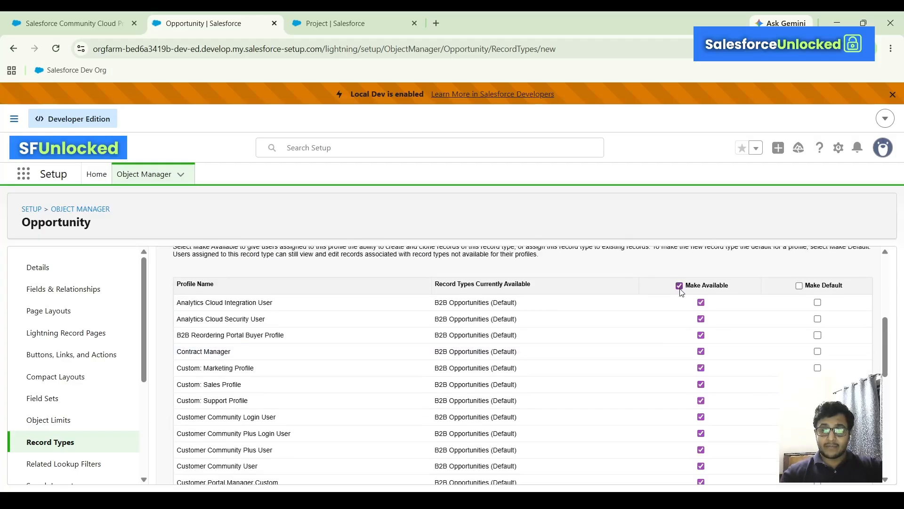
pyautogui.scroll(-8, 682, 292)
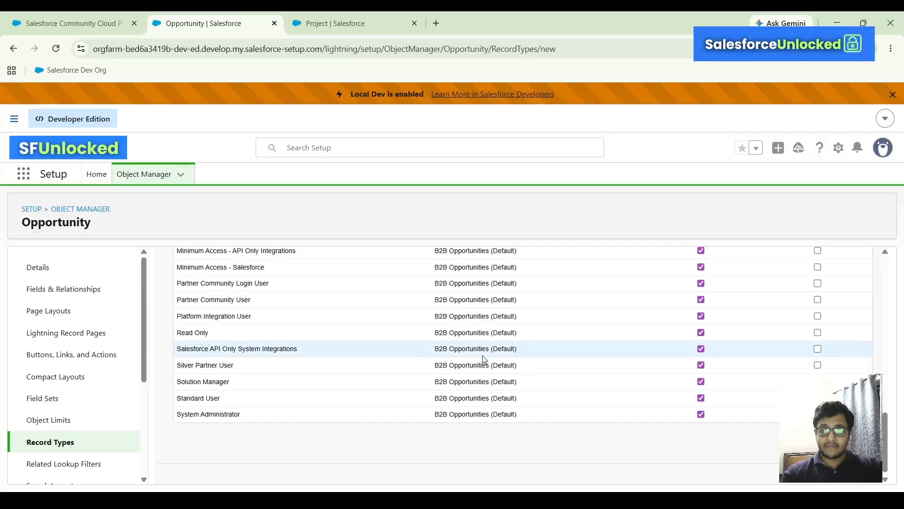
pyautogui.scroll(15, 484, 359)
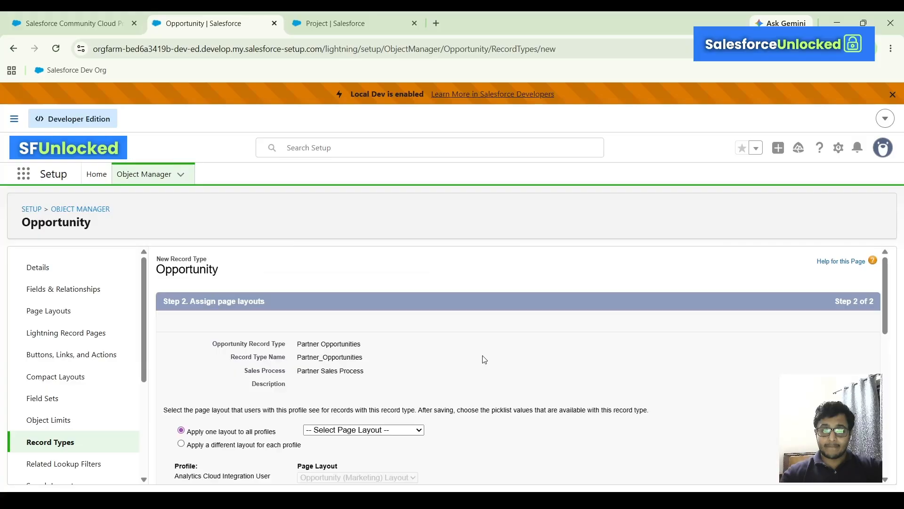
# - Apply the Opportunity Layout to all profiles for the Partner Opportunities record type and save it
pyautogui.scroll(-4, 386, 367)
pyautogui.scroll(1, 386, 367)
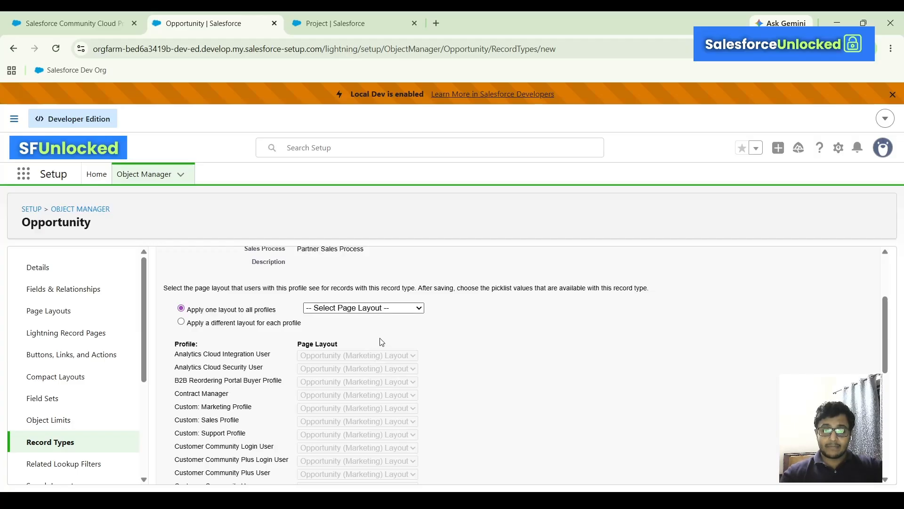
pyautogui.click(382, 372)
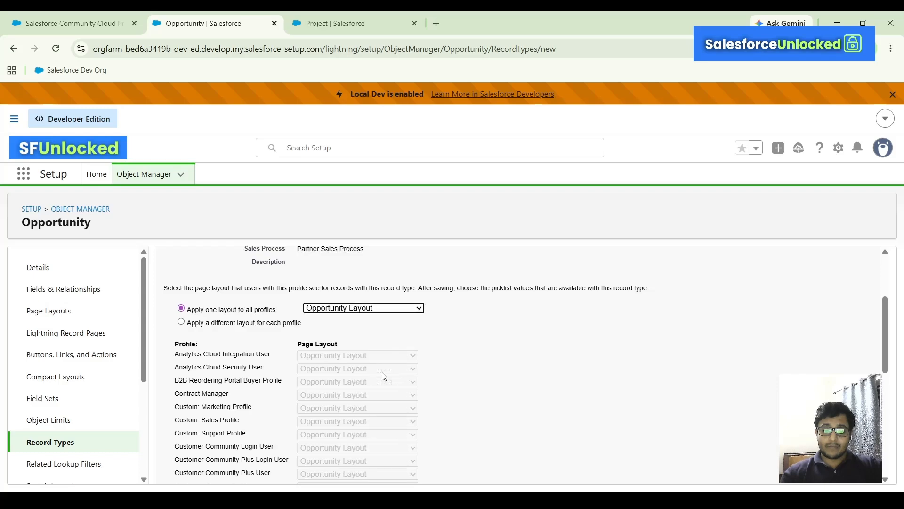
pyautogui.scroll(-10, 681, 437)
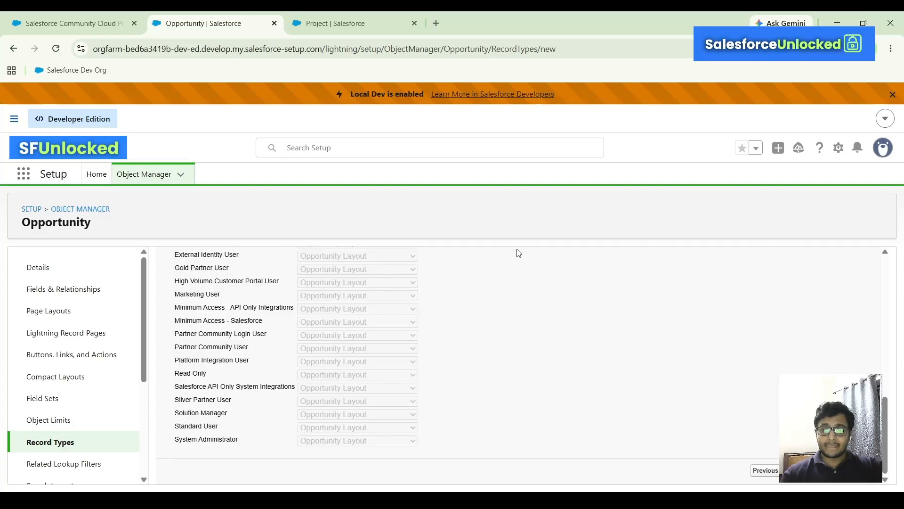
pyautogui.click(796, 470)
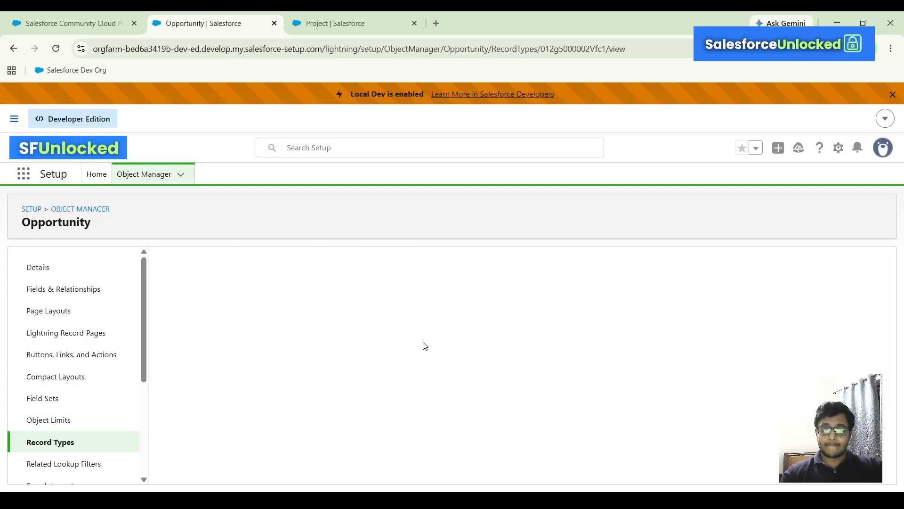
# - Review the Partner Opportunities record type's details, including its linked sales process and the picklists available for editing
pyautogui.scroll(-1, 425, 346)
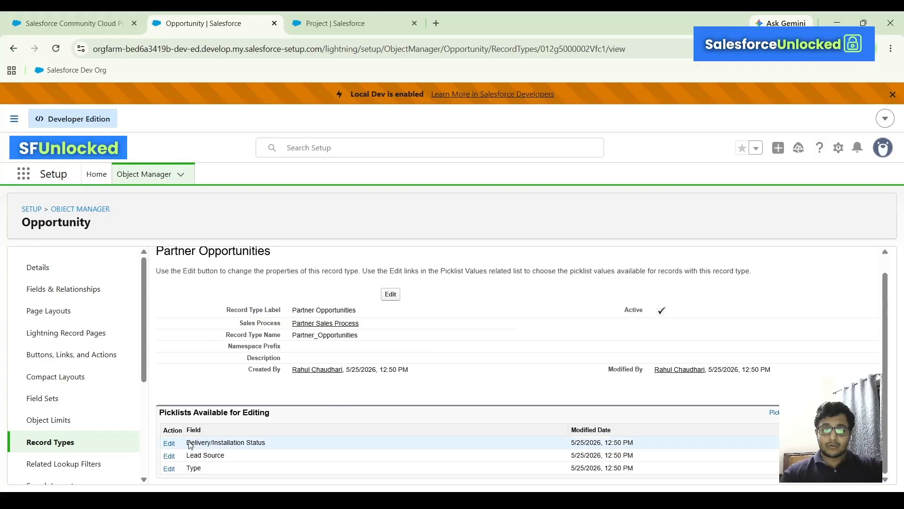
pyautogui.scroll(1, 229, 295)
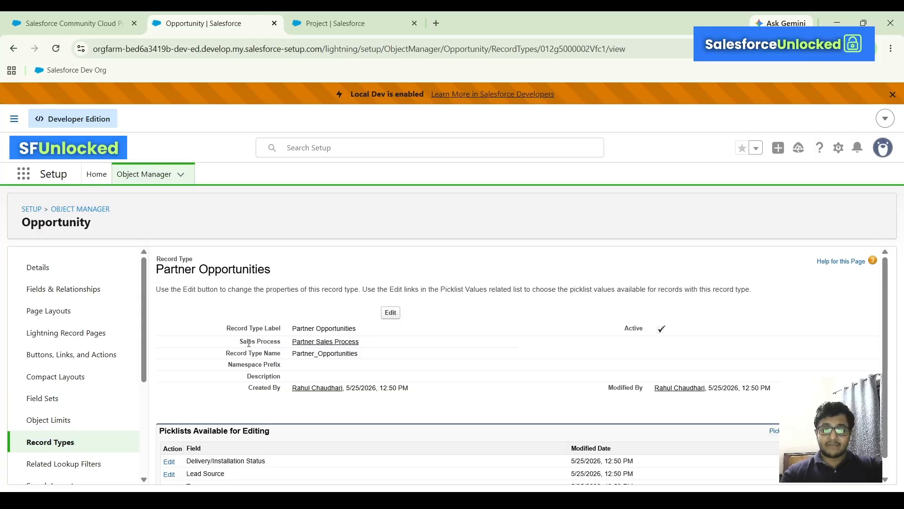
pyautogui.moveTo(239, 343); pyautogui.dragTo(282, 343)
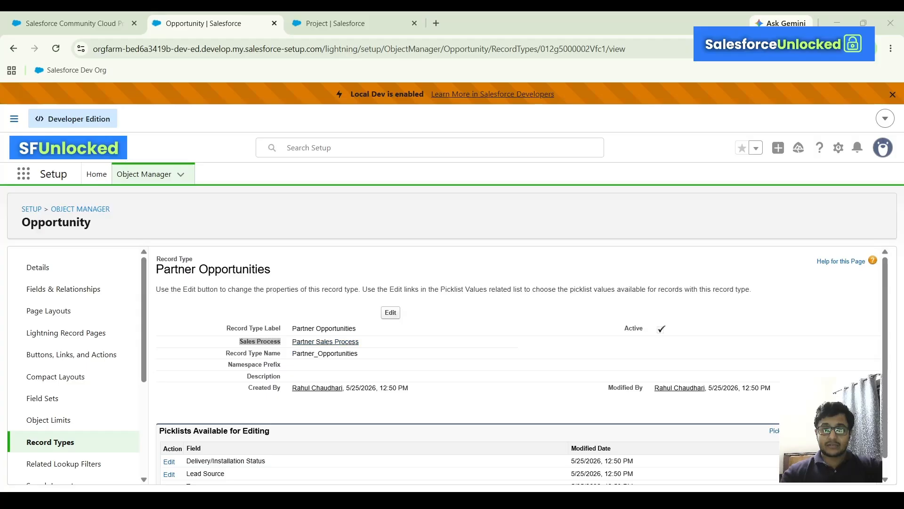
pyautogui.hotkey('alt', 'Tab')
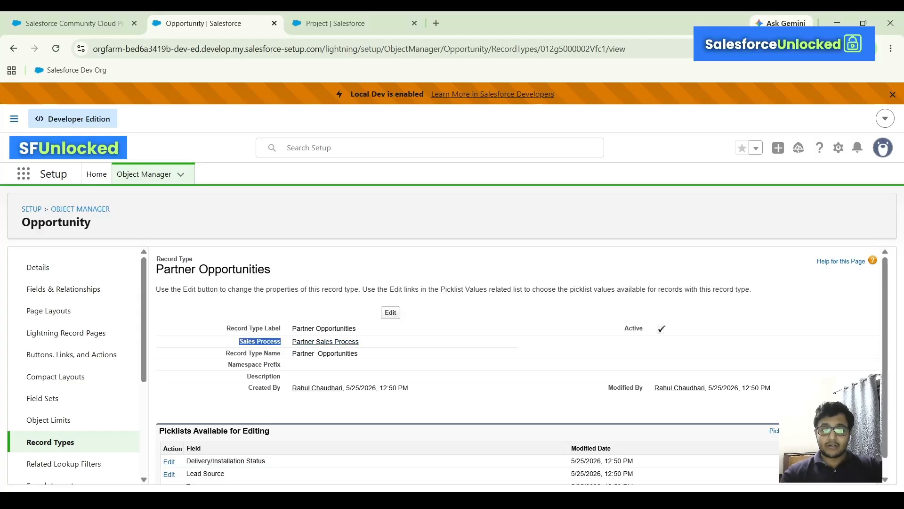
pyautogui.scroll(-1, 244, 346)
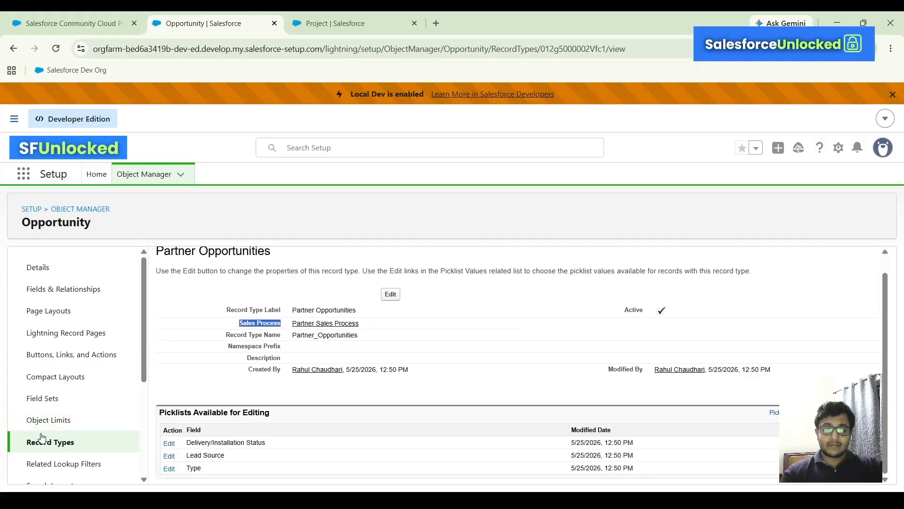
# - Switch from the Salesforce Unlocked app to the Sales app and open its Opportunities list
pyautogui.click(90, 16)
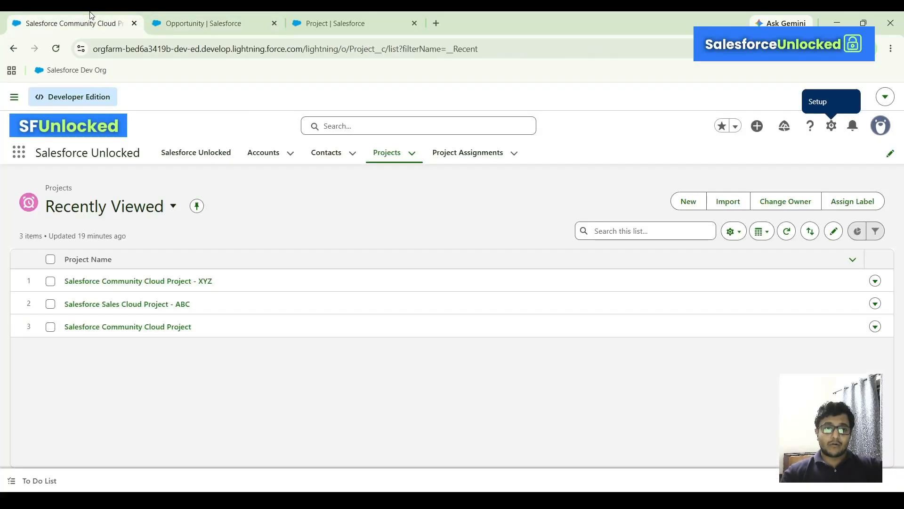
pyautogui.click(220, 15)
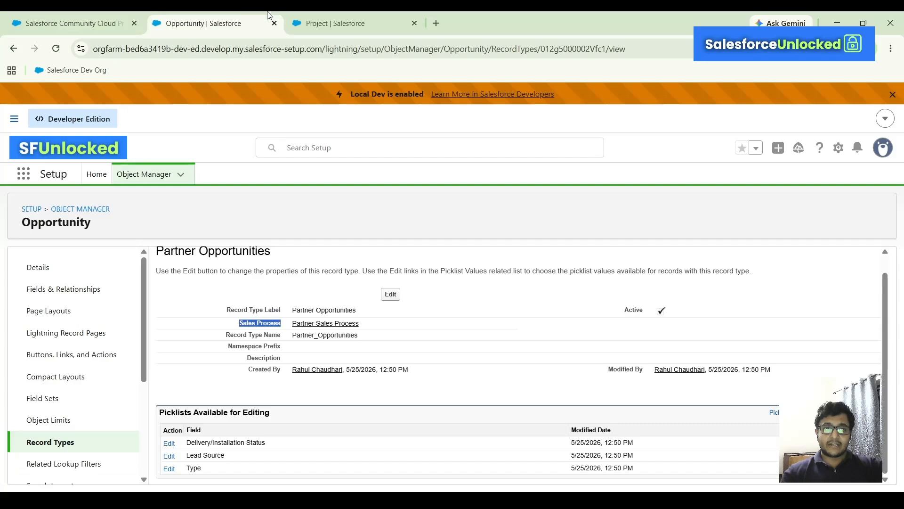
pyautogui.click(83, 15)
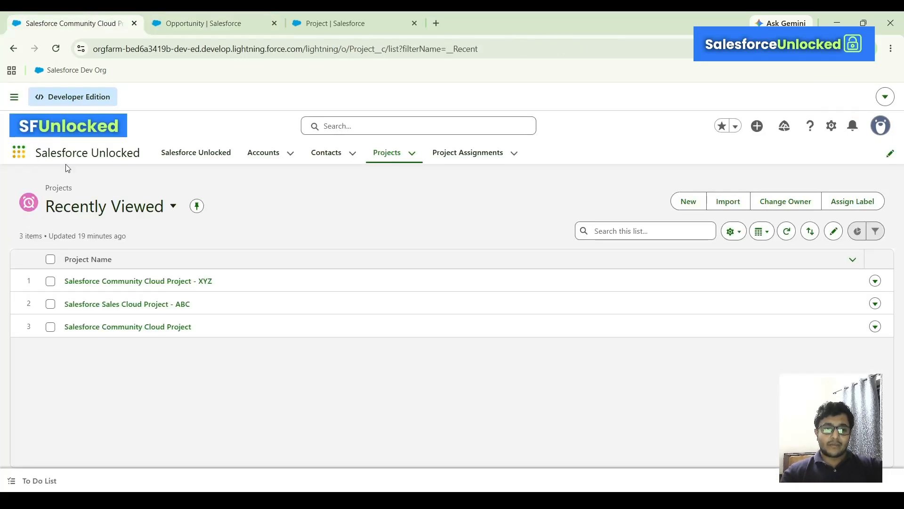
pyautogui.click(25, 156)
pyautogui.write('Sales')
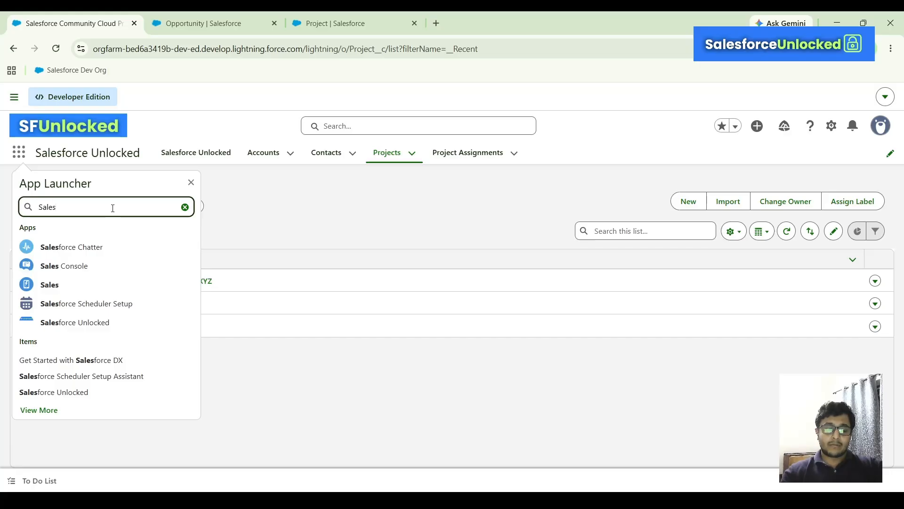
pyautogui.click(67, 285)
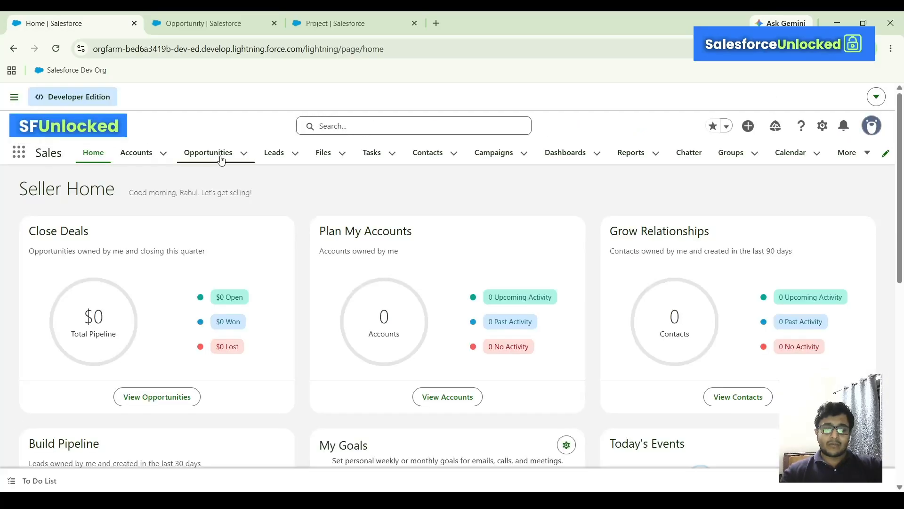
pyautogui.click(220, 158)
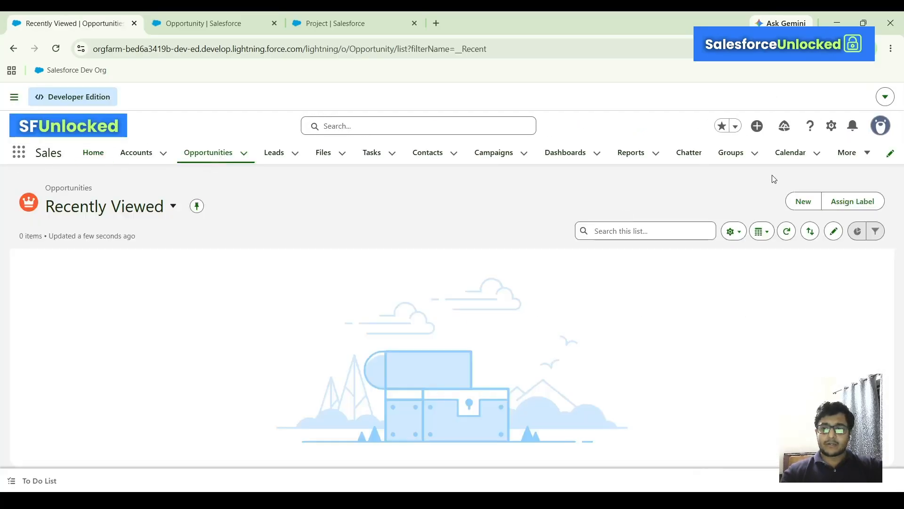
# - Start a new opportunity using the B2B Opportunities record type
pyautogui.click(803, 202)
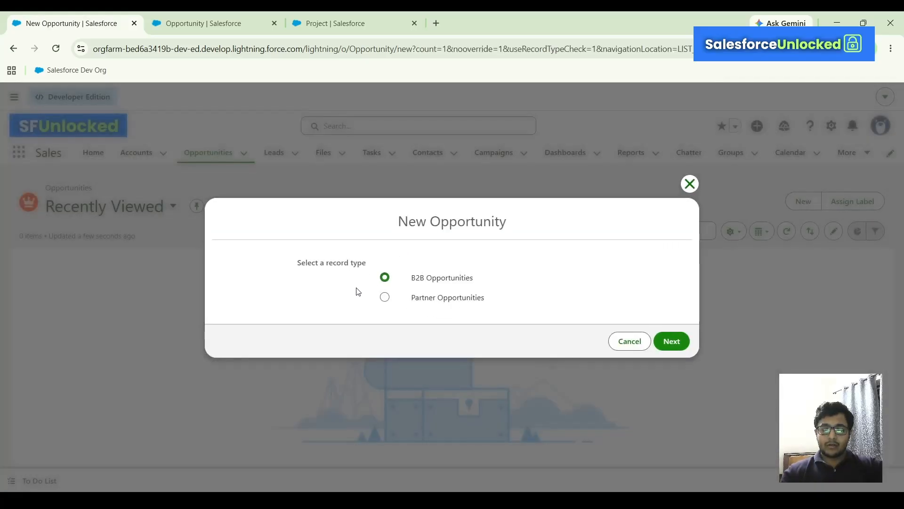
pyautogui.click(385, 297)
pyautogui.click(385, 277)
pyautogui.click(672, 342)
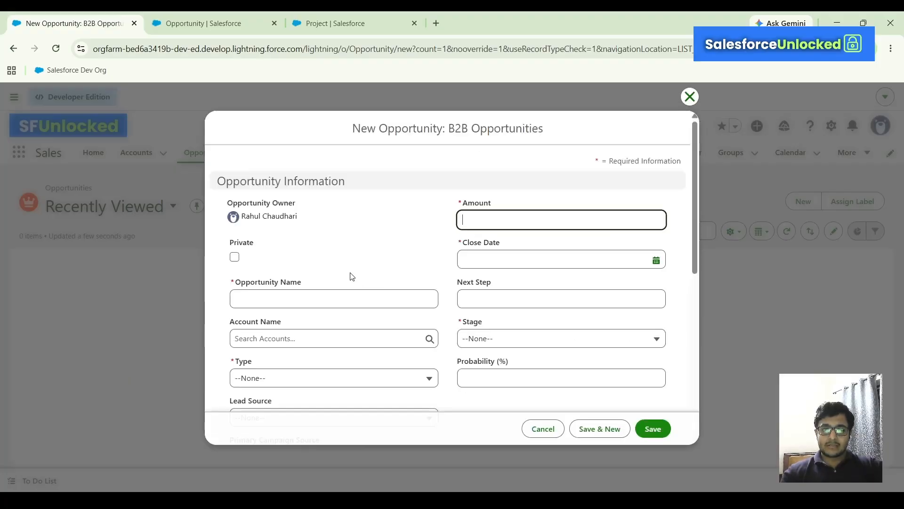
# - Examine the fields of the new B2B opportunity form and the choices offered for Stage
pyautogui.scroll(-3, 341, 260)
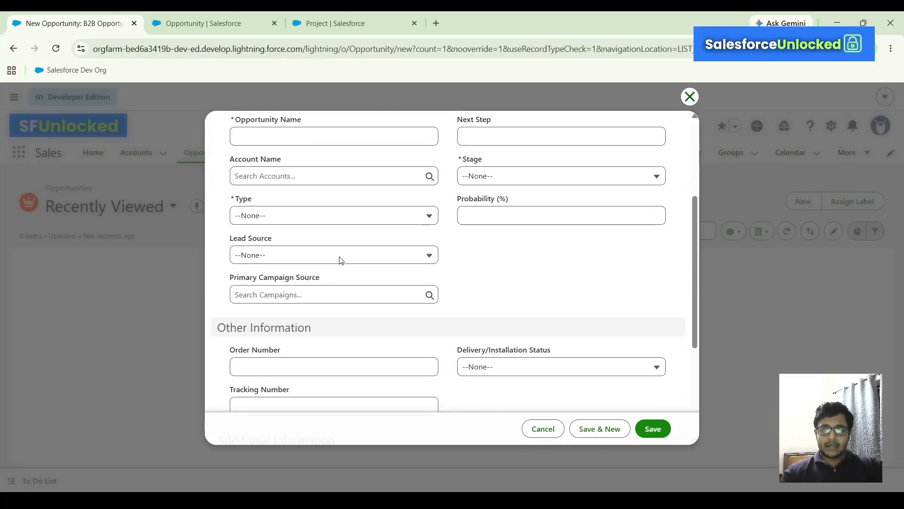
pyautogui.scroll(-4, 341, 260)
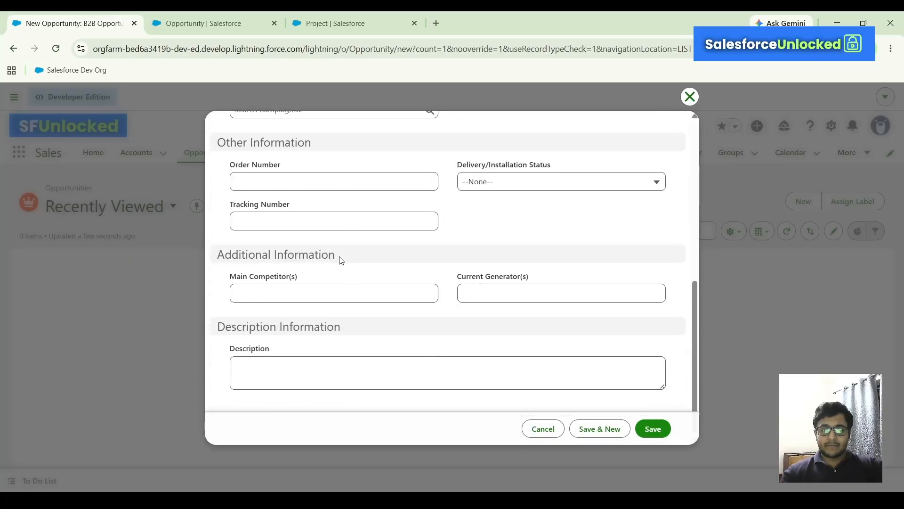
pyautogui.scroll(5, 341, 260)
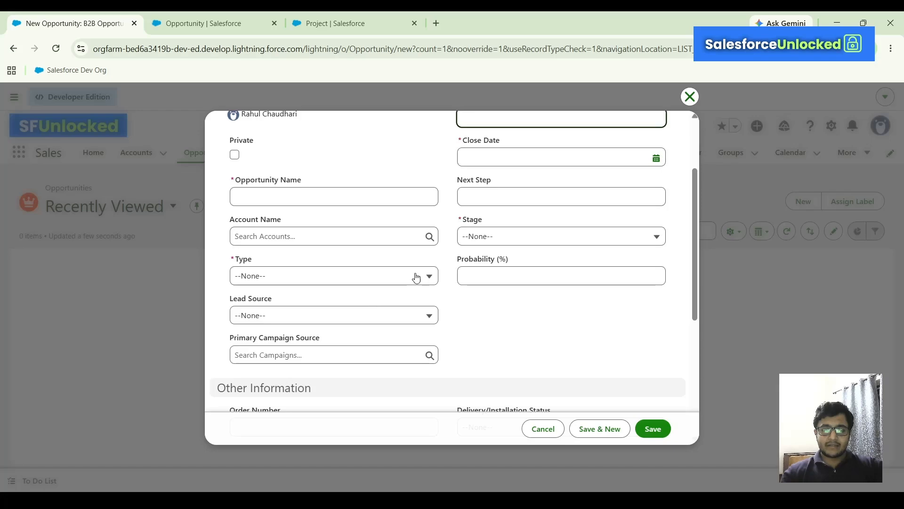
pyautogui.click(523, 233)
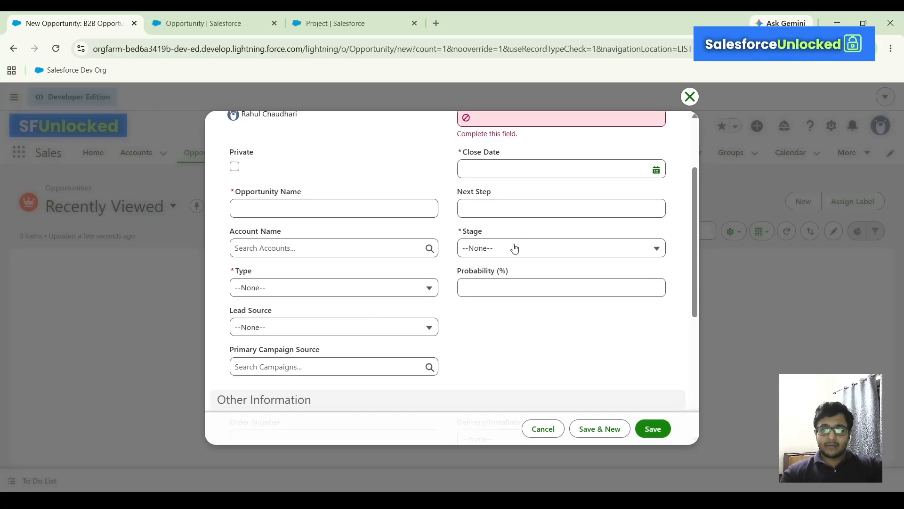
pyautogui.click(515, 249)
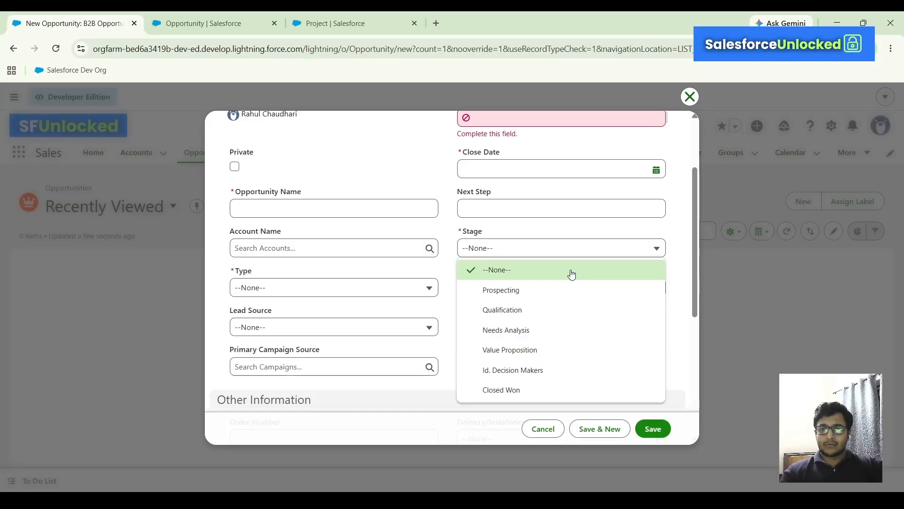
# - Discard the B2B opportunity form and start a new opportunity using the Partner Opportunities record type
pyautogui.click(552, 433)
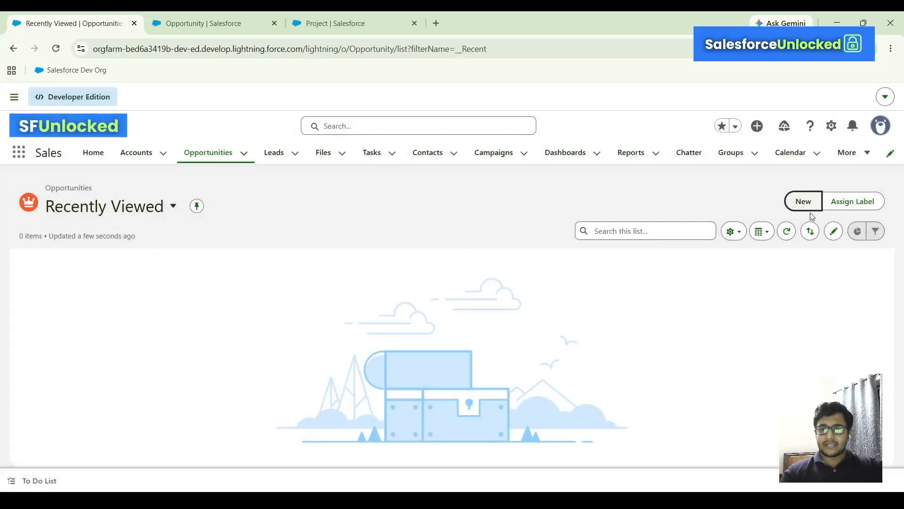
pyautogui.click(804, 201)
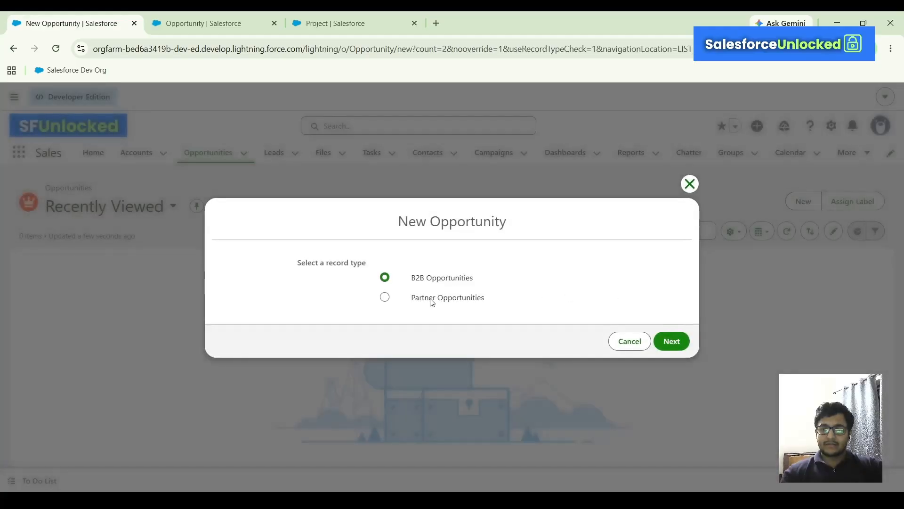
pyautogui.click(384, 298)
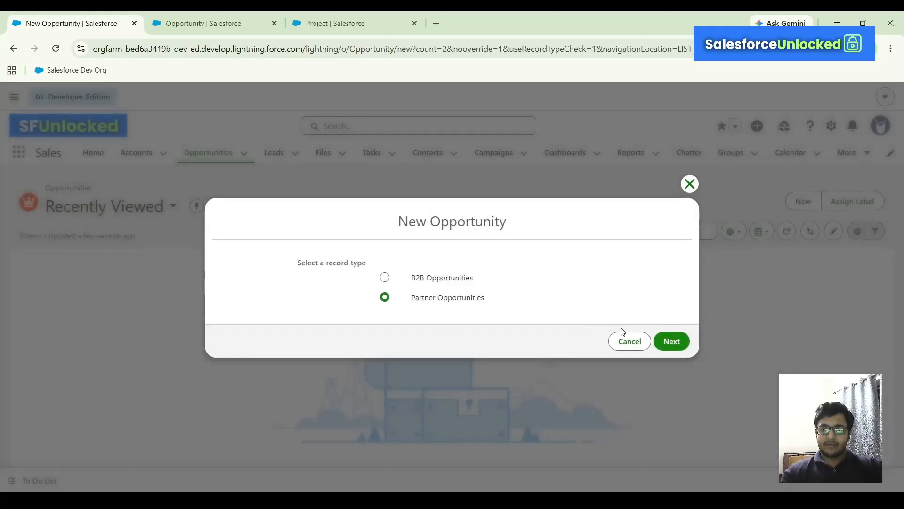
pyautogui.click(671, 341)
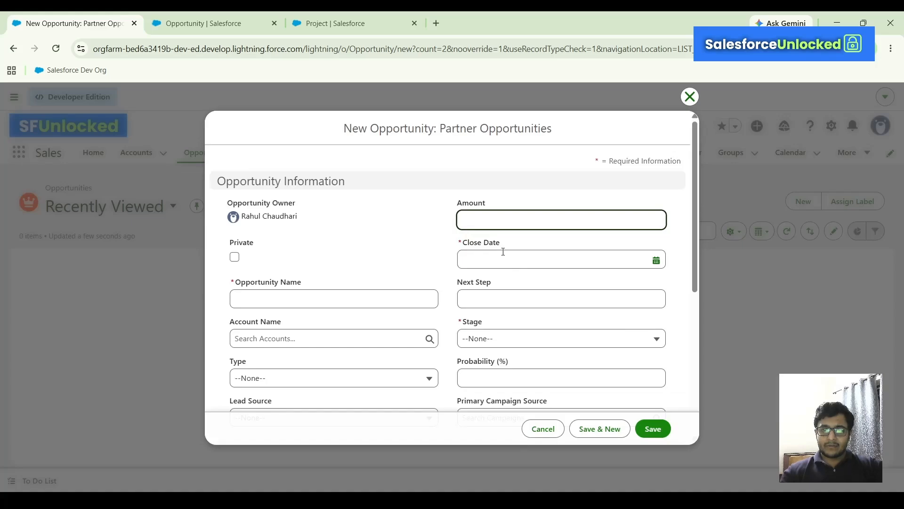
# - Examine the fields of the new Partner opportunity form and the choices offered for Stage, and close the form without saving
pyautogui.scroll(-1, 504, 252)
pyautogui.scroll(1, 381, 247)
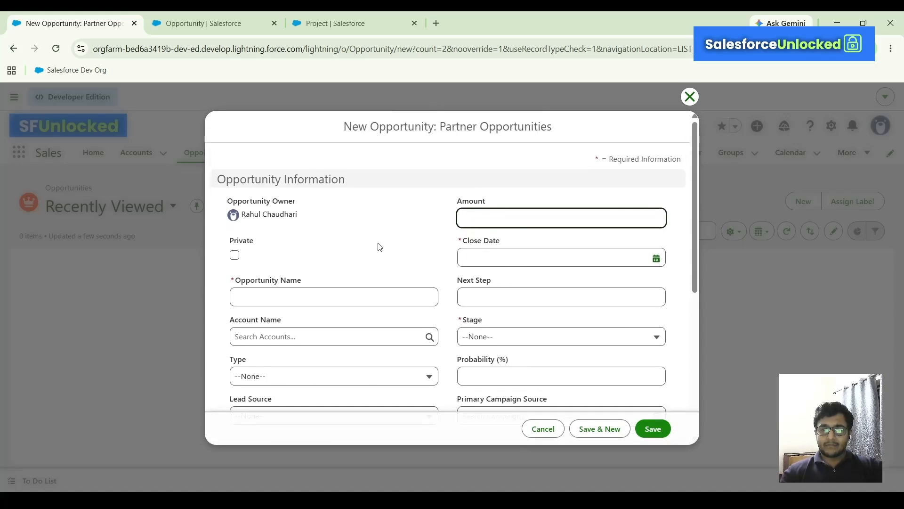
pyautogui.scroll(-3, 381, 247)
pyautogui.scroll(3, 375, 246)
pyautogui.scroll(-5, 563, 251)
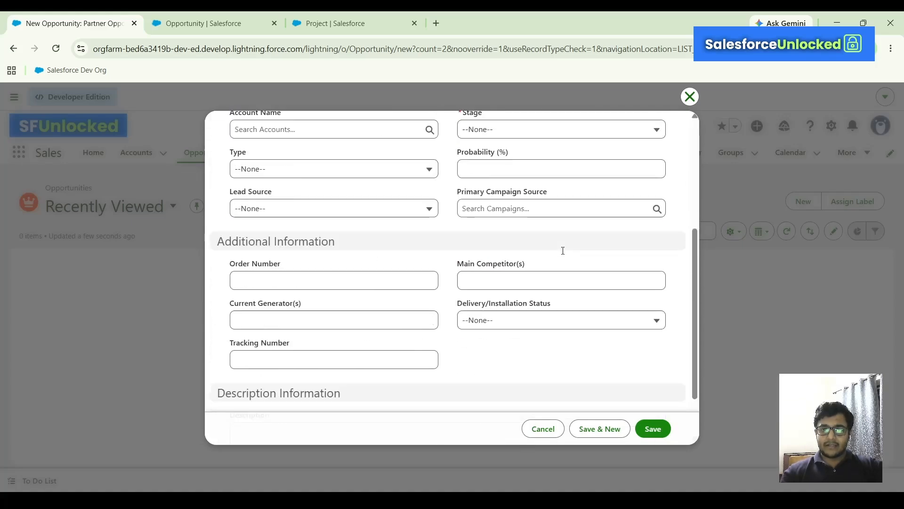
pyautogui.scroll(-2, 563, 251)
pyautogui.scroll(5, 488, 242)
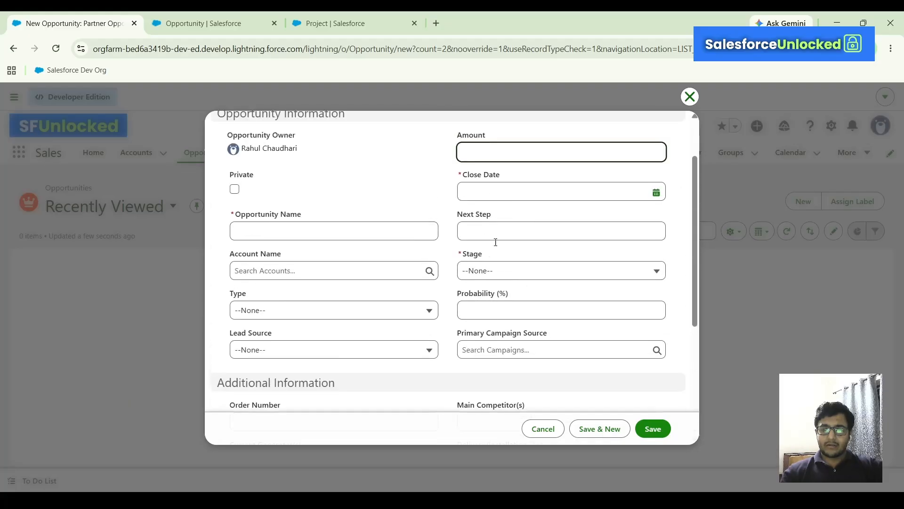
pyautogui.scroll(-2, 529, 269)
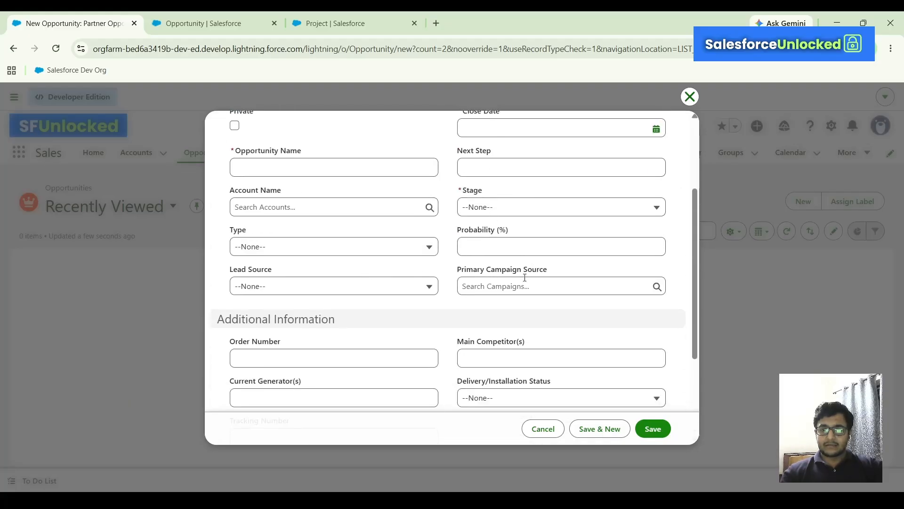
pyautogui.click(528, 207)
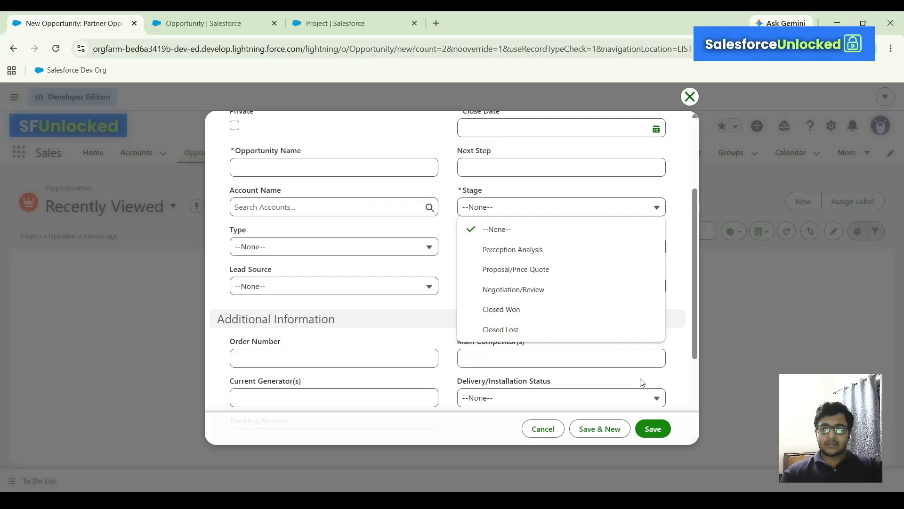
pyautogui.click(690, 97)
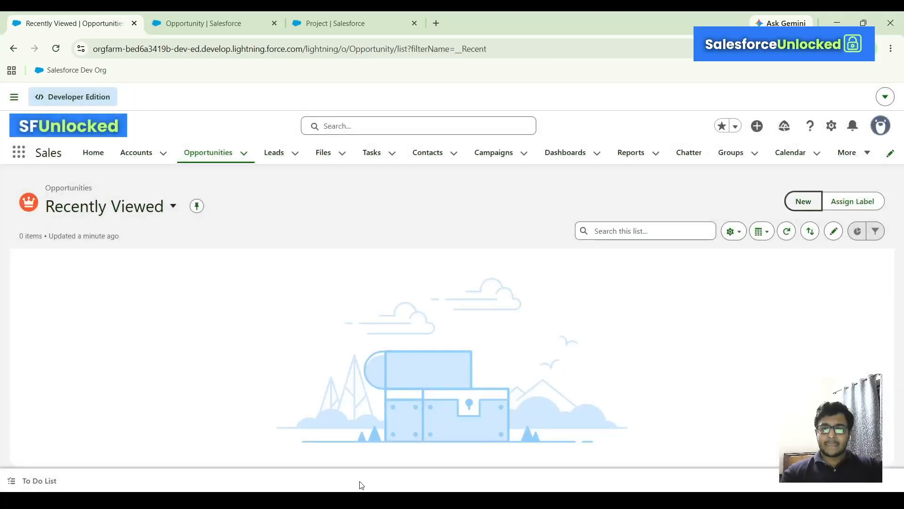